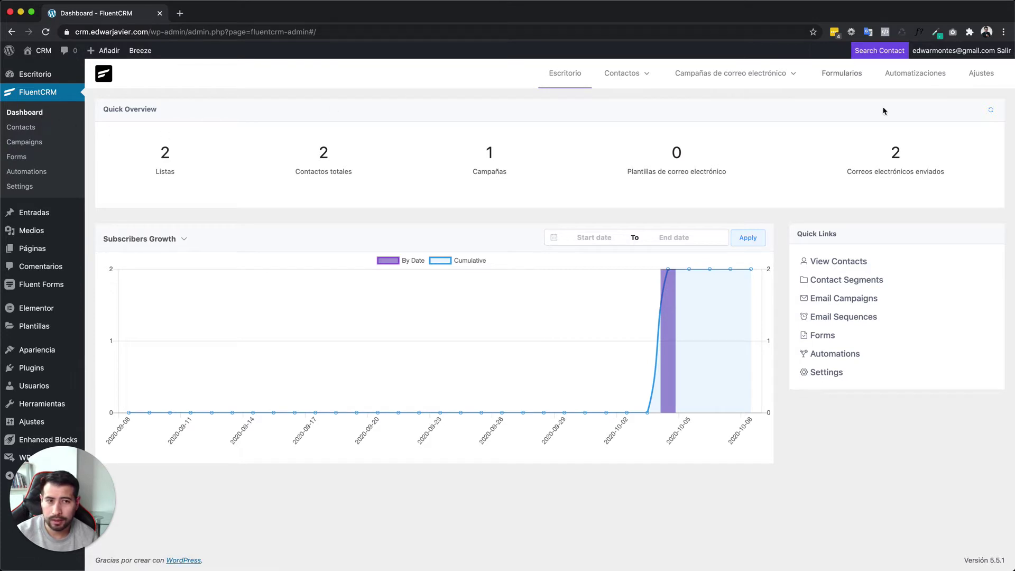
- Review the contacts area by viewing all contacts, the lists, the tags and the dynamic segments
mouse_move(585, 85)
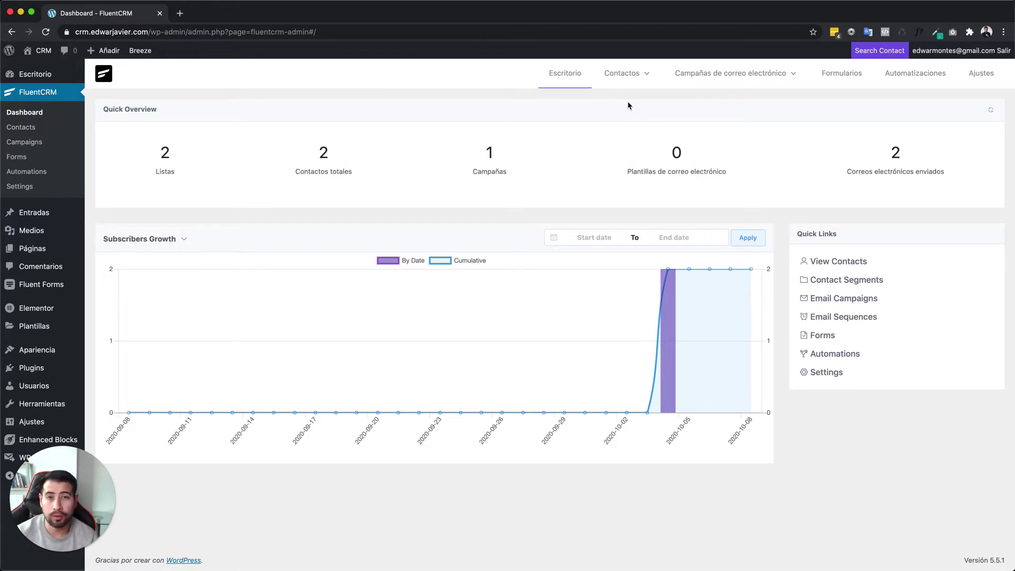
mouse_move(640, 83)
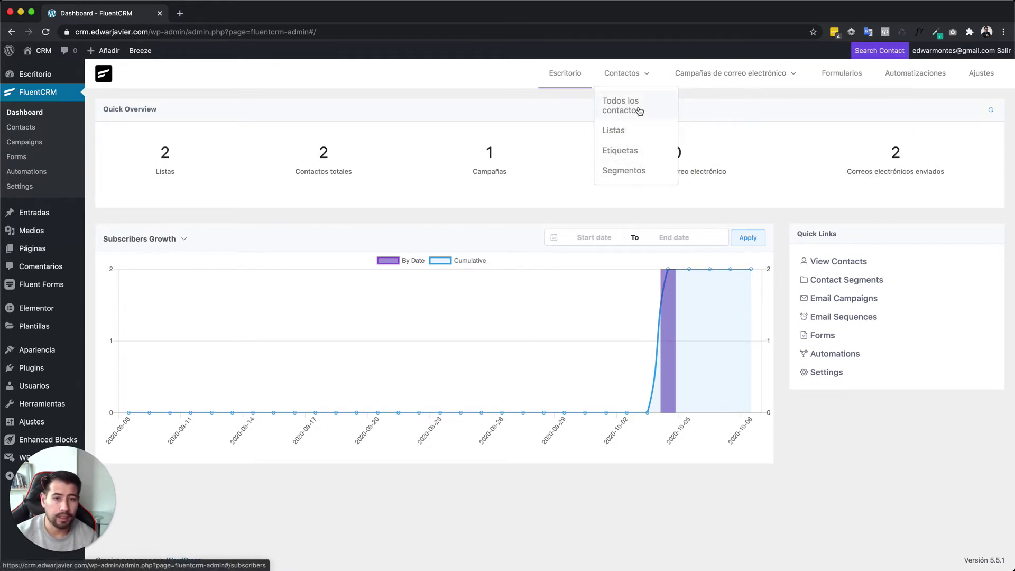
left_click(640, 111)
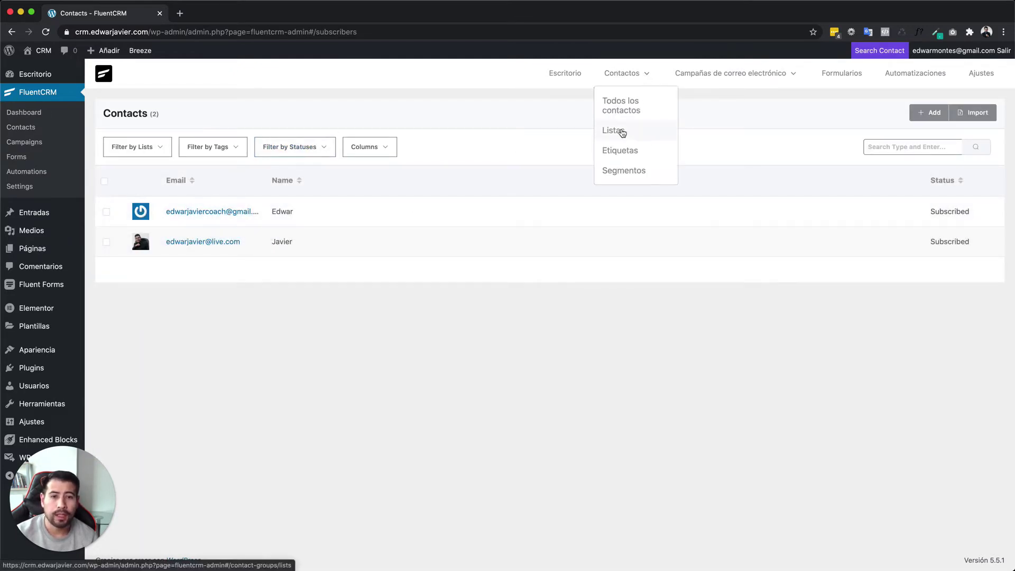
left_click(618, 132)
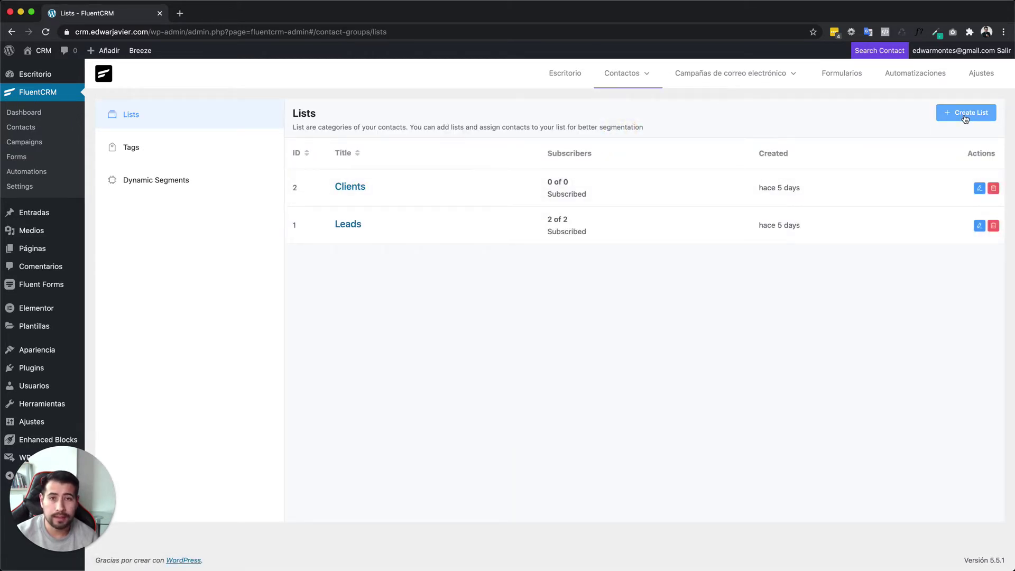
mouse_move(642, 85)
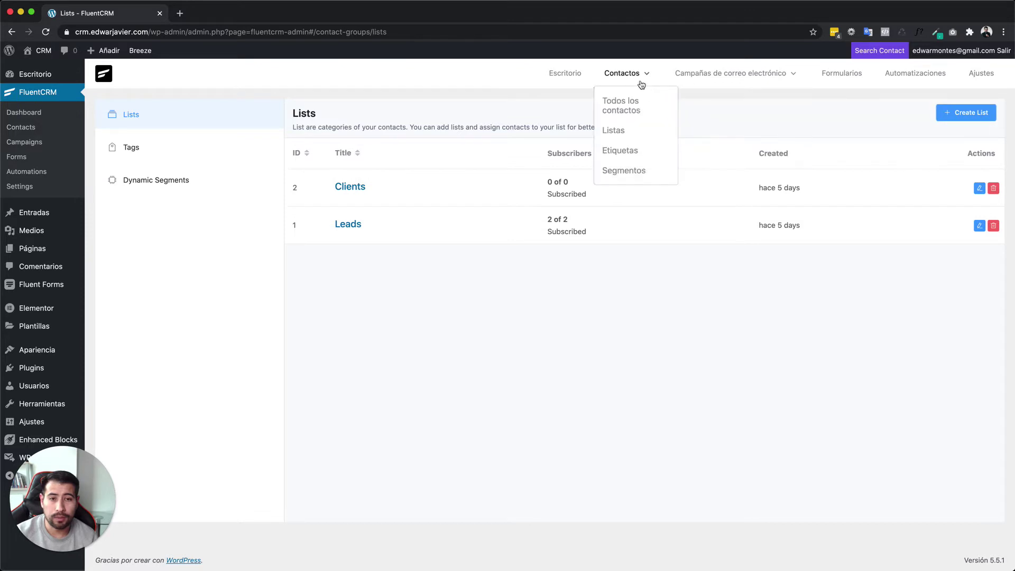
left_click(632, 152)
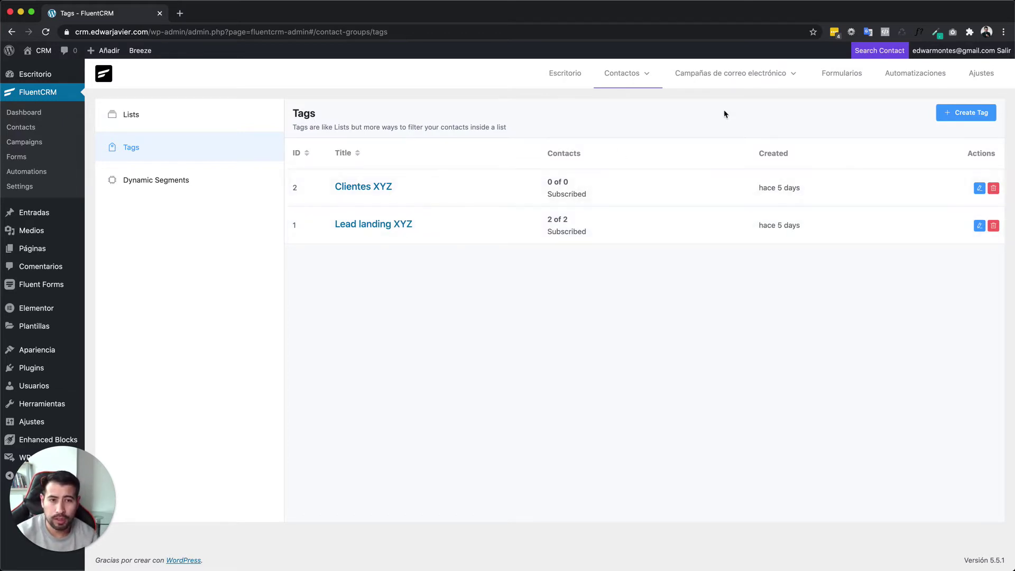
mouse_move(629, 85)
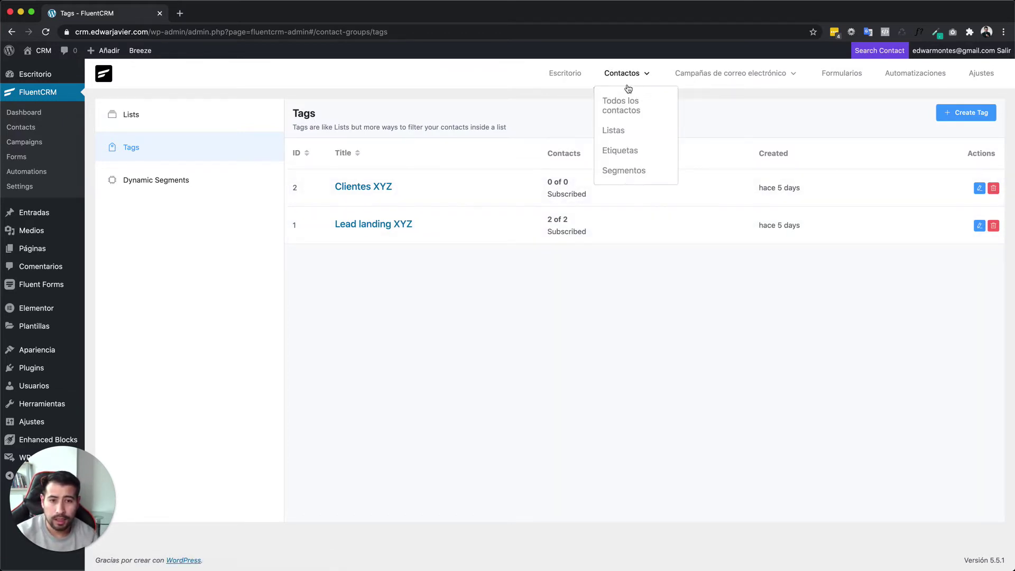
left_click(630, 170)
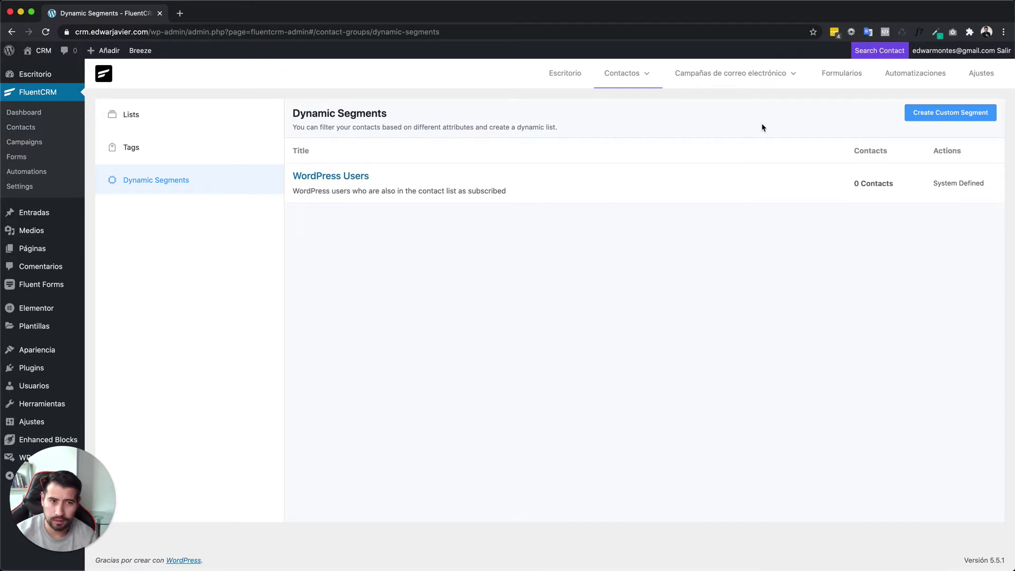
- Review the email campaigns, the emails in the sequence "Secuencia de emails 1" and the email templates
mouse_move(717, 74)
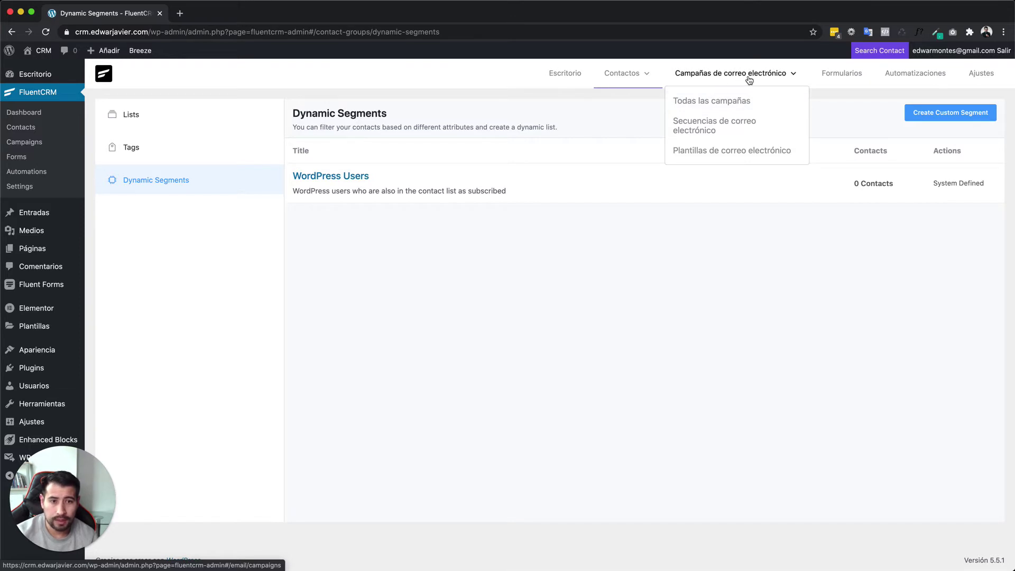
left_click(722, 102)
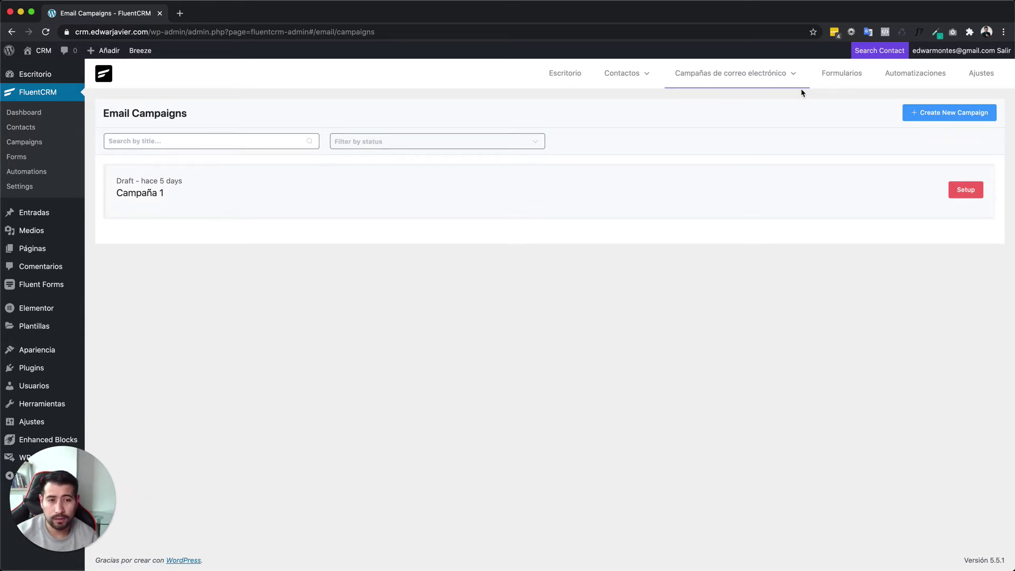
mouse_move(788, 74)
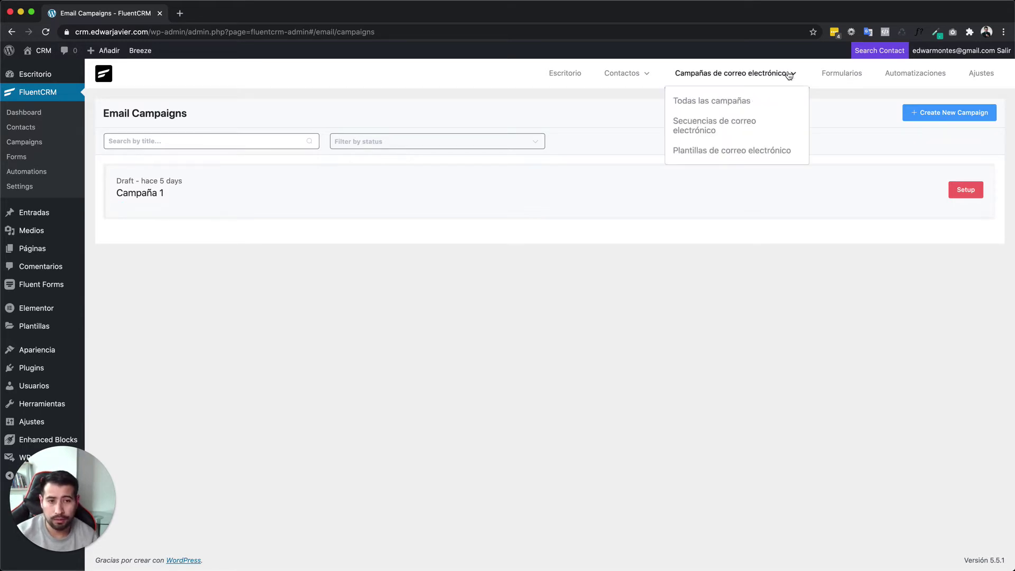
left_click(725, 130)
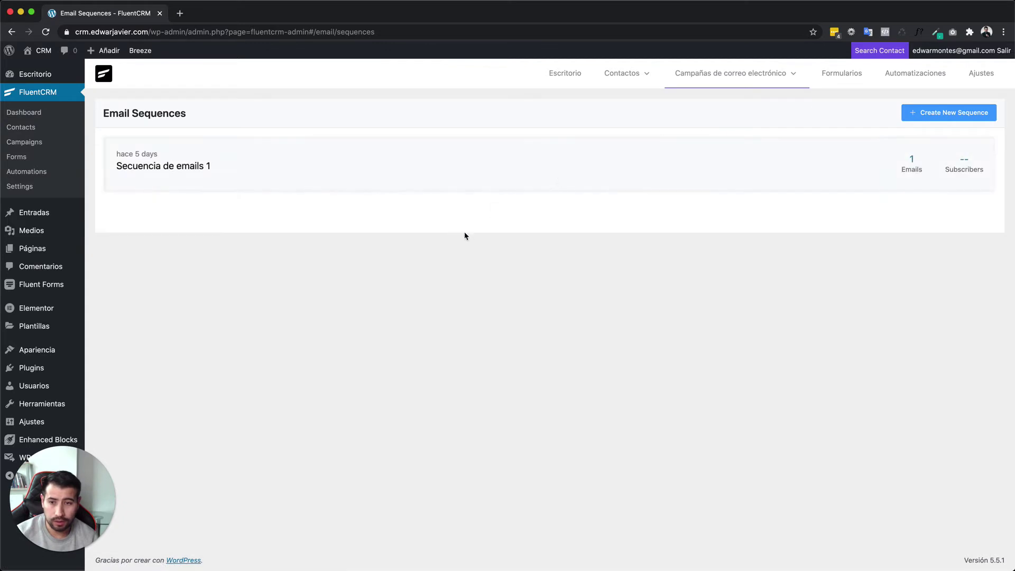
mouse_move(256, 168)
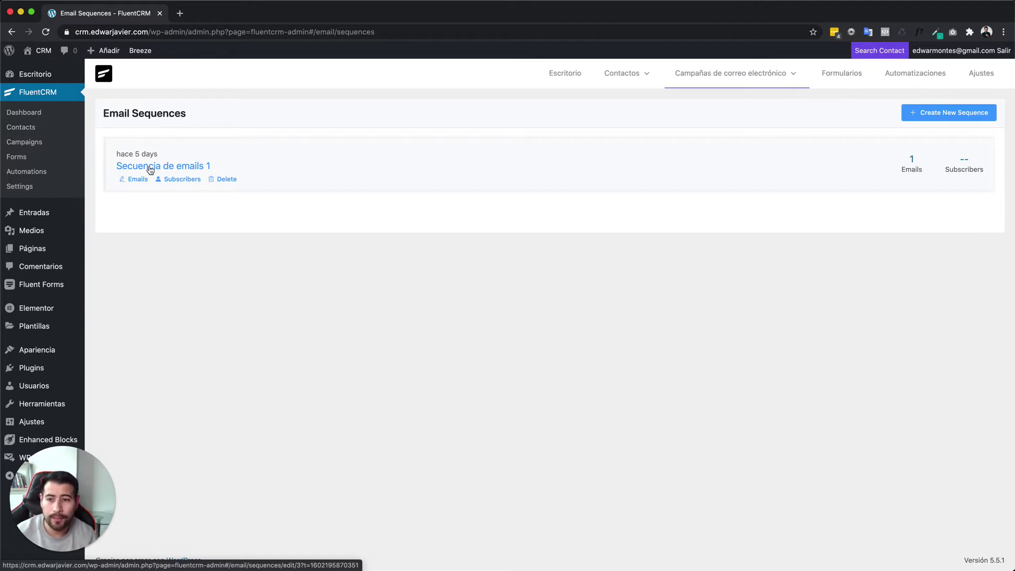
left_click(183, 168)
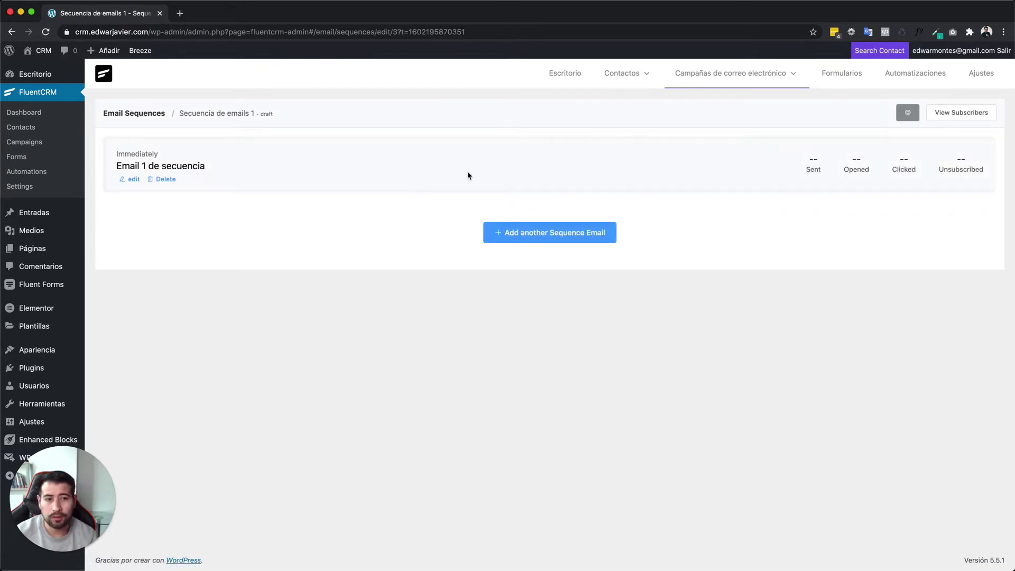
mouse_move(779, 76)
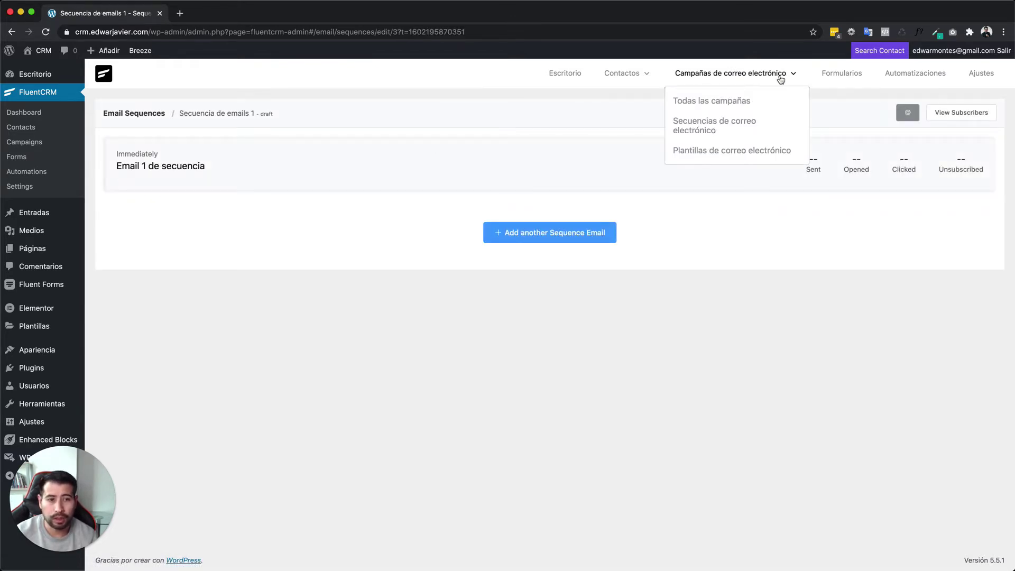
left_click(733, 153)
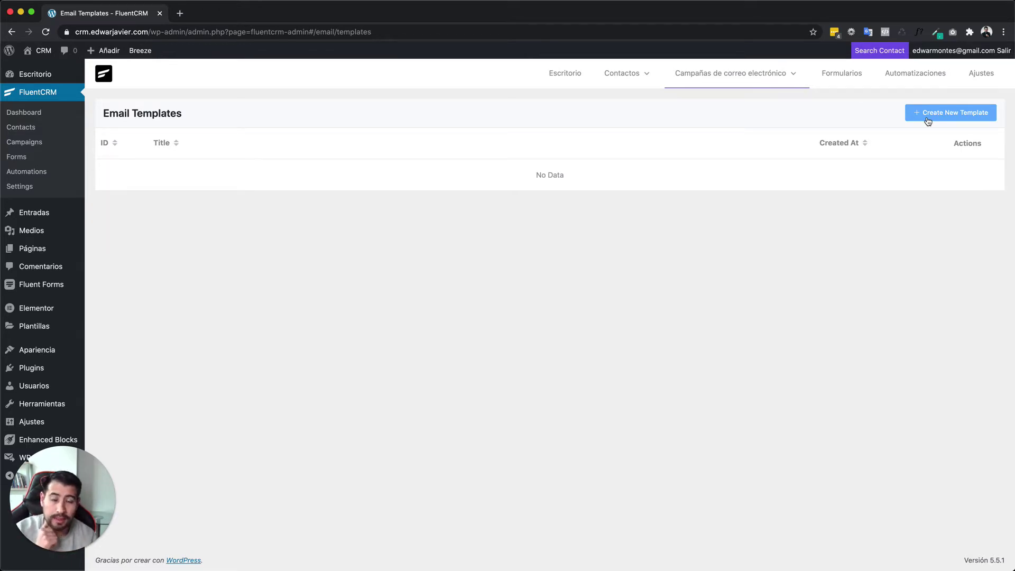
- Review the connected forms and the automation funnels, and examine the FluentCRM section links in the WordPress admin navigation
left_click(843, 76)
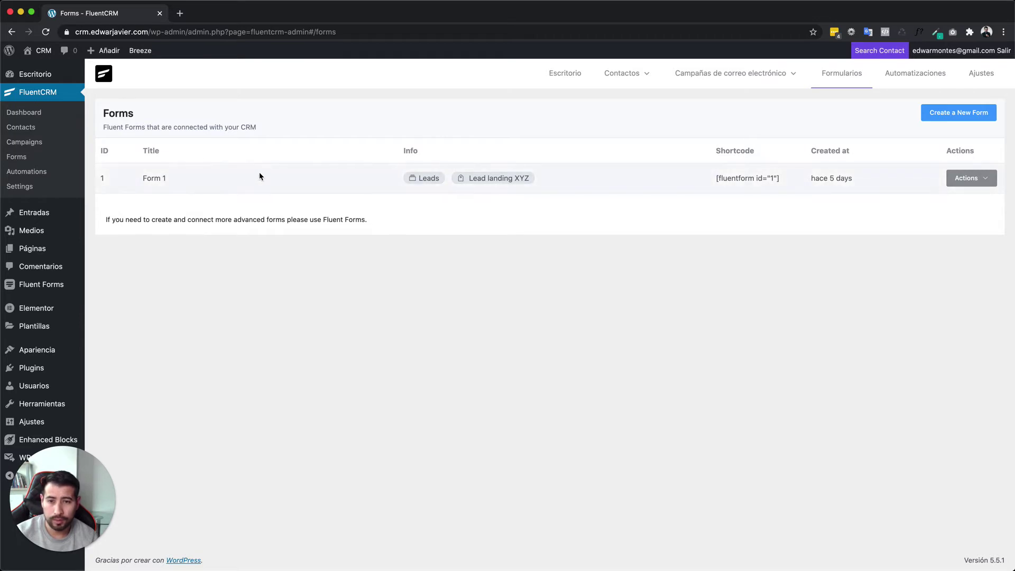
left_click(914, 83)
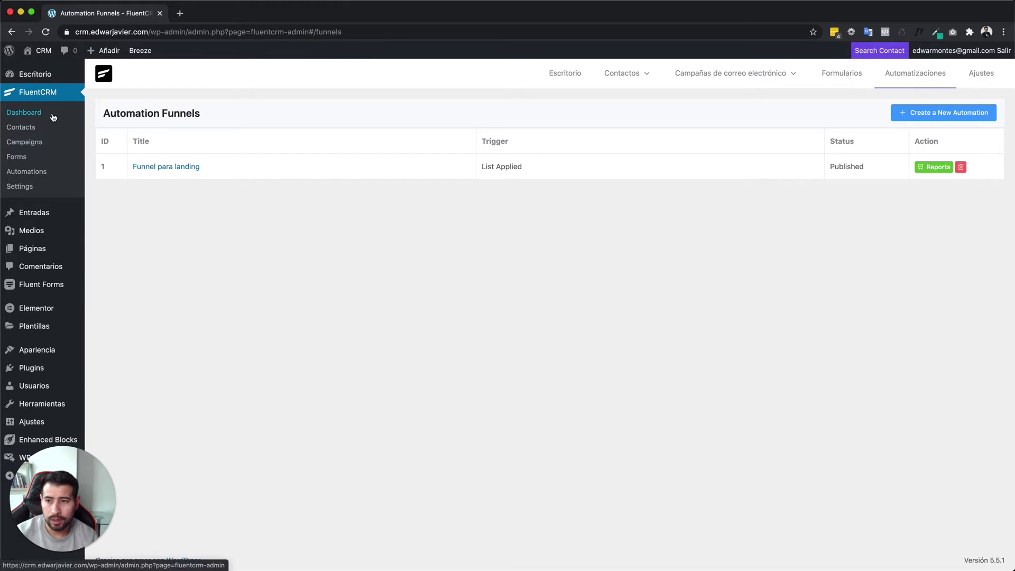
scroll(53, 117, "up", 5, "ctrl")
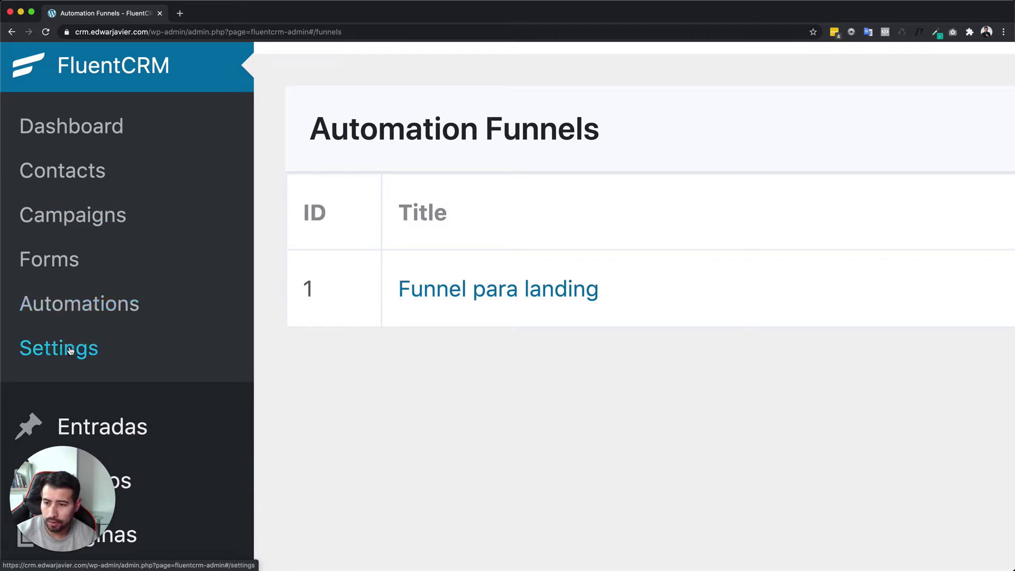
scroll(61, 349, "down", 5, "ctrl")
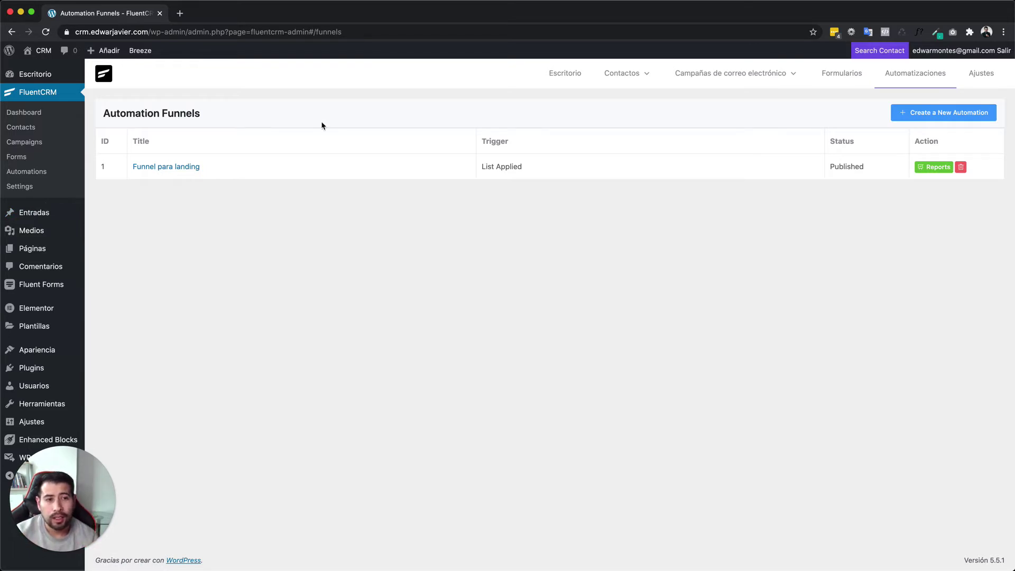
- Examine the contact search quick links, view them from the WordPress home page as well, and return to the FluentCRM dashboard
mouse_move(878, 55)
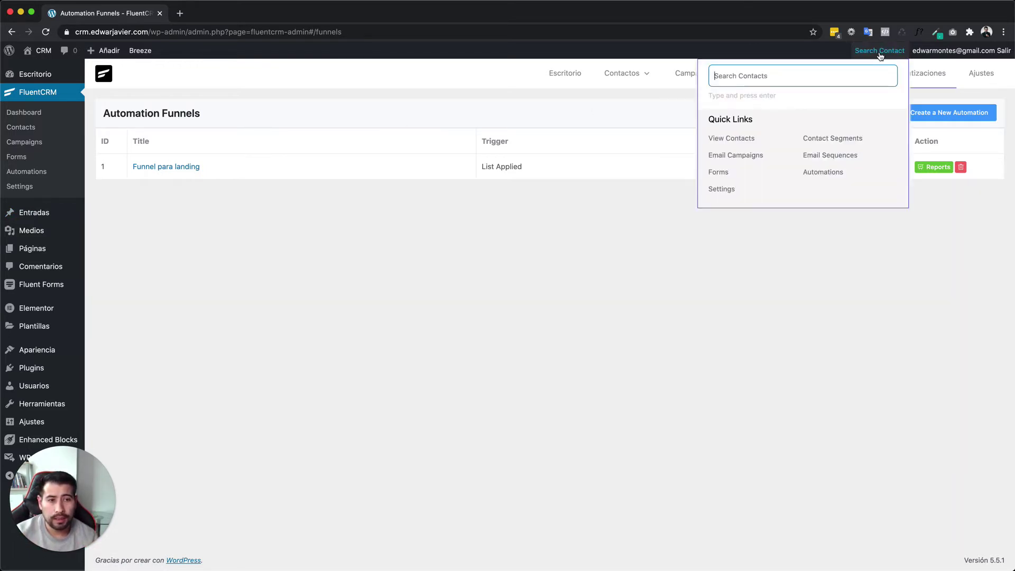
left_click(831, 173)
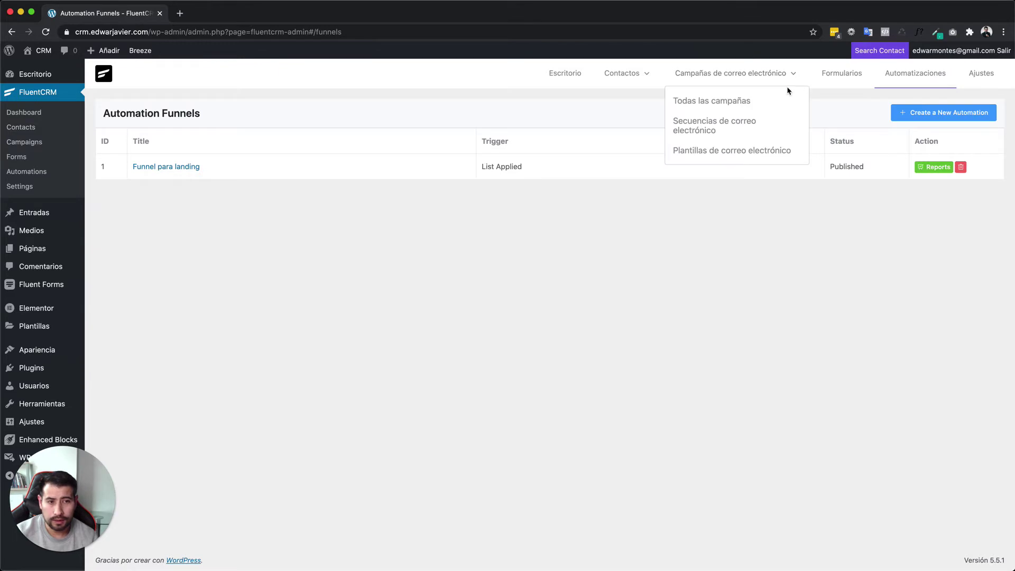
mouse_move(880, 50)
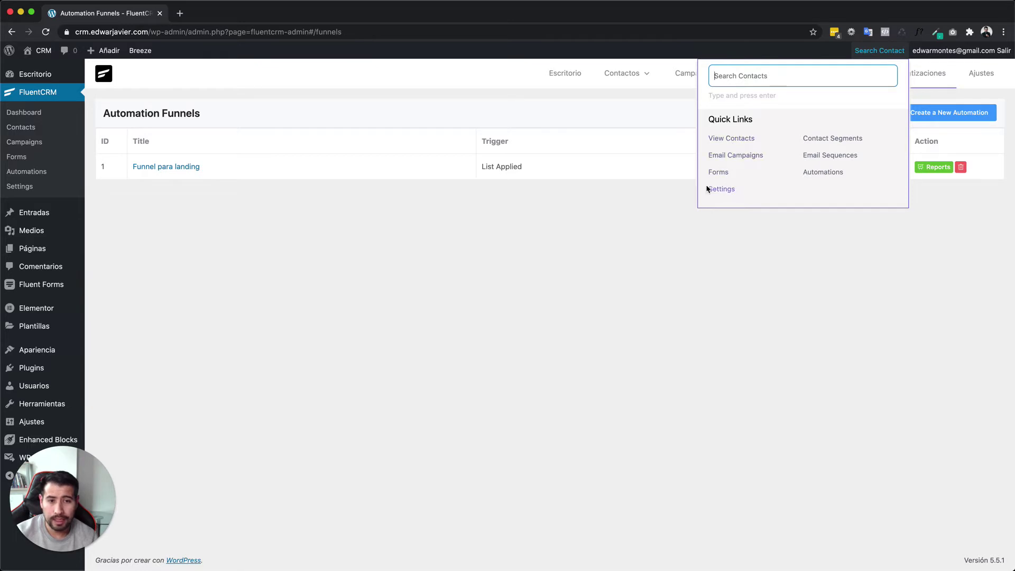
left_click(37, 73)
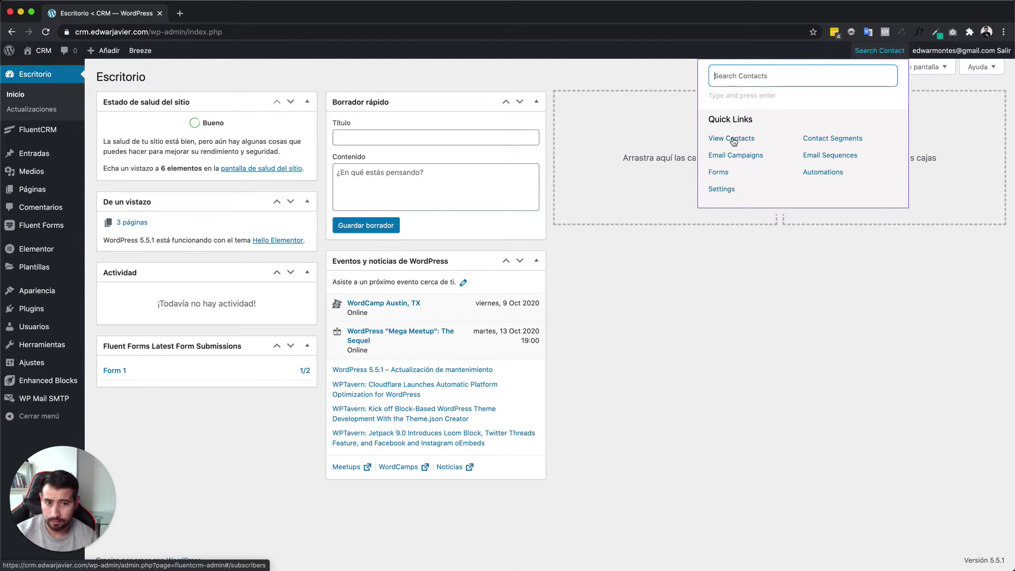
mouse_move(52, 135)
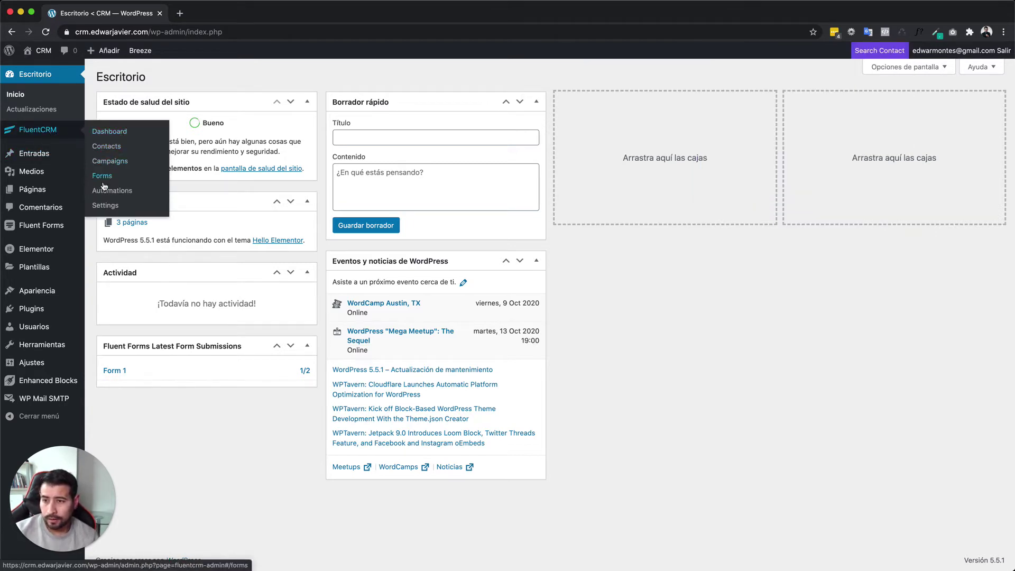
left_click(52, 132)
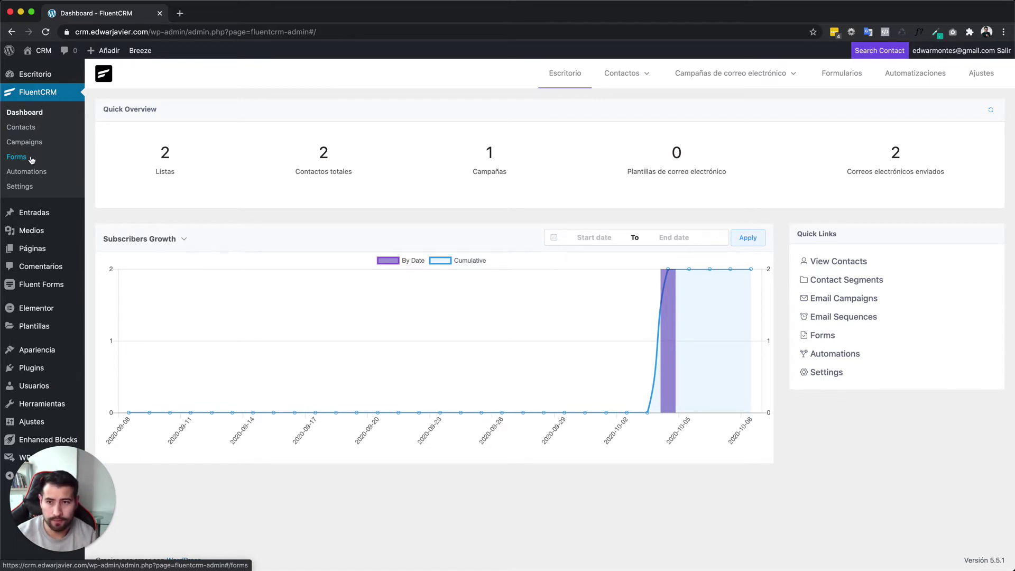
- Create a contact list titled "Nueva lista" with the slug nueva-lista and no internal subtitle
left_click(29, 129)
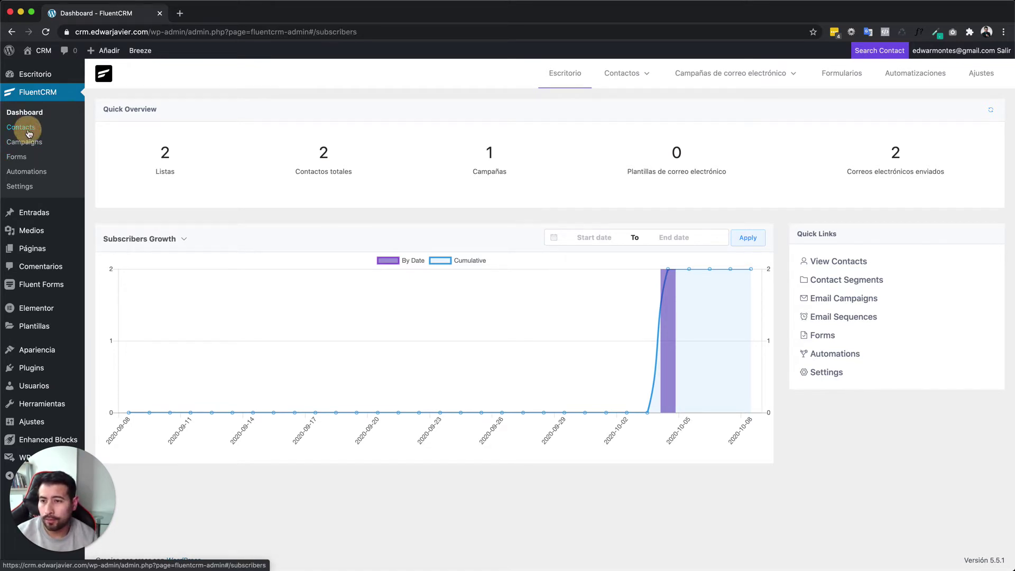
mouse_move(629, 85)
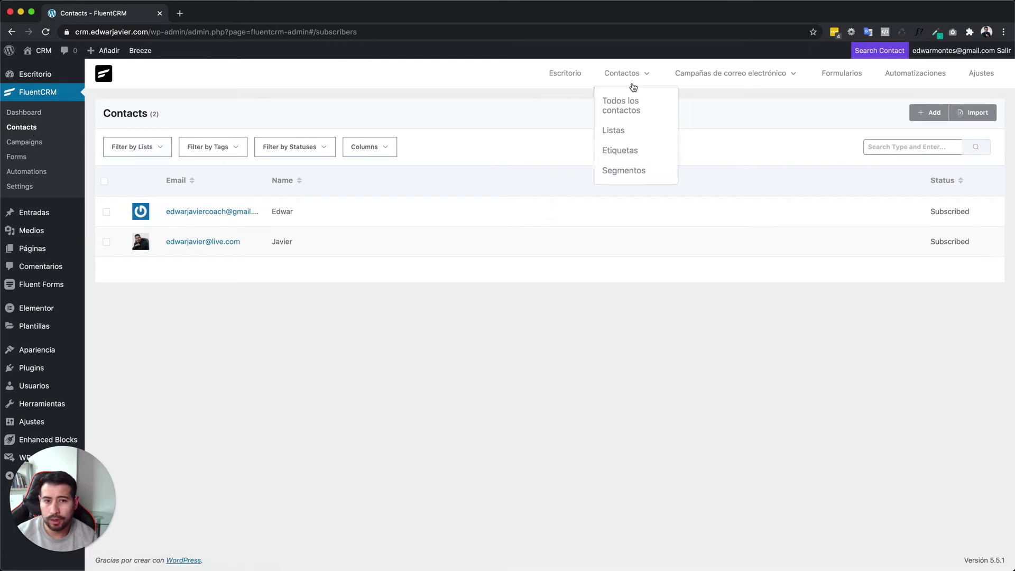
left_click(627, 131)
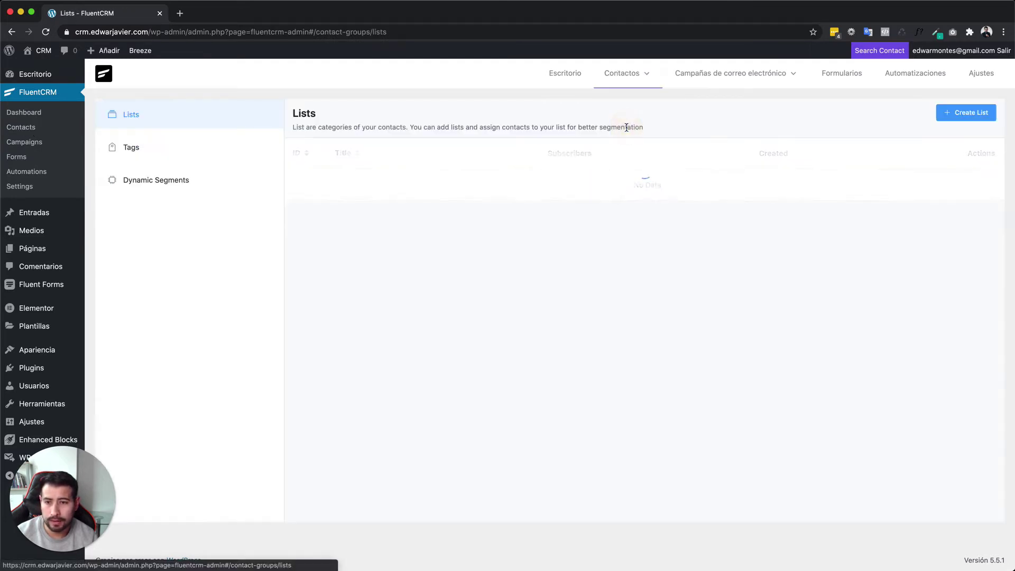
left_click(972, 113)
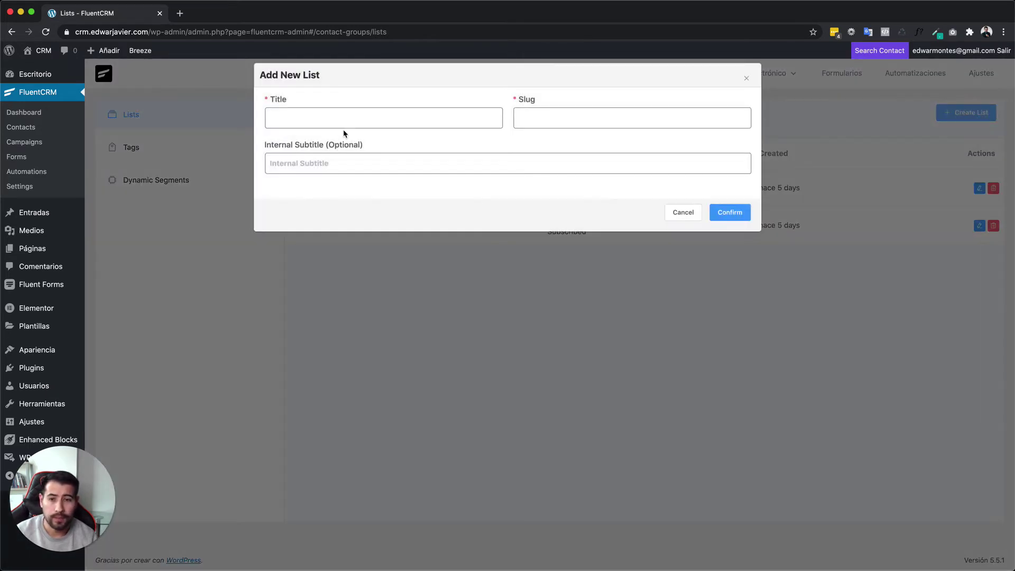
left_click(312, 113)
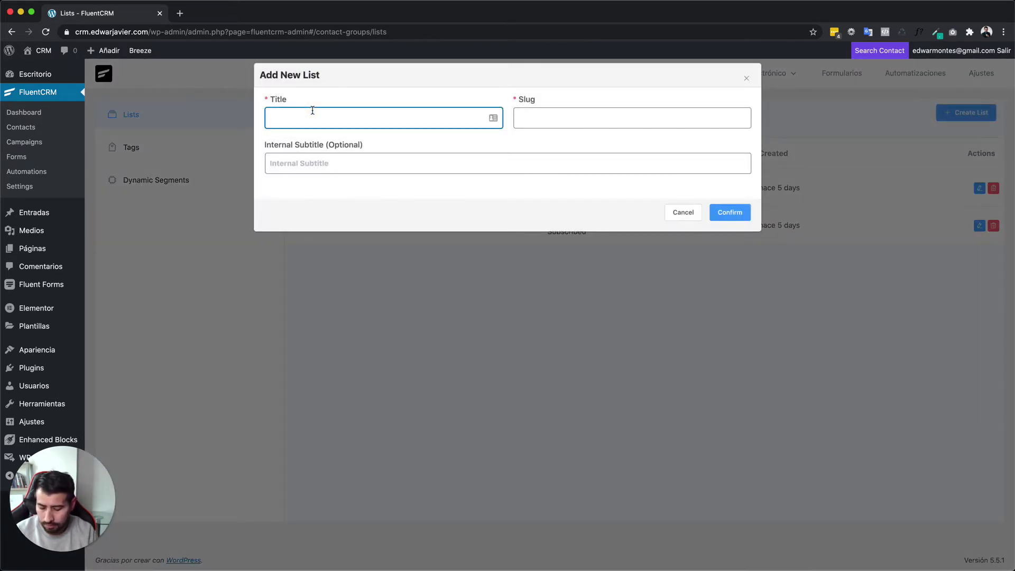
type("Nueva l")
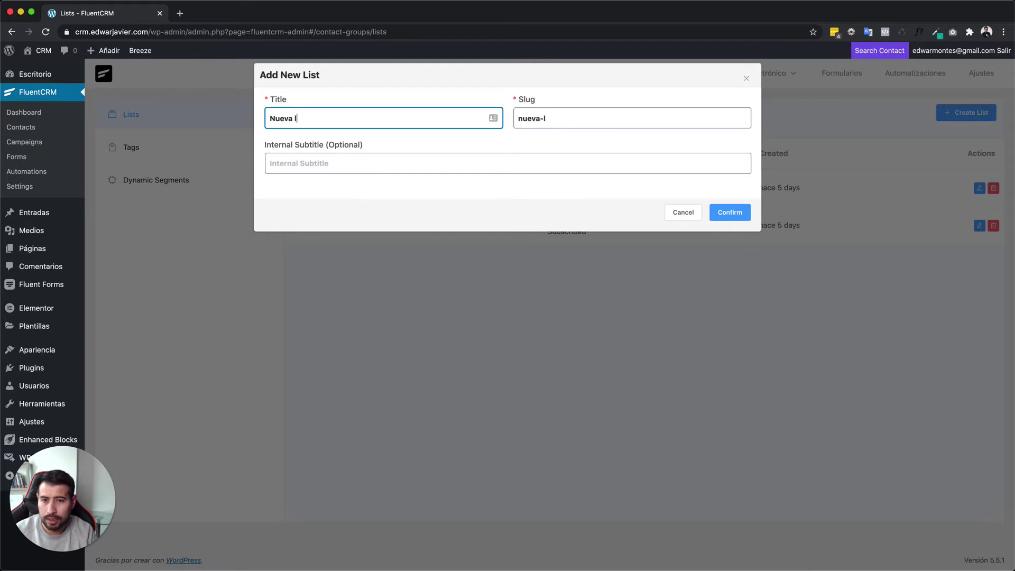
type("ists")
key("BackSpace")
type("a")
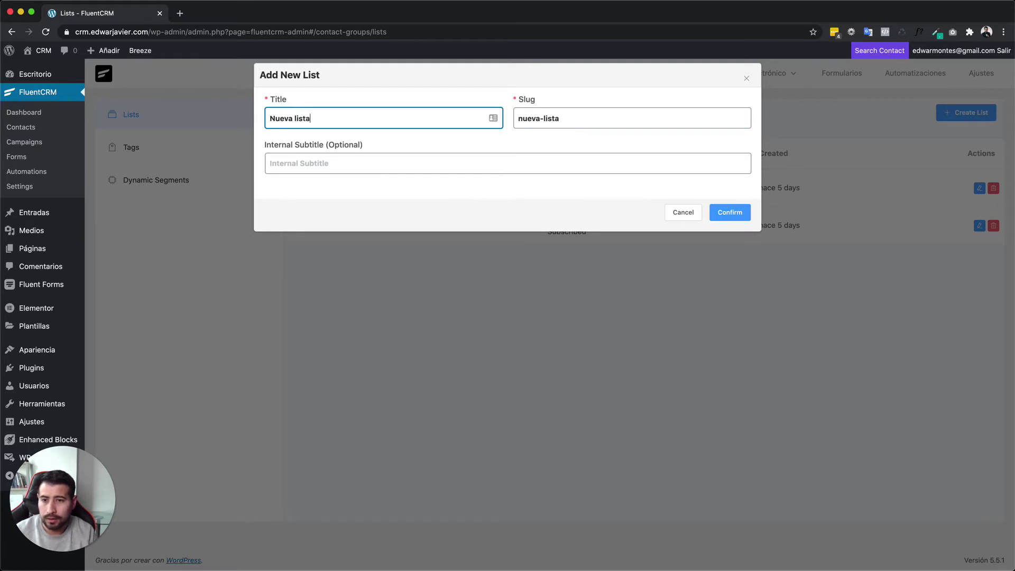
key("Tab")
left_click(336, 145)
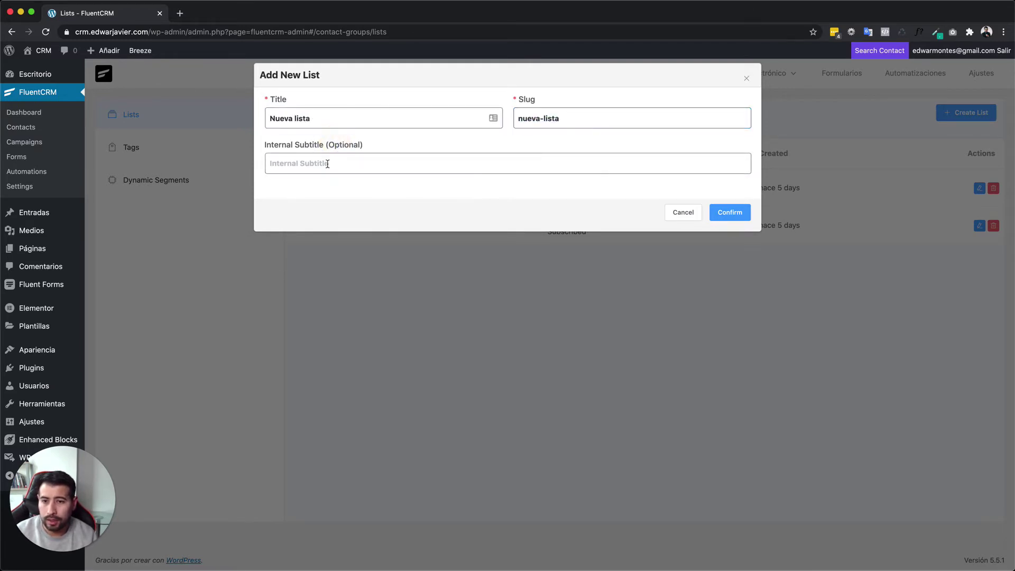
left_click(328, 163)
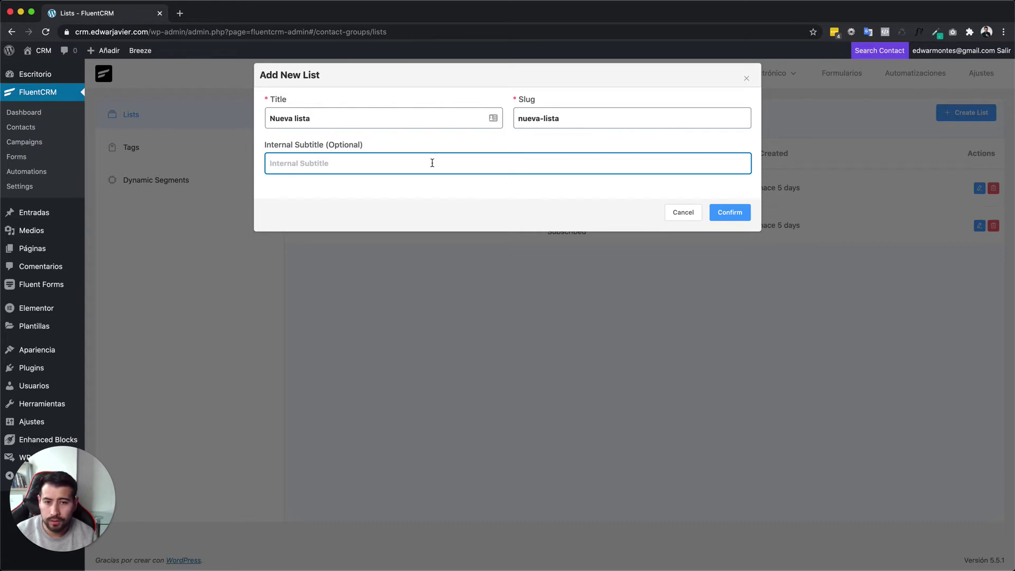
left_click(728, 212)
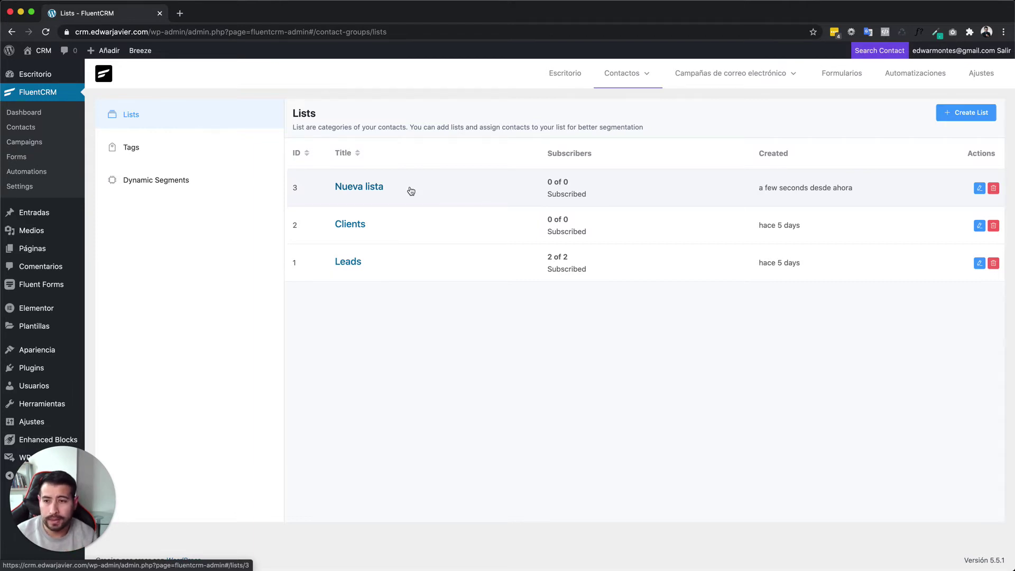
- Create a contact tag titled "tag-lista-nueva" with the matching slug and no internal subtitle
left_click(197, 152)
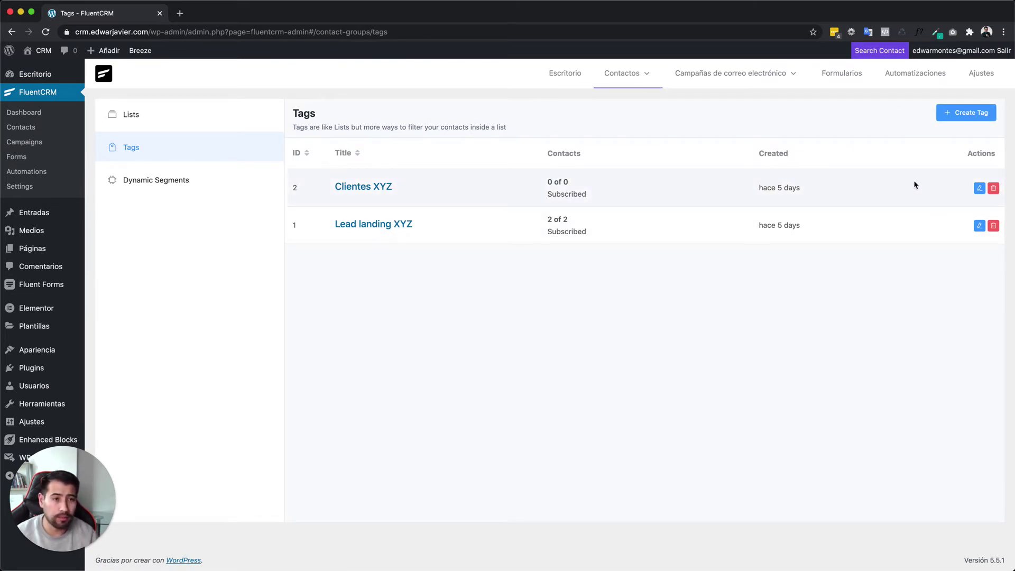
left_click(960, 112)
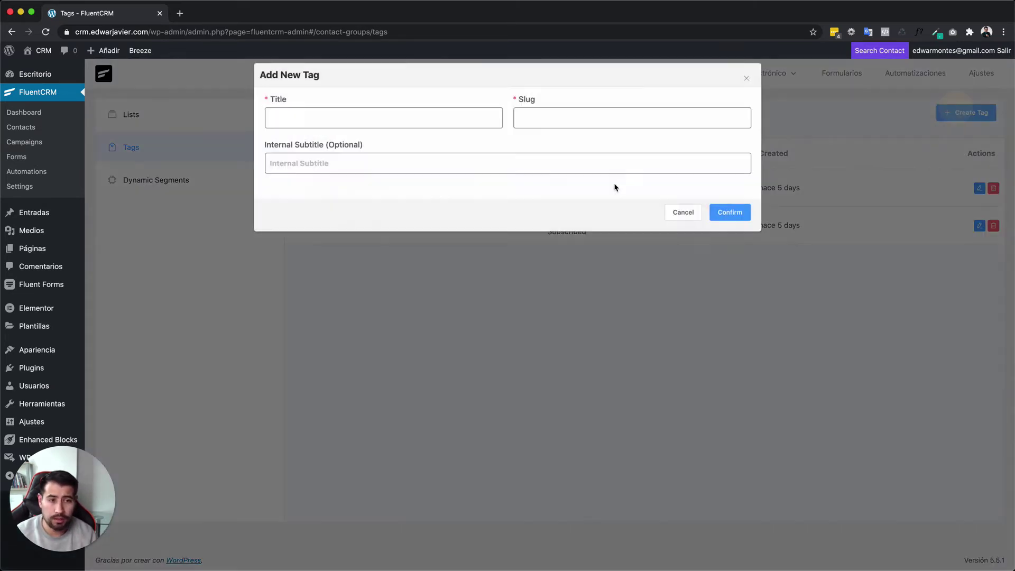
left_click(347, 115)
type("t")
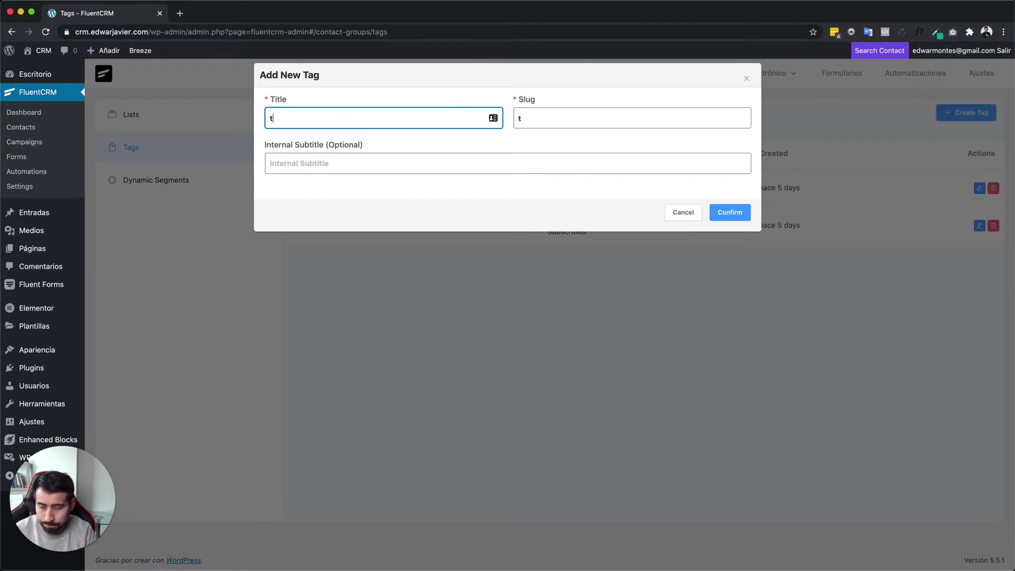
type("ag-1ista")
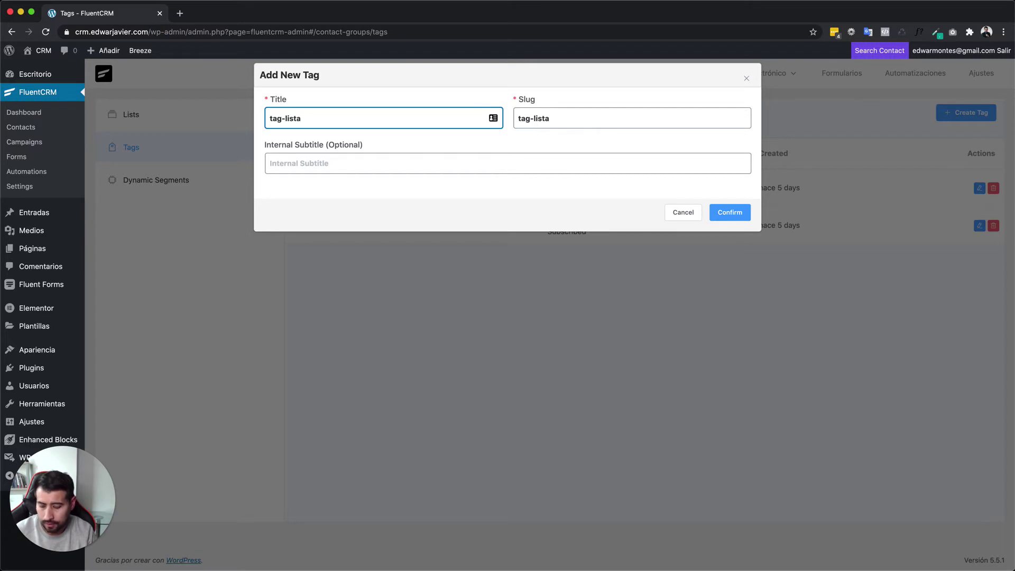
type("-nueva")
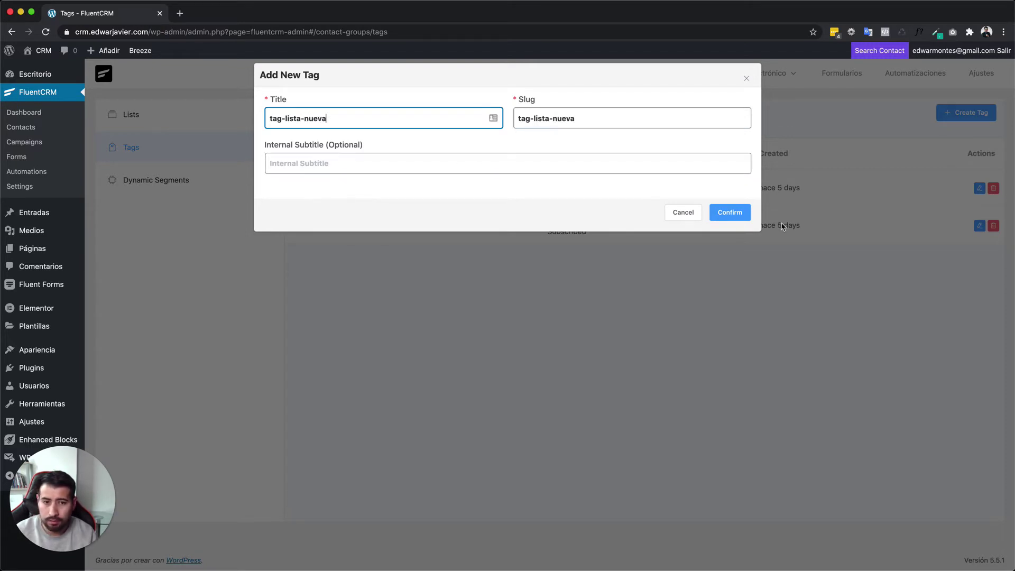
left_click(728, 212)
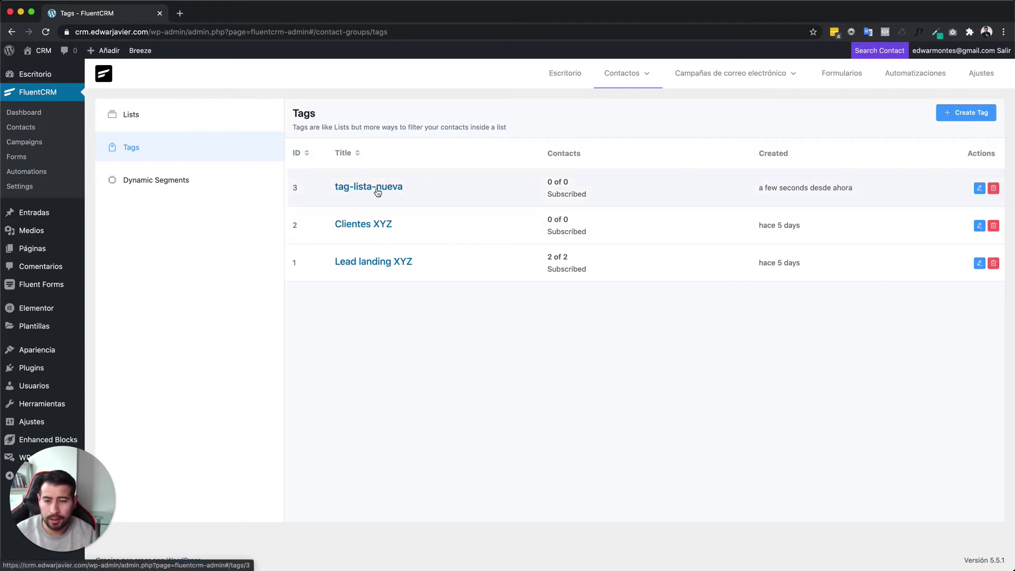
- Start a new FluentCRM form from the Subscription Form template and title it "Form - Nueva lista"
left_click(51, 163)
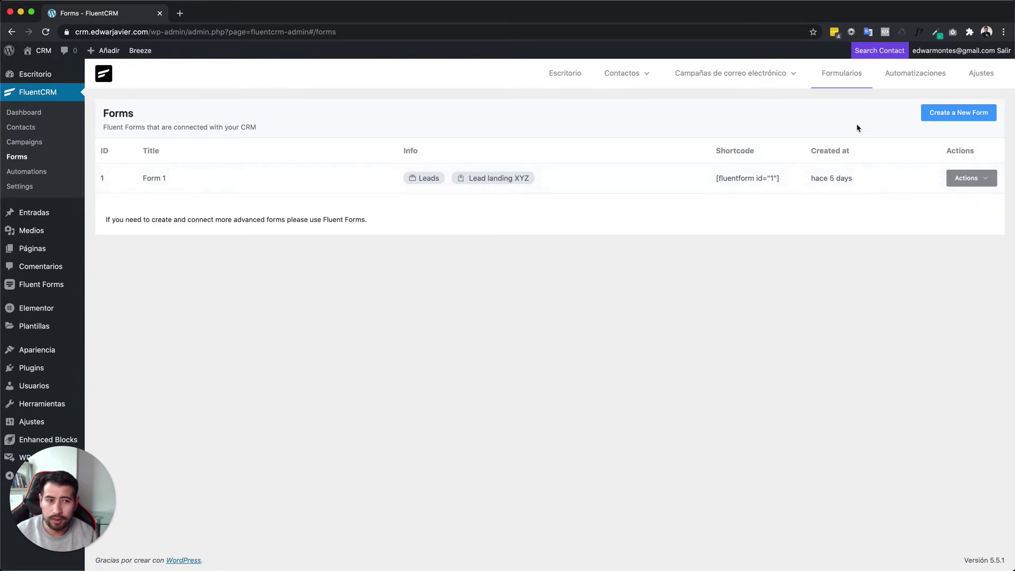
left_click(926, 114)
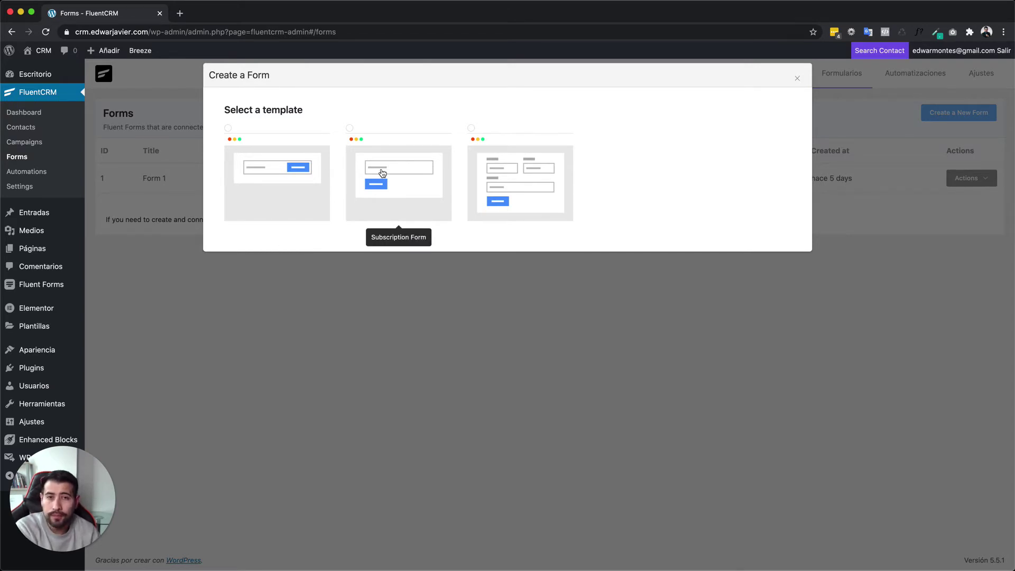
left_click(409, 181)
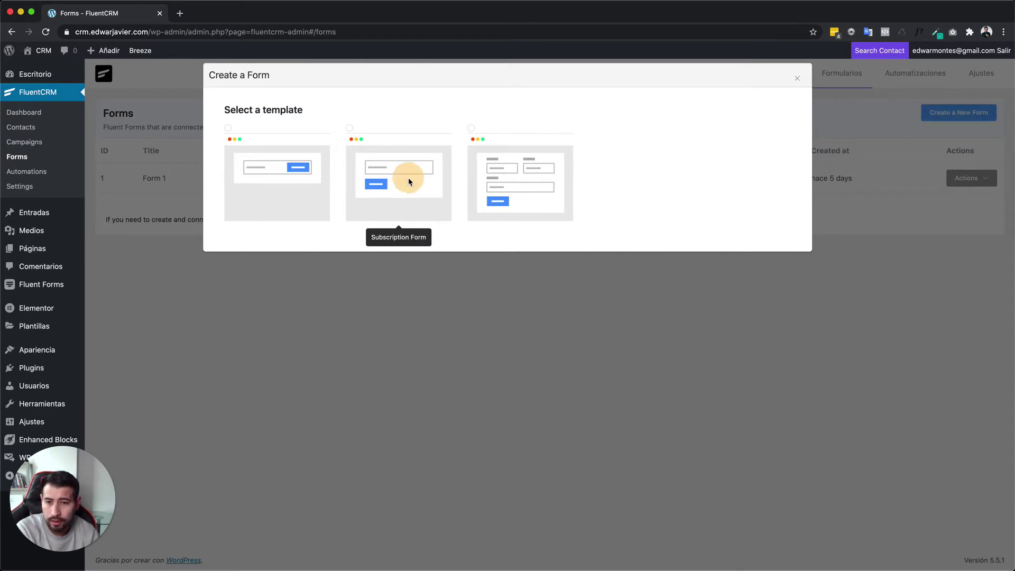
left_click(314, 128)
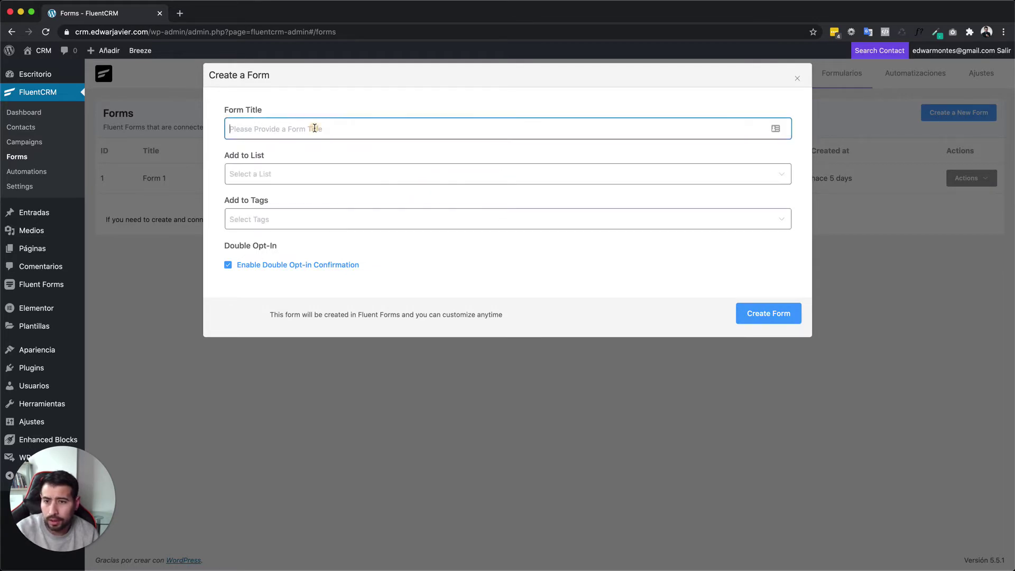
type("For")
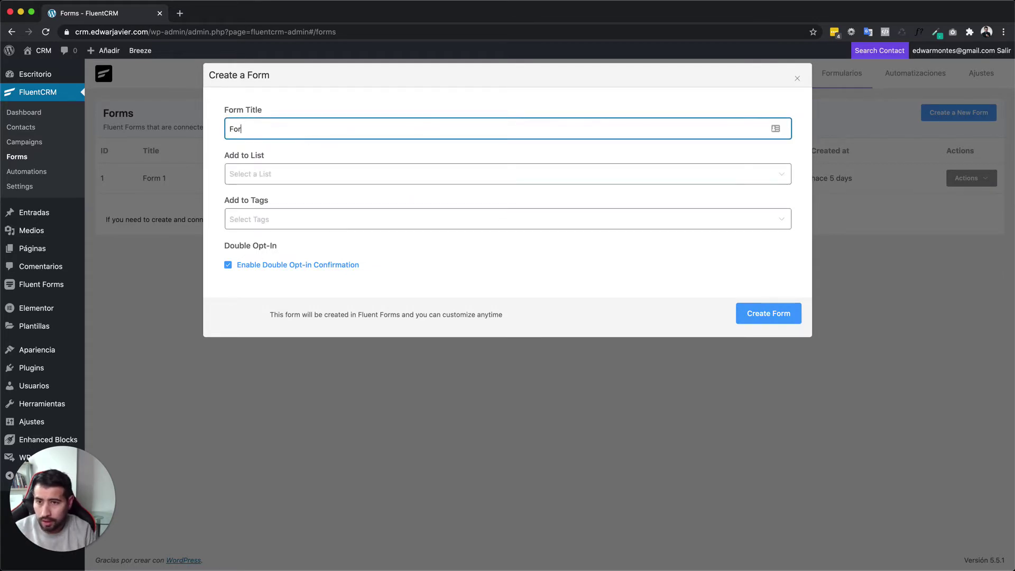
type("m - ")
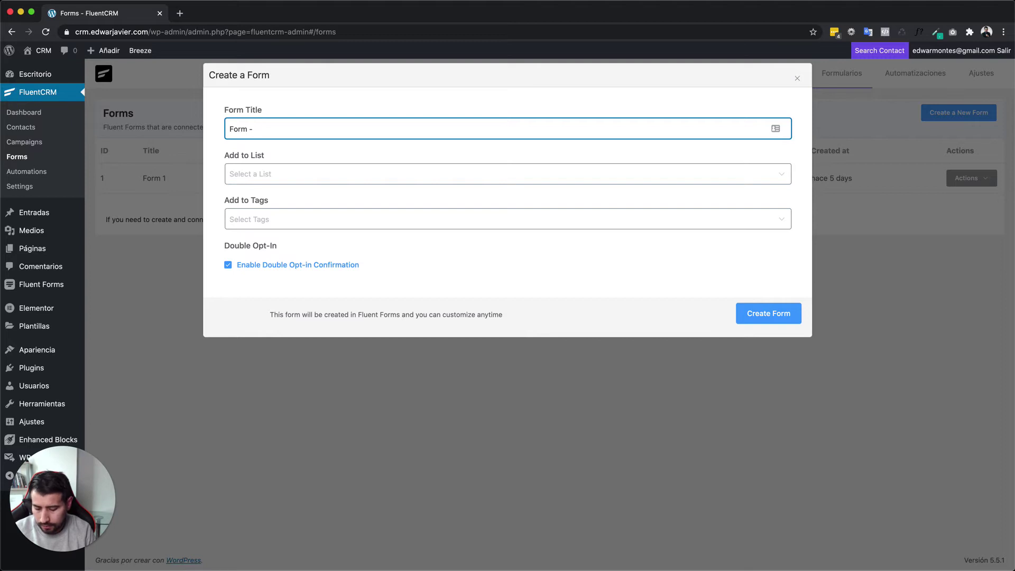
type("Nueva lista")
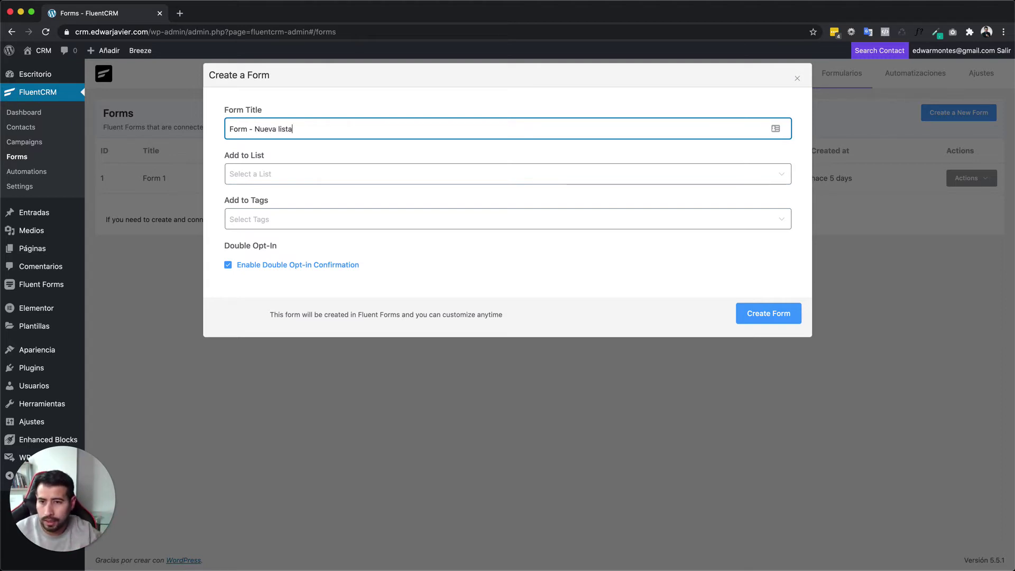
- Set the new form to add its subscribers to the list "Nueva lista"
left_click(288, 175)
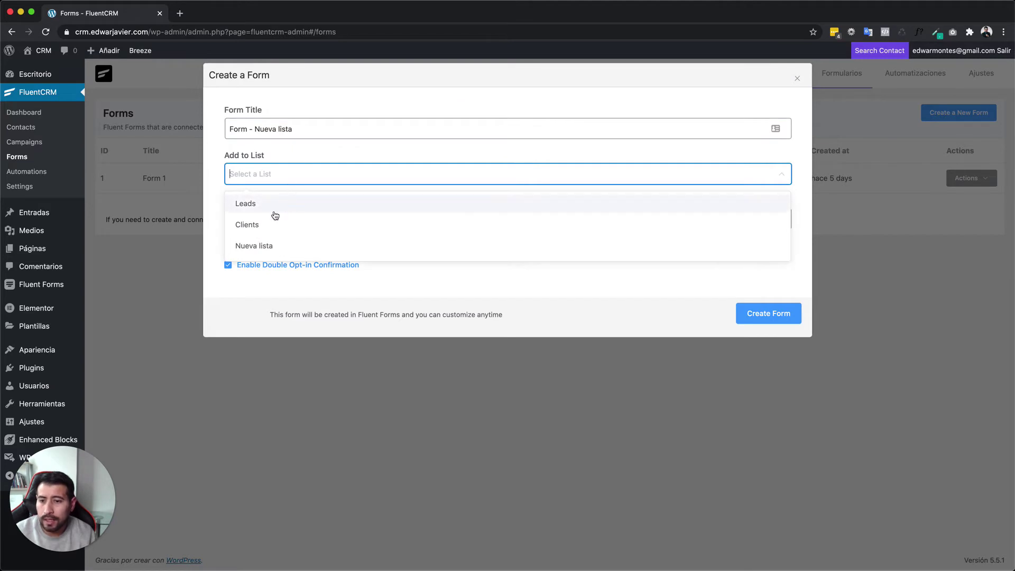
left_click(229, 158)
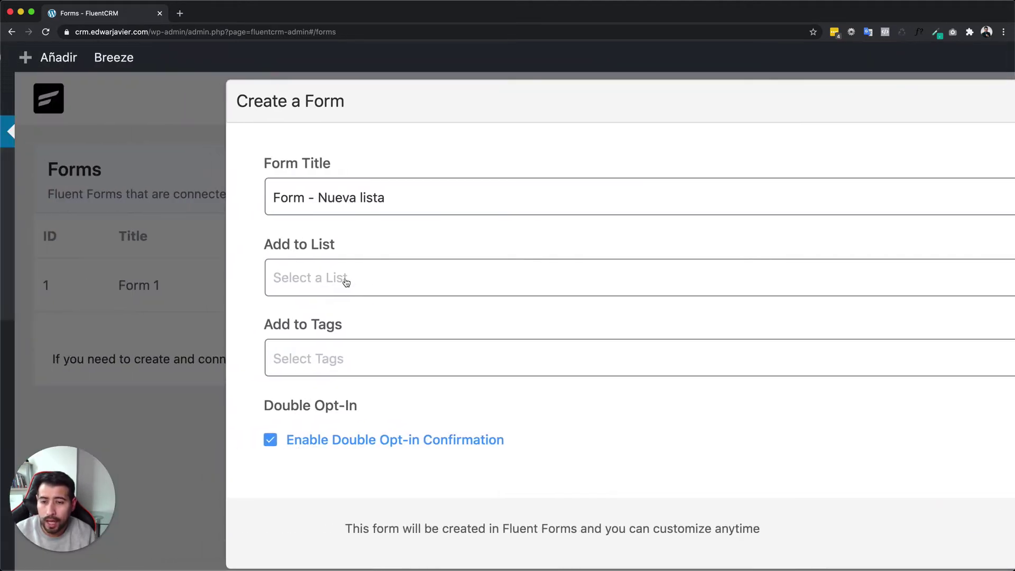
left_click(393, 281)
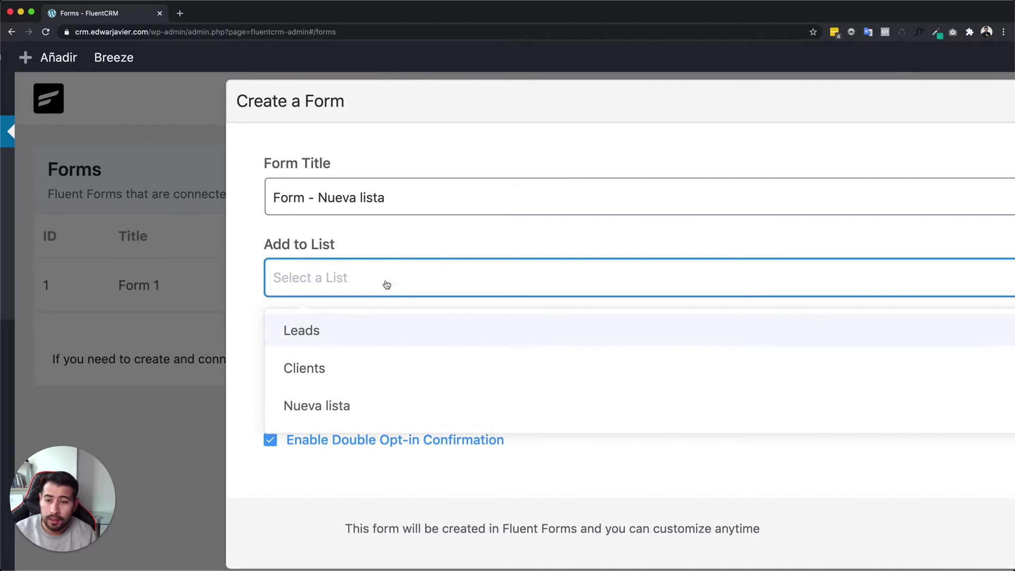
left_click(341, 404)
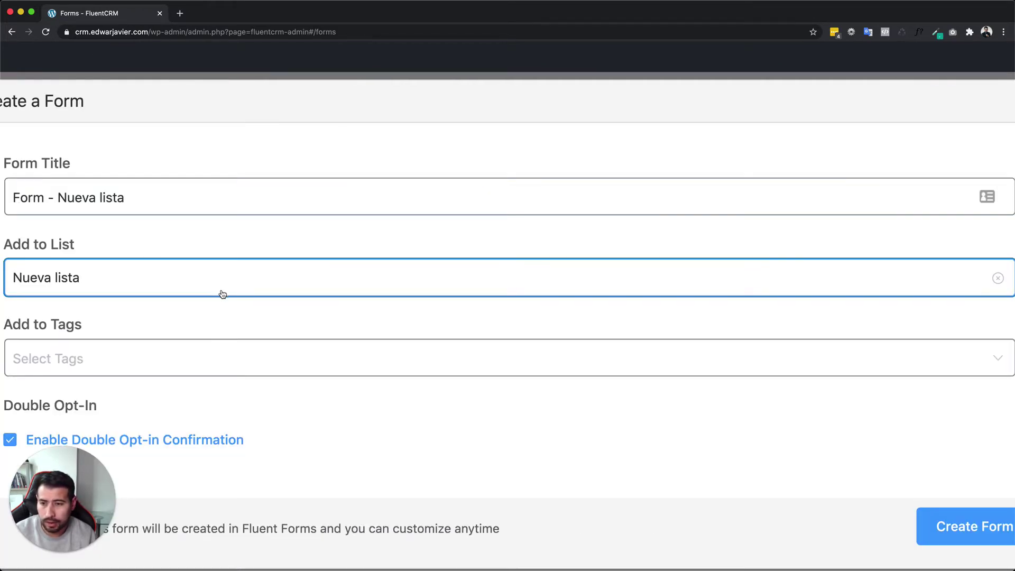
- Assign the tag "tag-lista-nueva" to contacts who subscribe through the new form
left_click(103, 353)
scroll(133, 396, "down", 2)
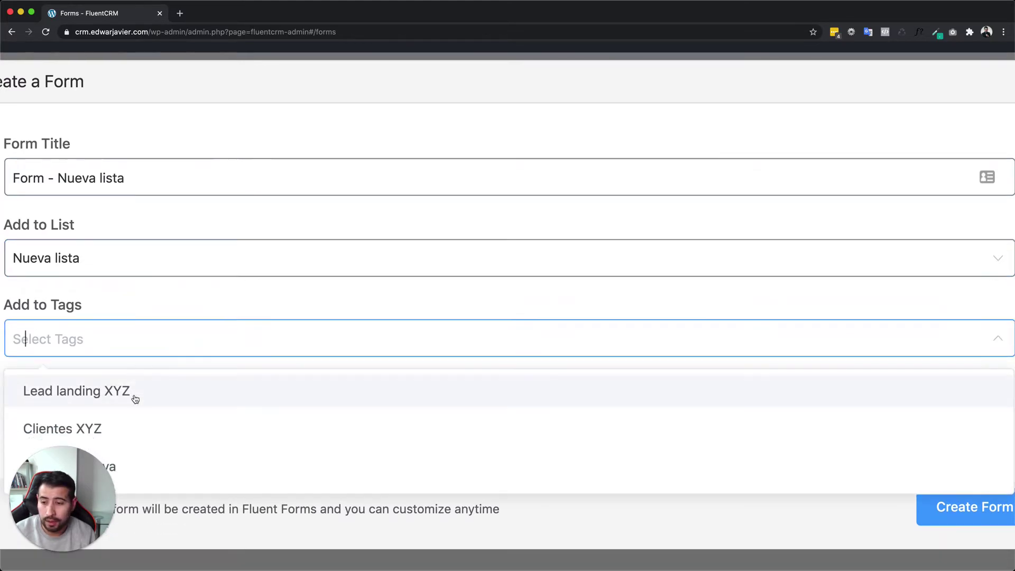
scroll(127, 396, "down", 2)
left_click(106, 389)
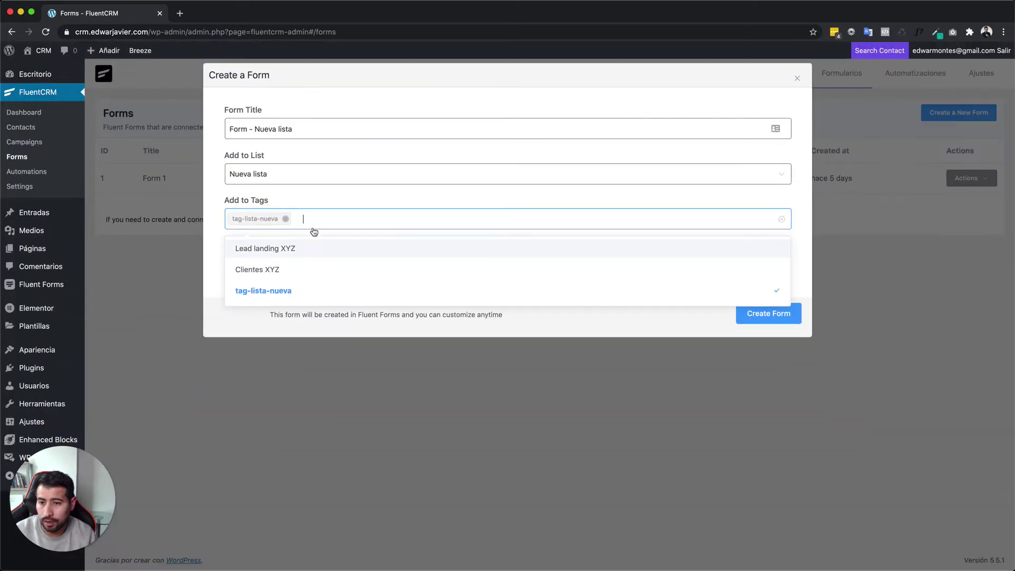
left_click(228, 231)
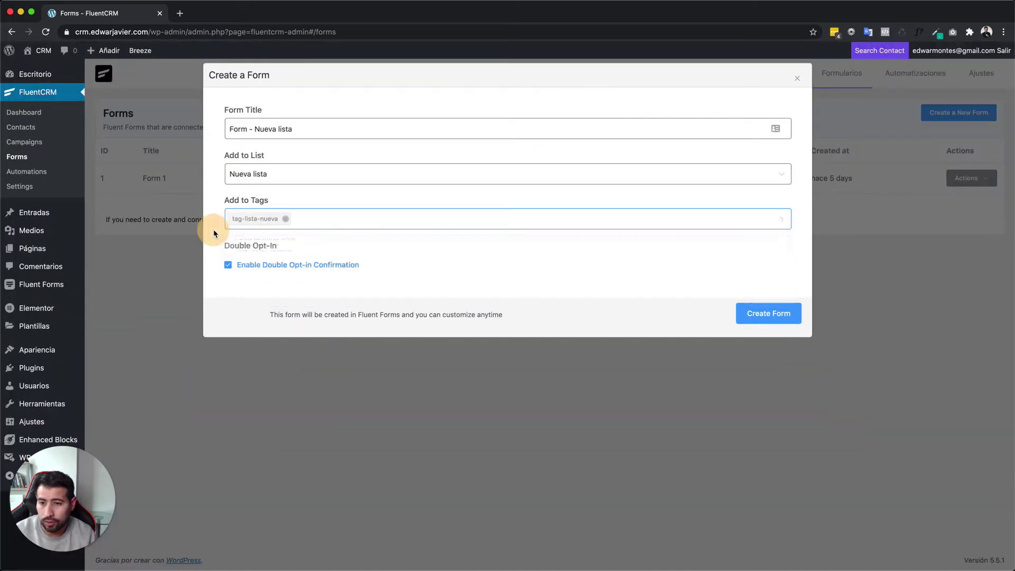
left_click(322, 217)
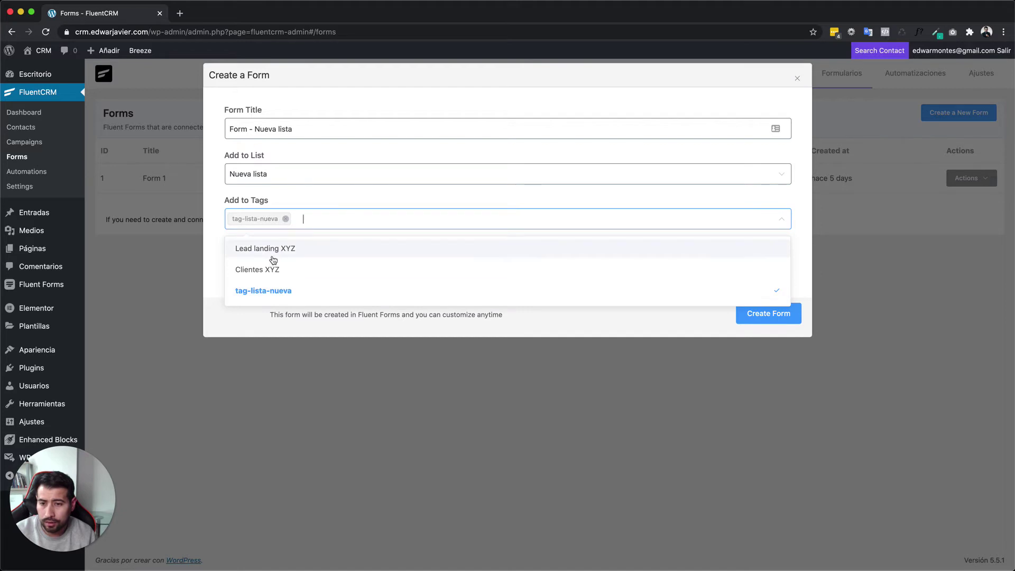
left_click(212, 203)
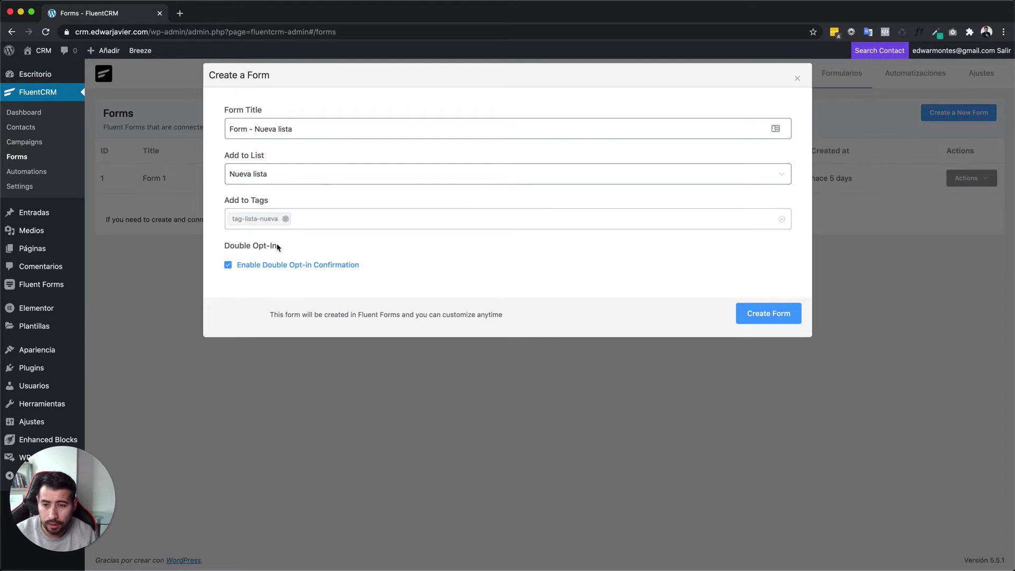
- Disable double opt-in confirmation for the new form and create the form
right_click(227, 268)
left_click(219, 256)
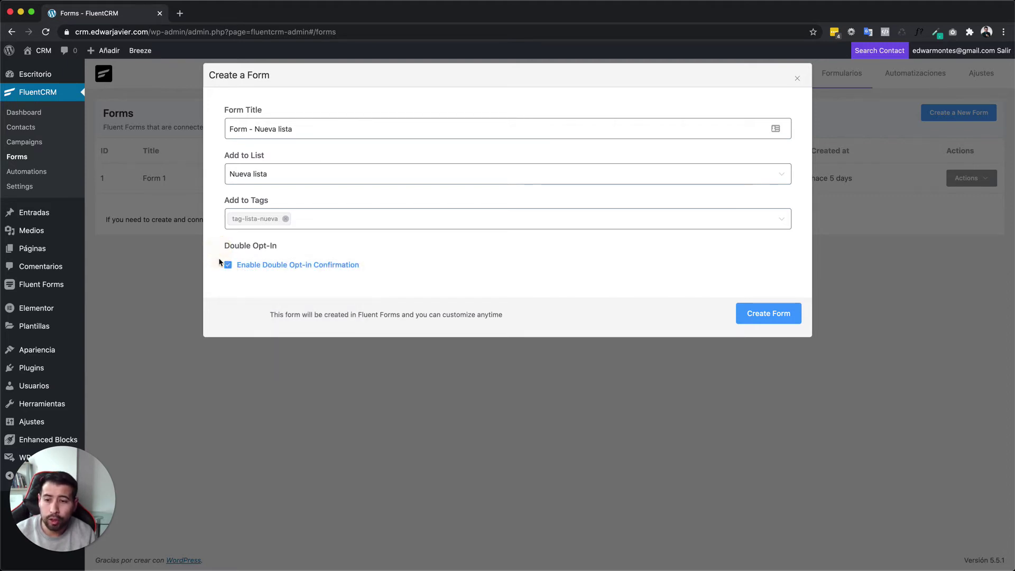
left_click(227, 266)
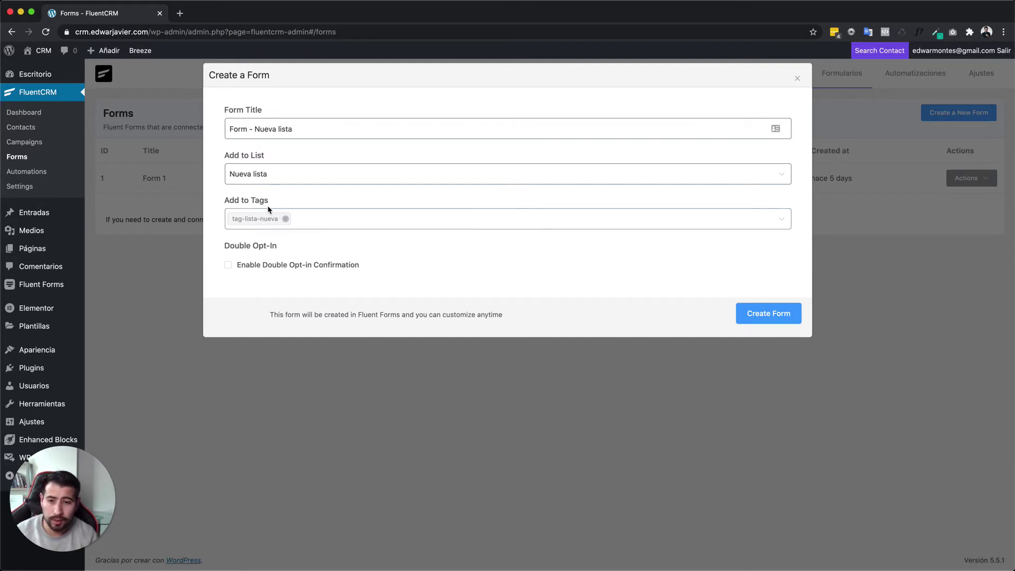
left_click(769, 313)
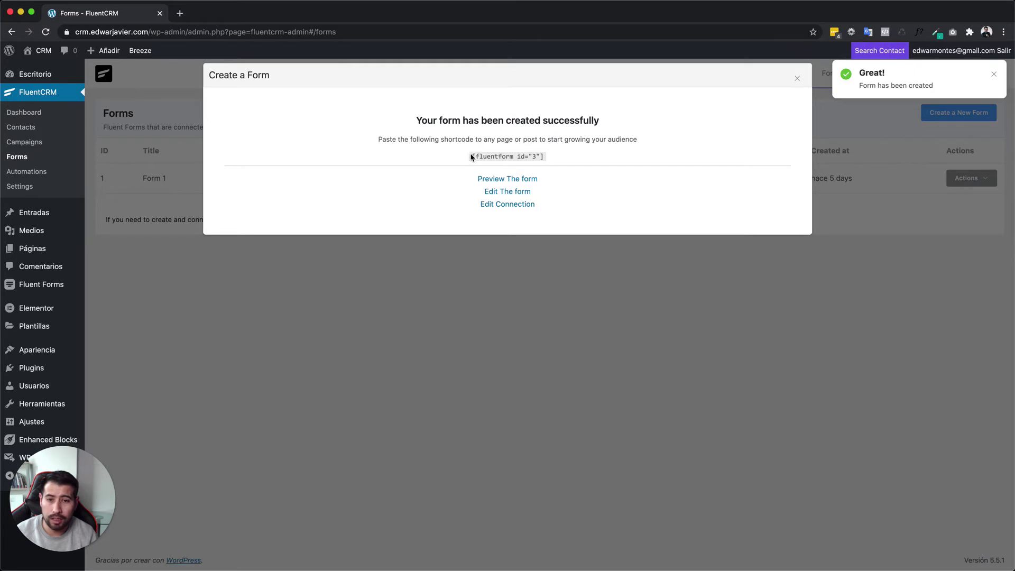
- Select the new form's shortcode, preview the form in its own page and return to the creation summary
mouse_move(471, 156)
left_mouse_down()
mouse_move(557, 155)
mouse_move(451, 155)
left_mouse_up()
left_click(539, 156)
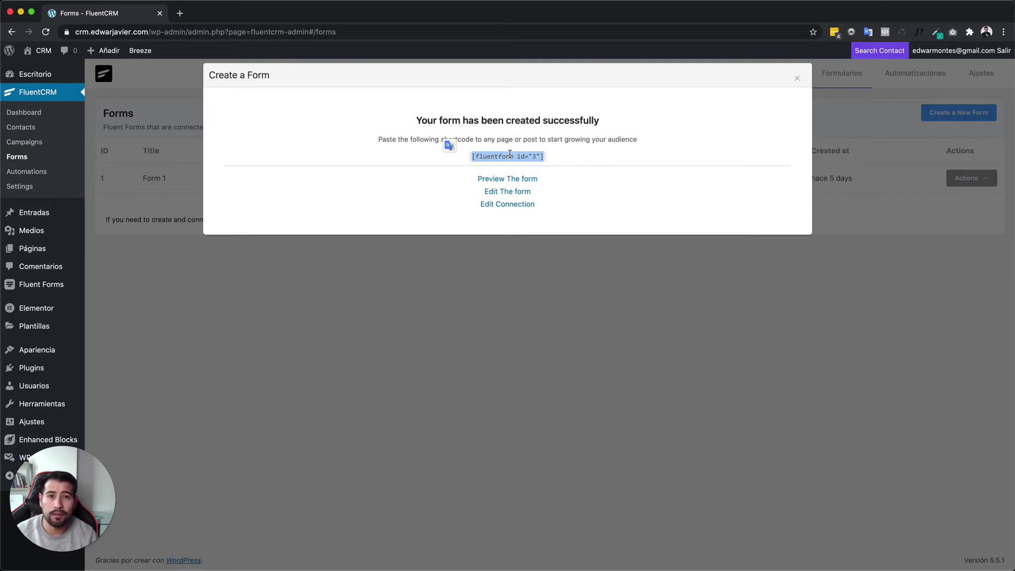
left_click(501, 180)
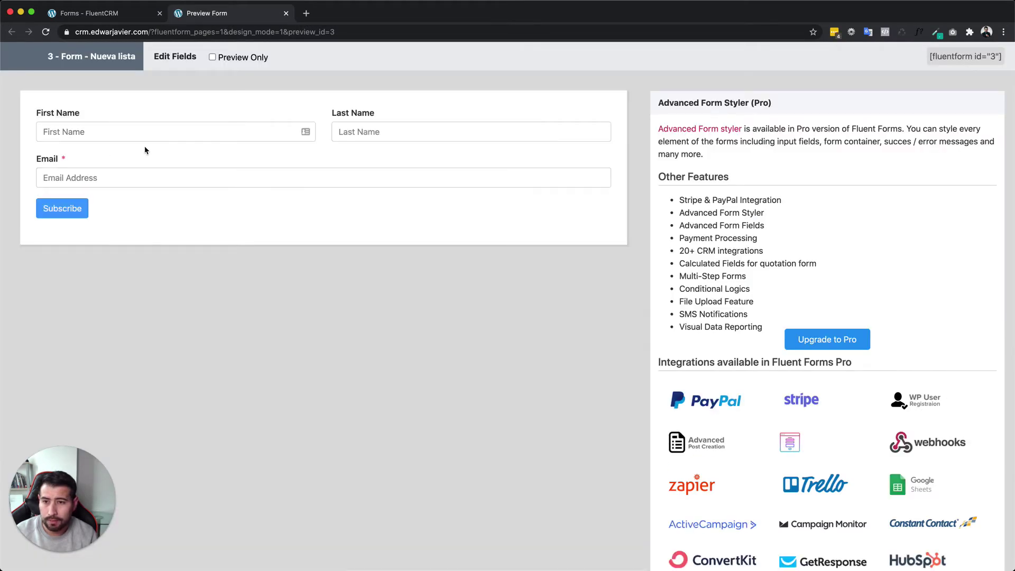
left_click(286, 16)
left_click(390, 177)
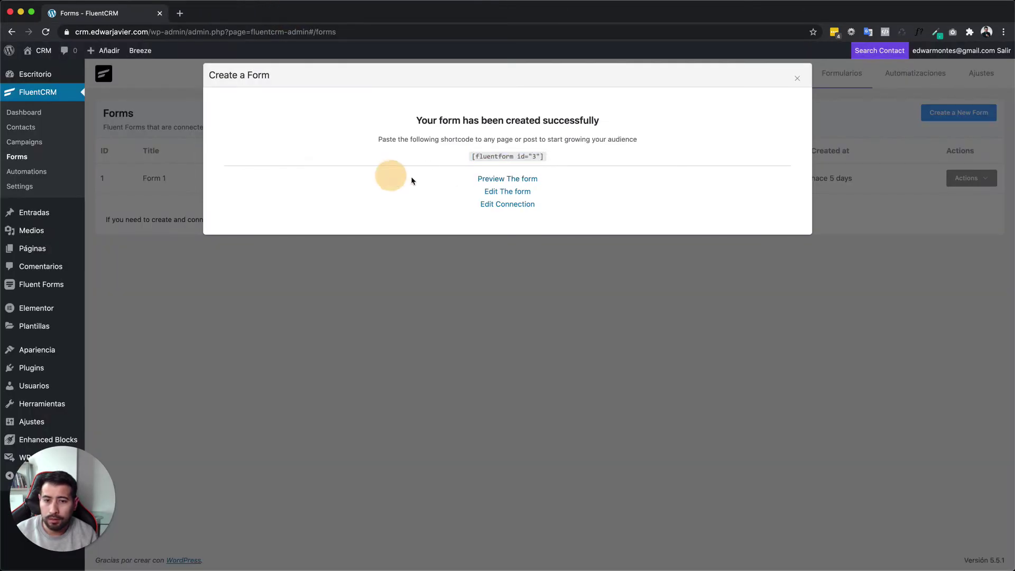
- Open the new form's connection settings and examine the feed's list, field mapping and tags, plus the form's email notifications and other confirmations
left_click(505, 207)
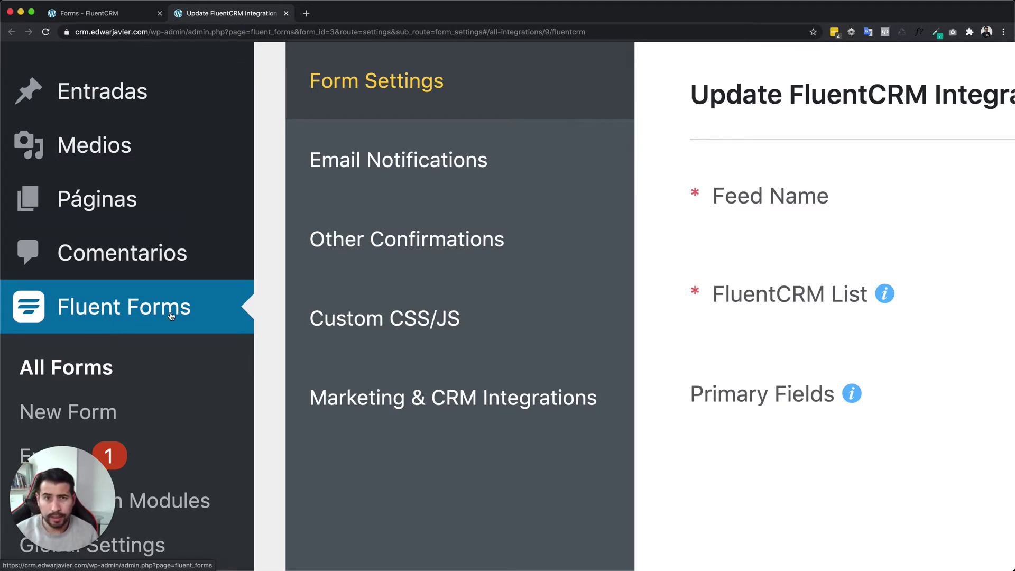
scroll(171, 315, "down", 3)
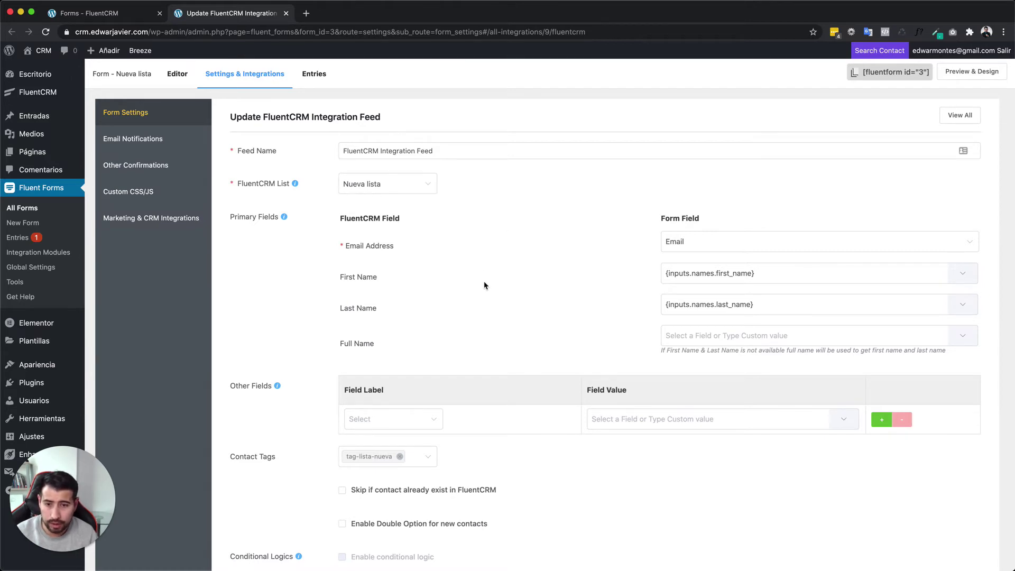
left_click(337, 242)
left_click_drag(339, 244, 778, 317)
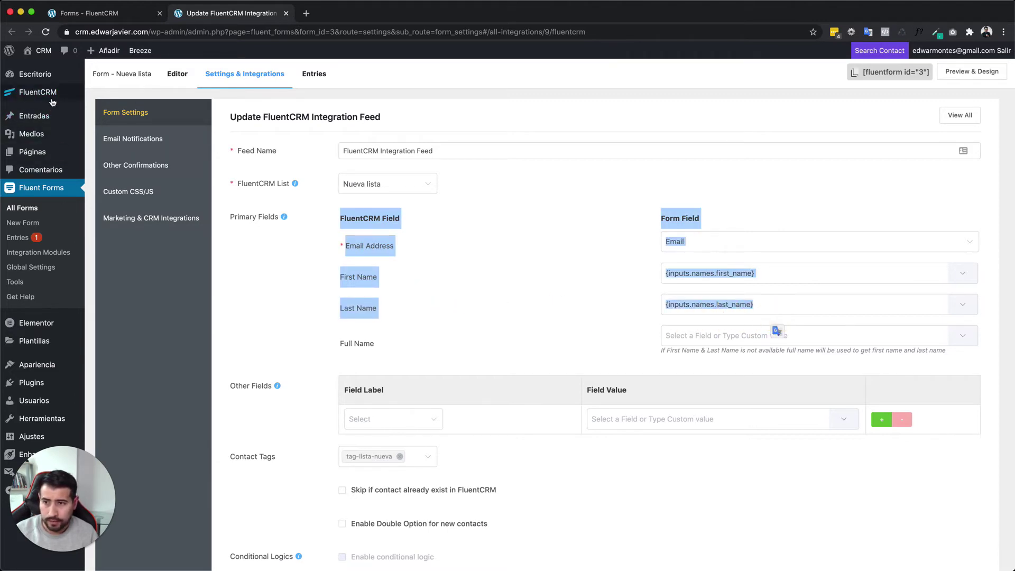
mouse_move(46, 95)
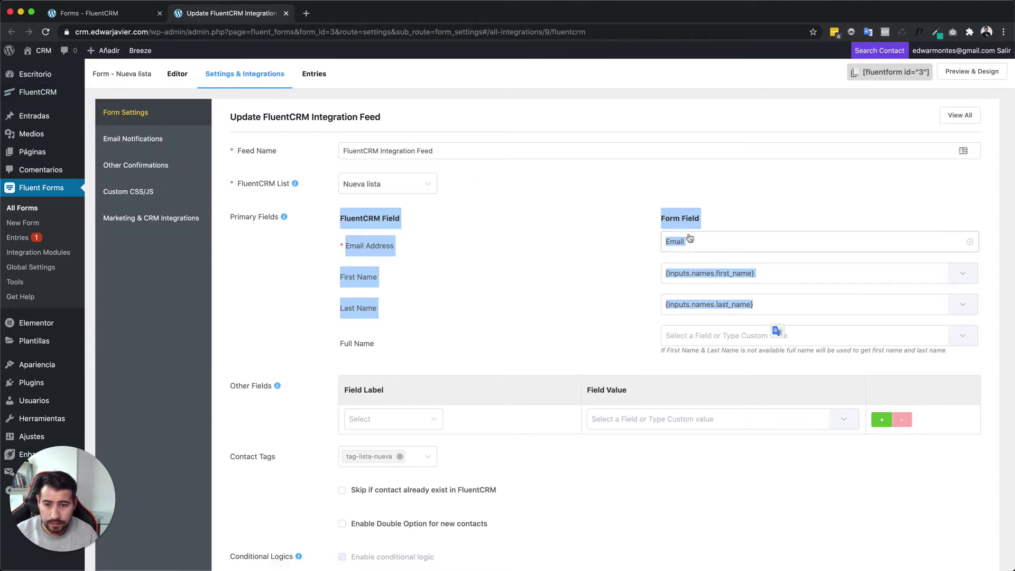
left_click(713, 212)
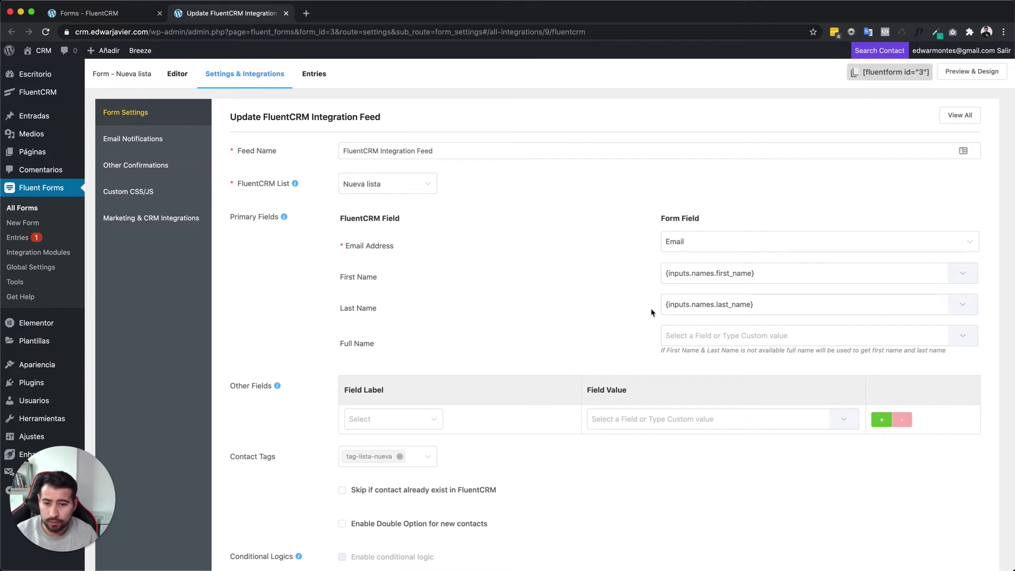
scroll(568, 320, "down", 3)
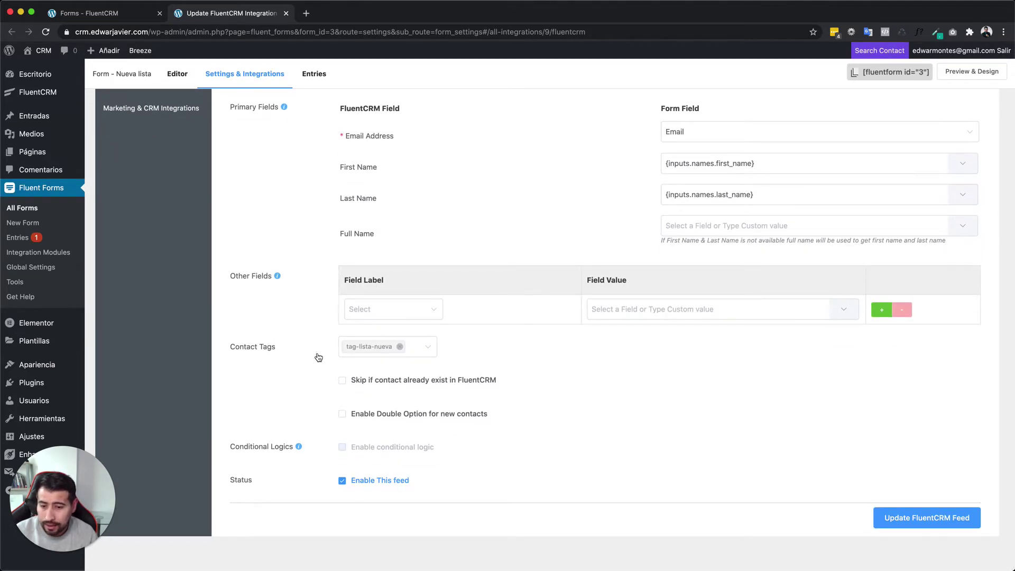
scroll(317, 351, "up", 3)
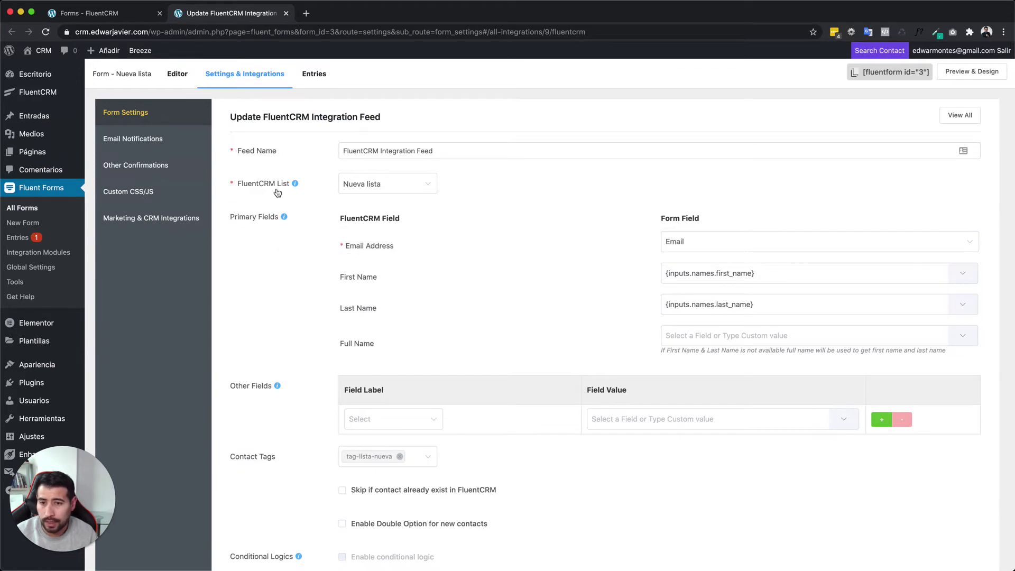
left_click(143, 149)
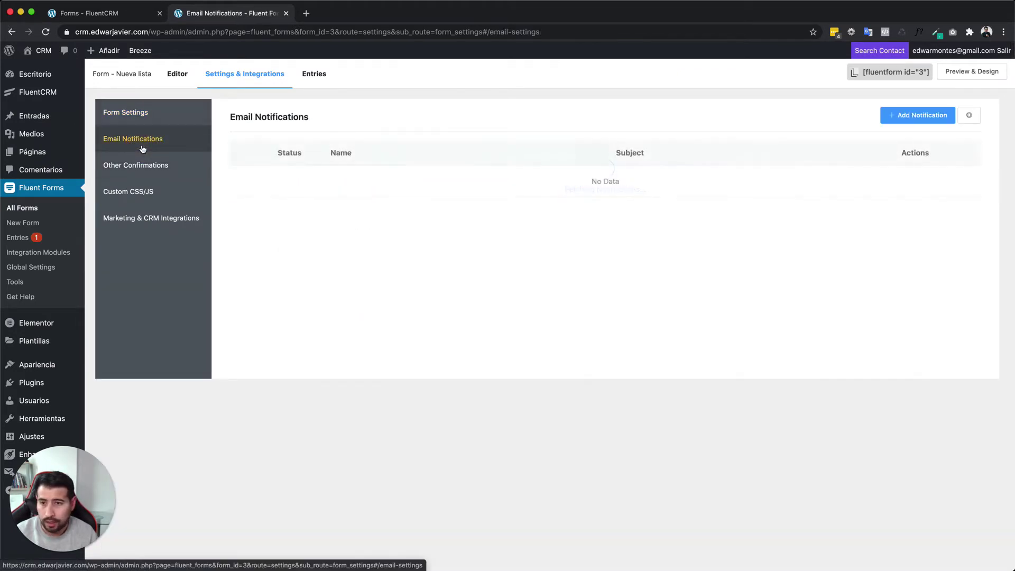
left_click(148, 177)
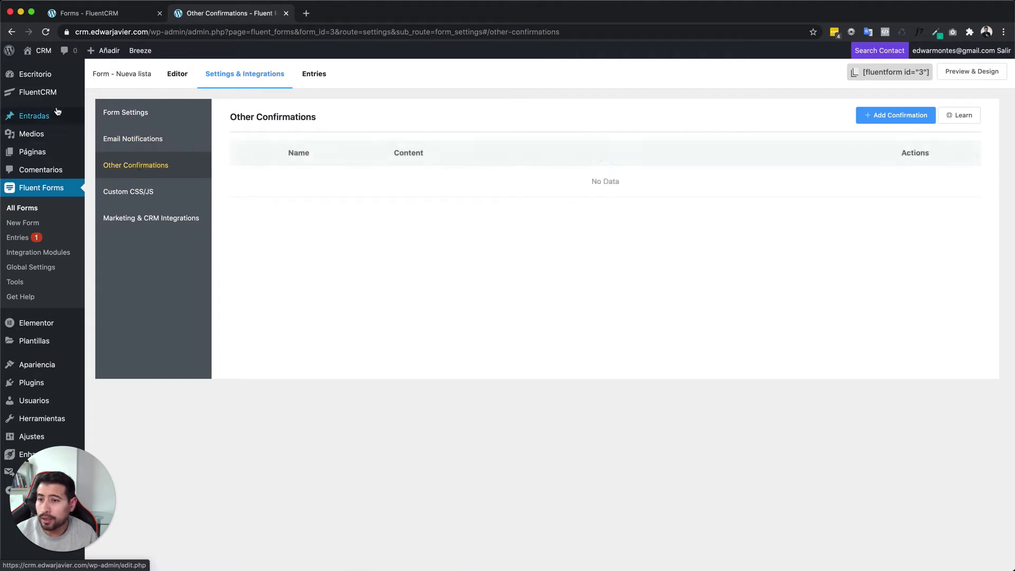
- Start a new FluentCRM automation funnel with the internal label "Auto - Lista Nueva"
mouse_move(50, 97)
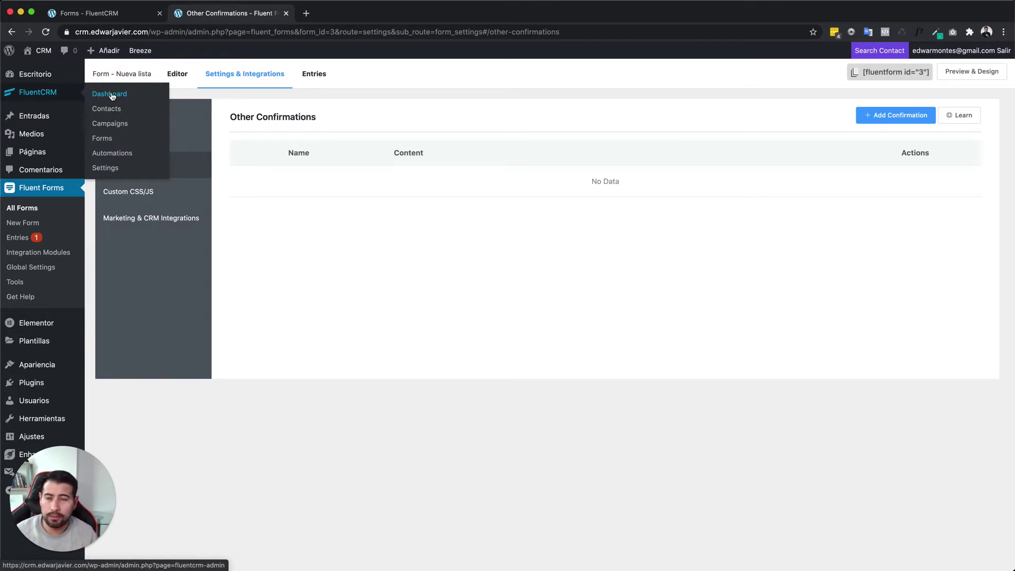
left_click(111, 153)
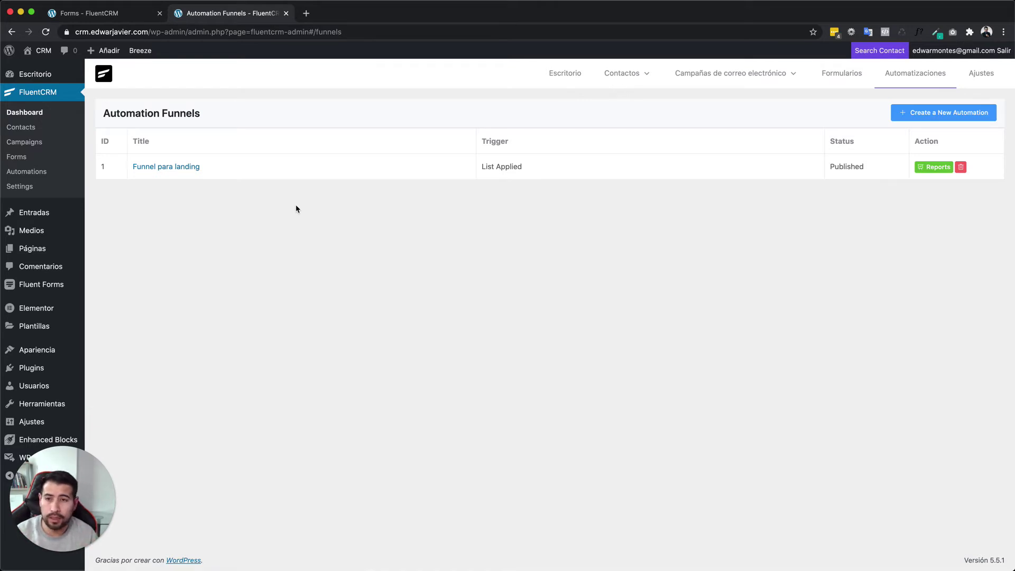
left_click(919, 116)
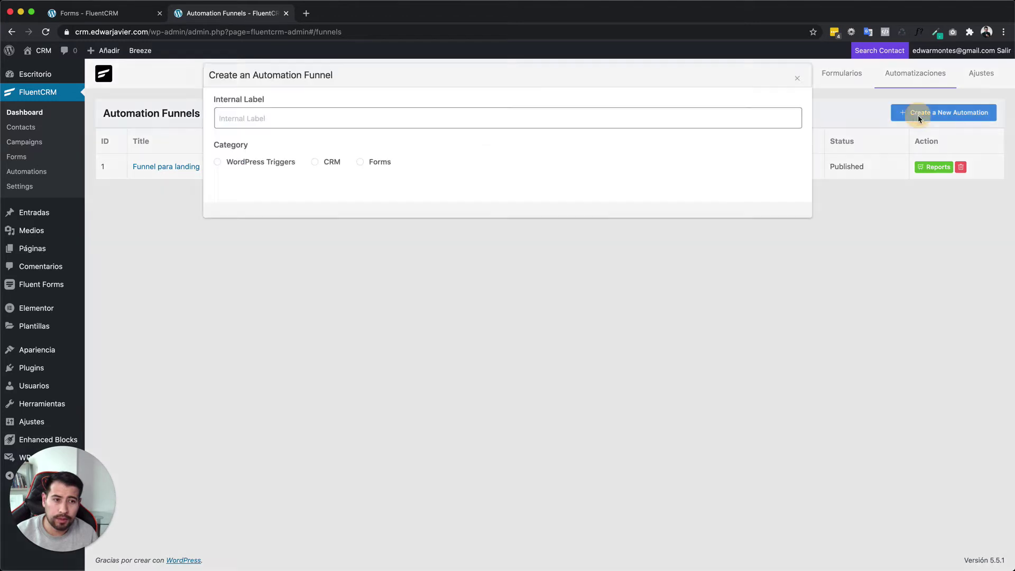
left_click(259, 115)
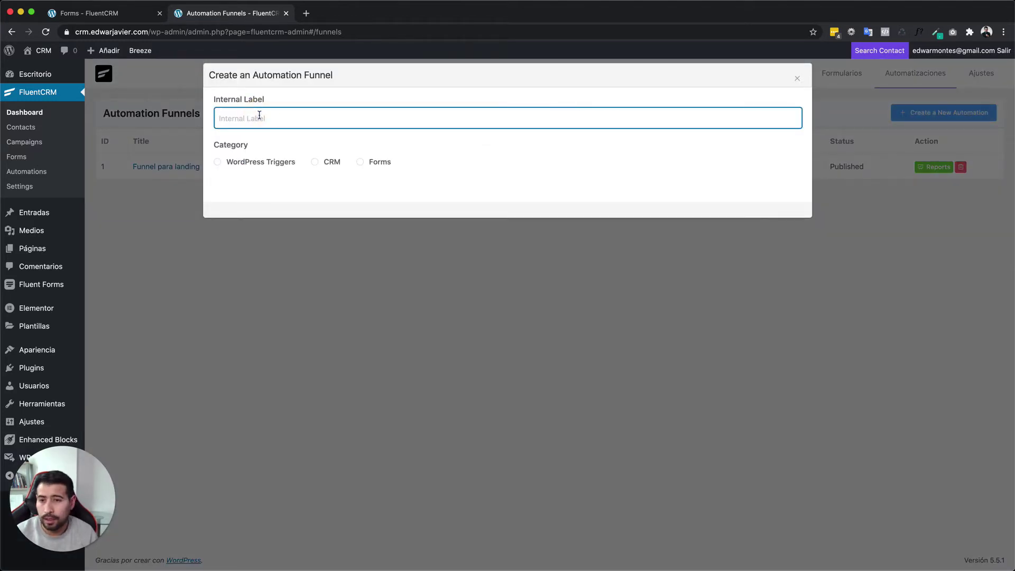
type("Autom")
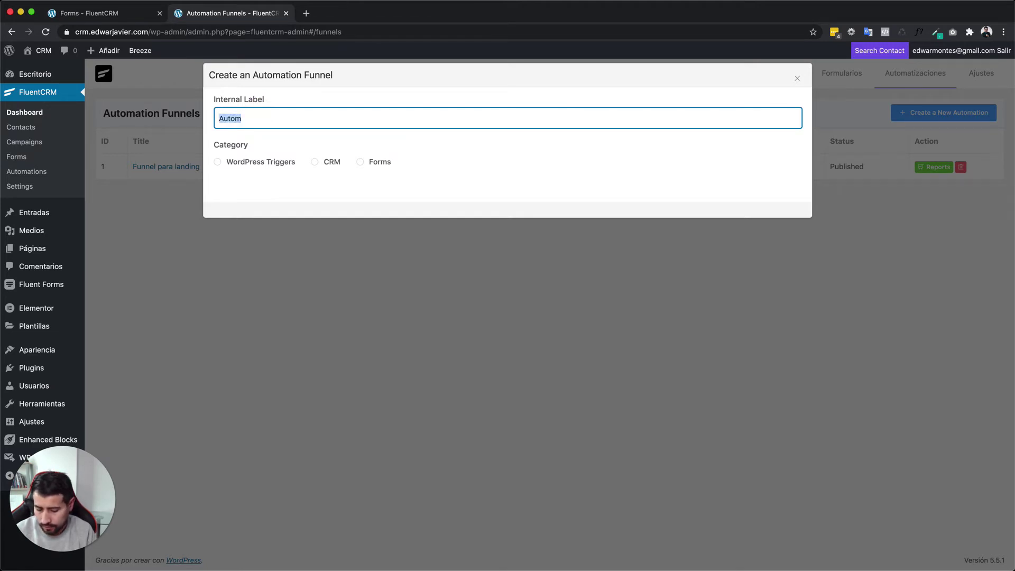
type("Auto - Lis")
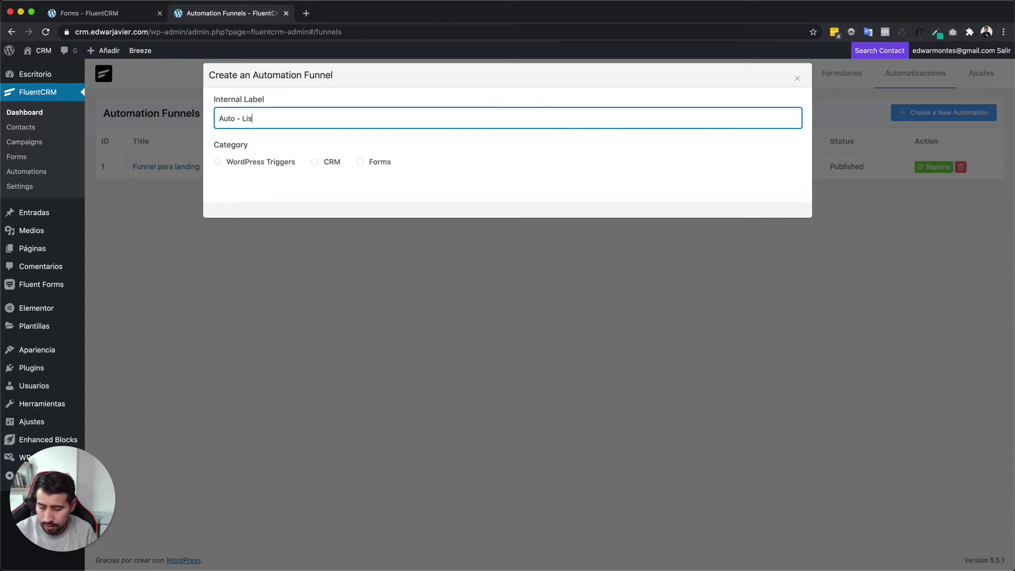
type("ta Nueva")
key("Tab")
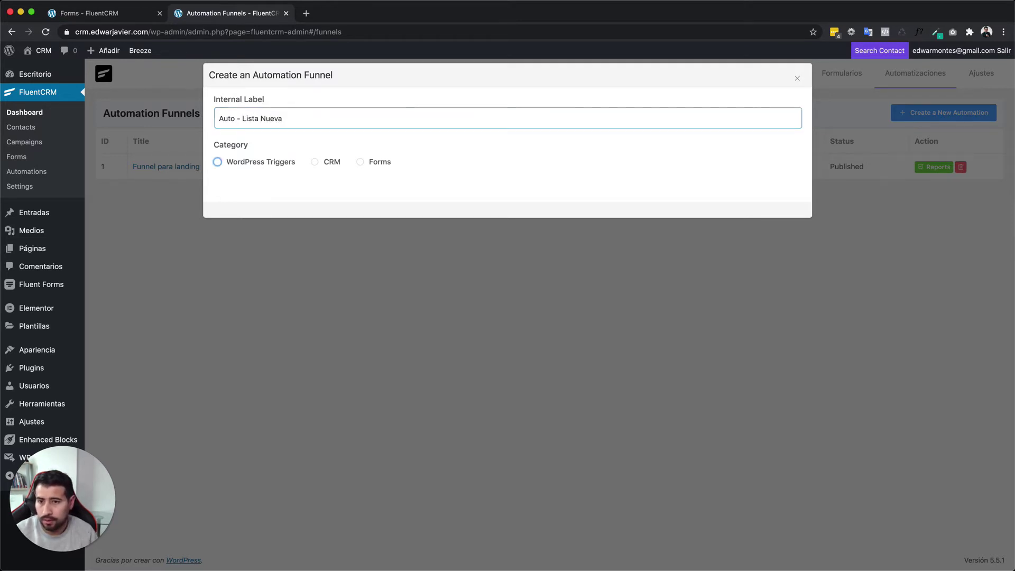
- Examine the triggers offered for the funnel in the WordPress Triggers, CRM and Forms categories
left_click(224, 168)
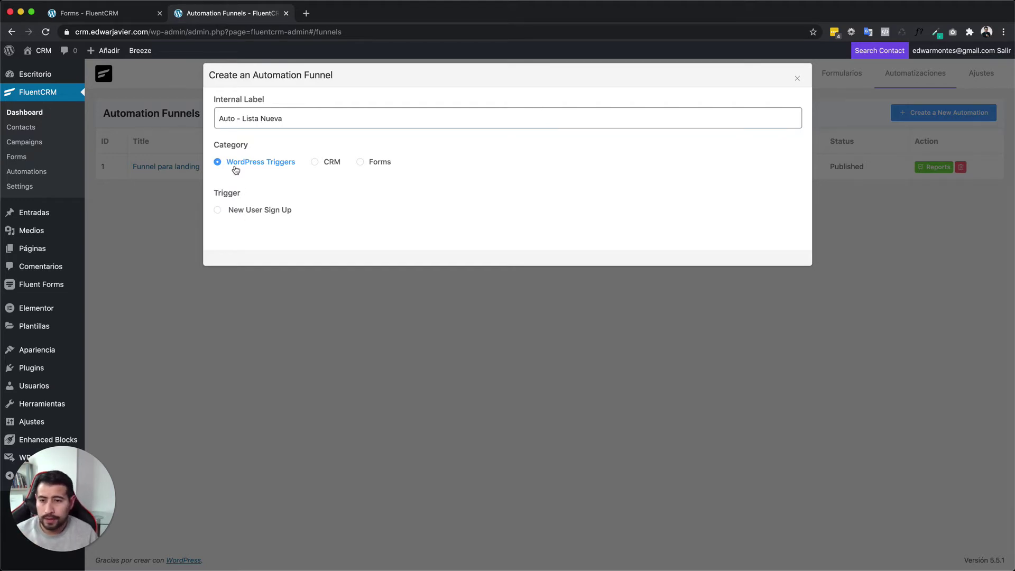
left_click(246, 213)
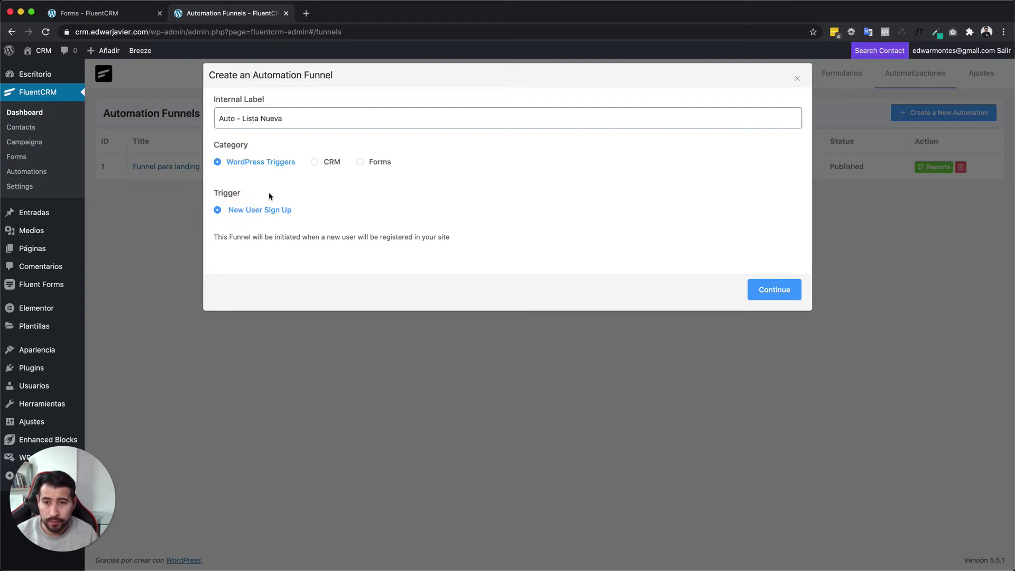
left_click(317, 162)
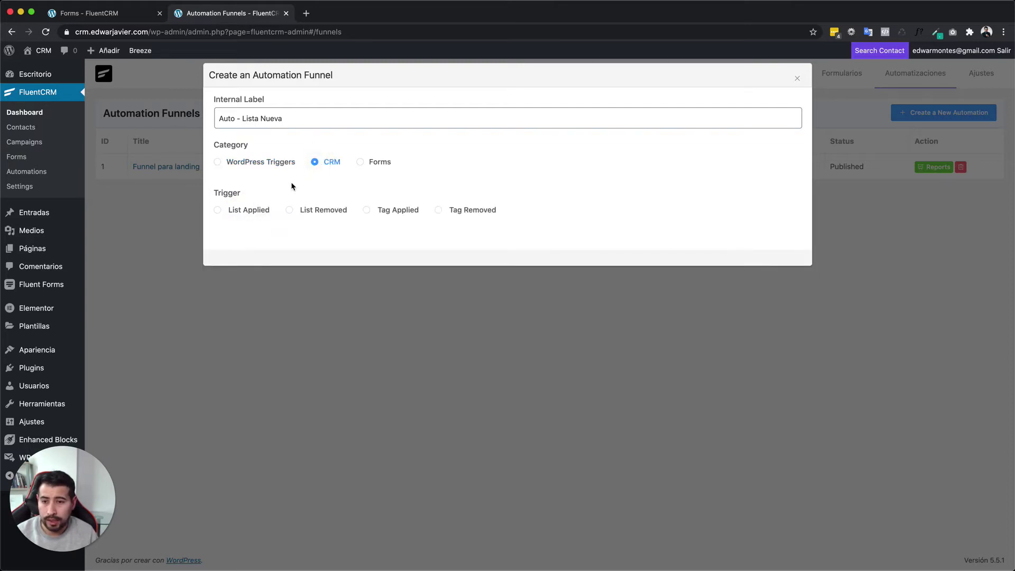
left_click(217, 211)
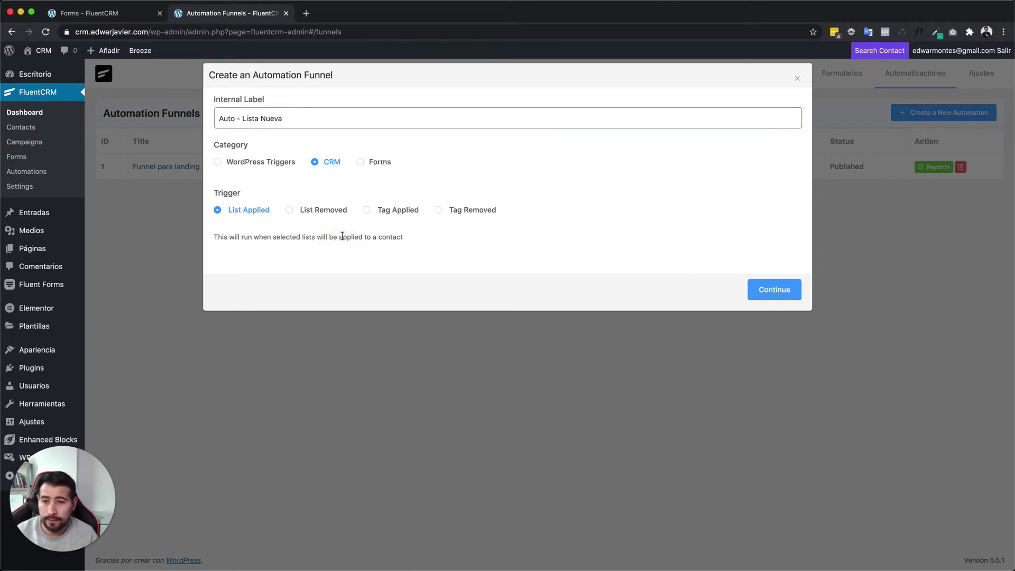
left_click(359, 163)
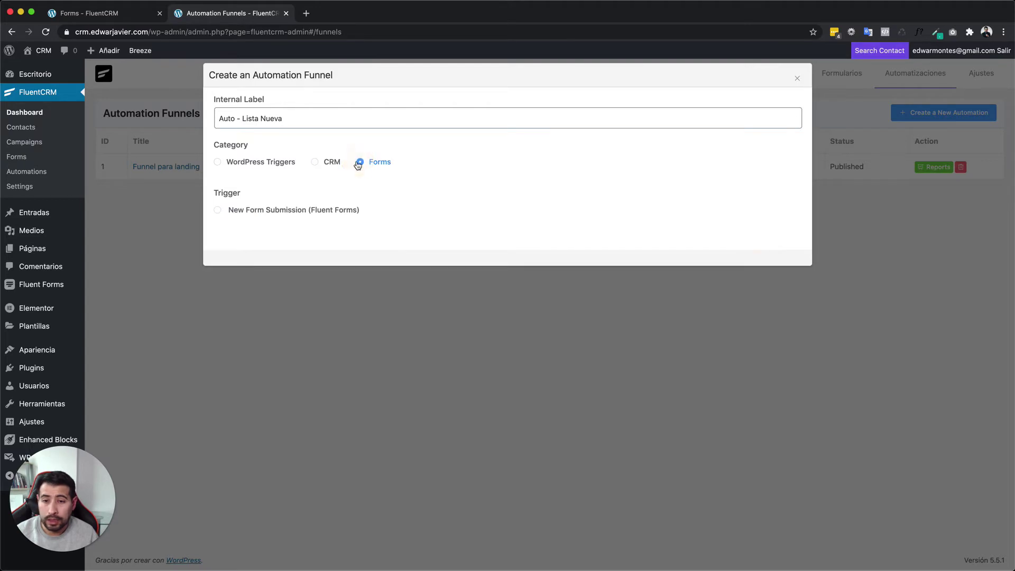
left_click(217, 210)
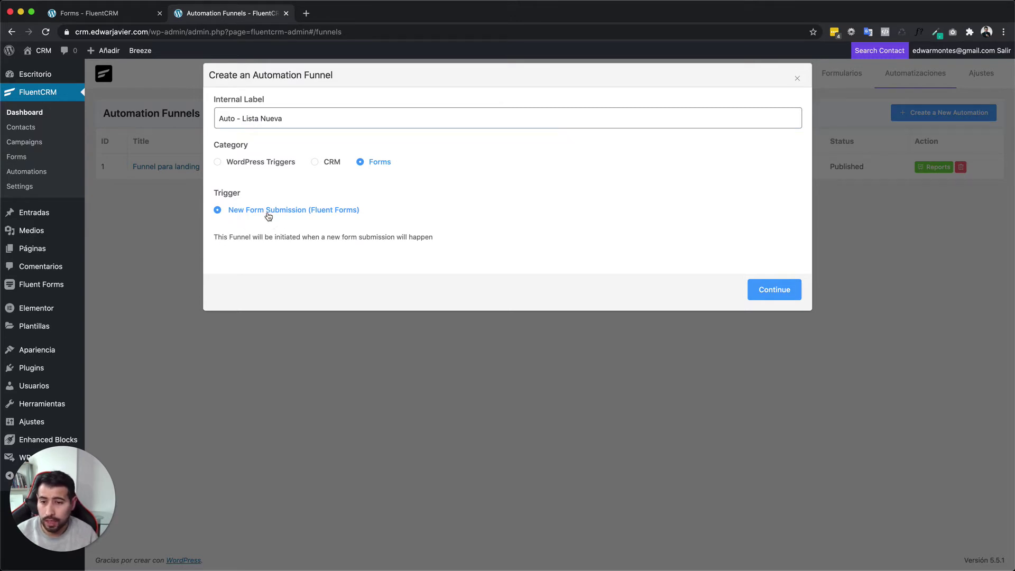
- Choose the CRM category with the List Applied trigger and create the funnel
left_click(316, 163)
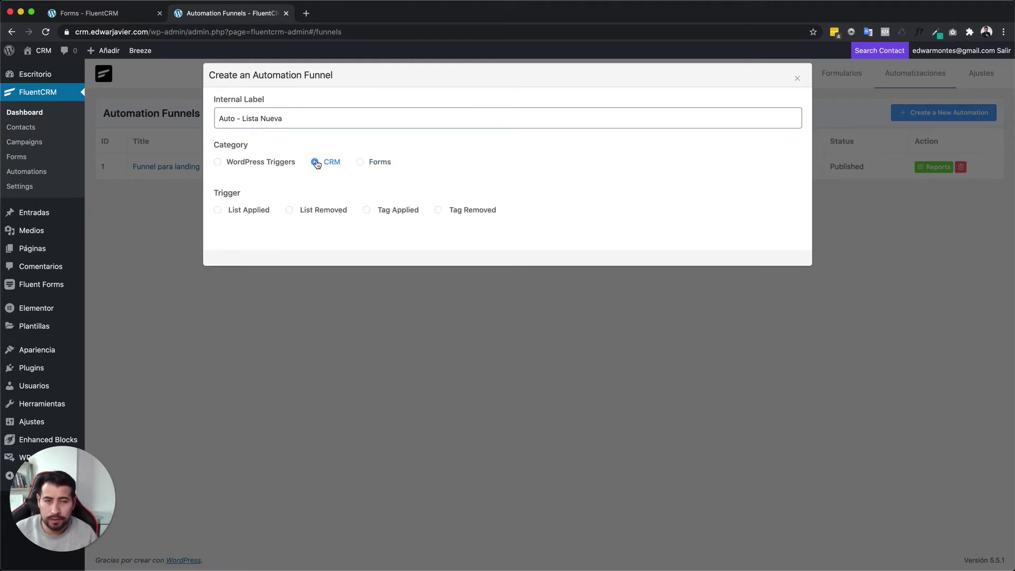
left_click(249, 216)
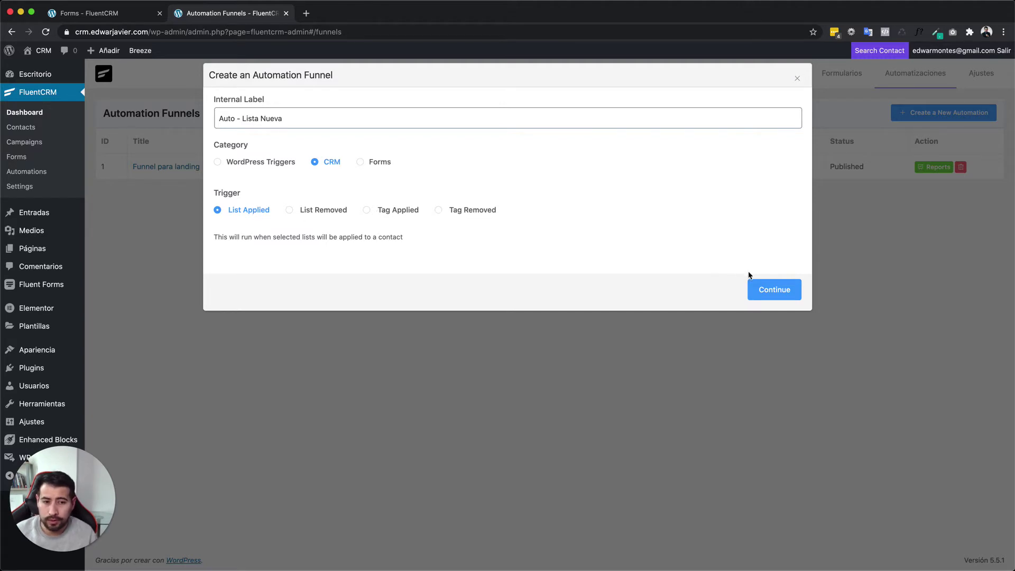
left_click(762, 285)
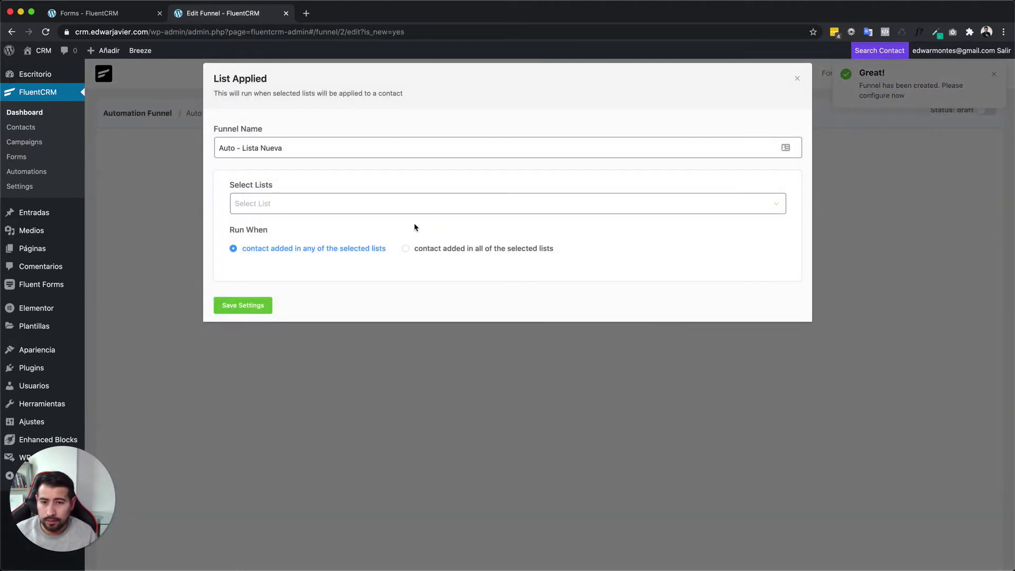
- Set the trigger's list to "Nueva lista", keep it running for contacts added in any of the selected lists, and save the settings
left_click(323, 201)
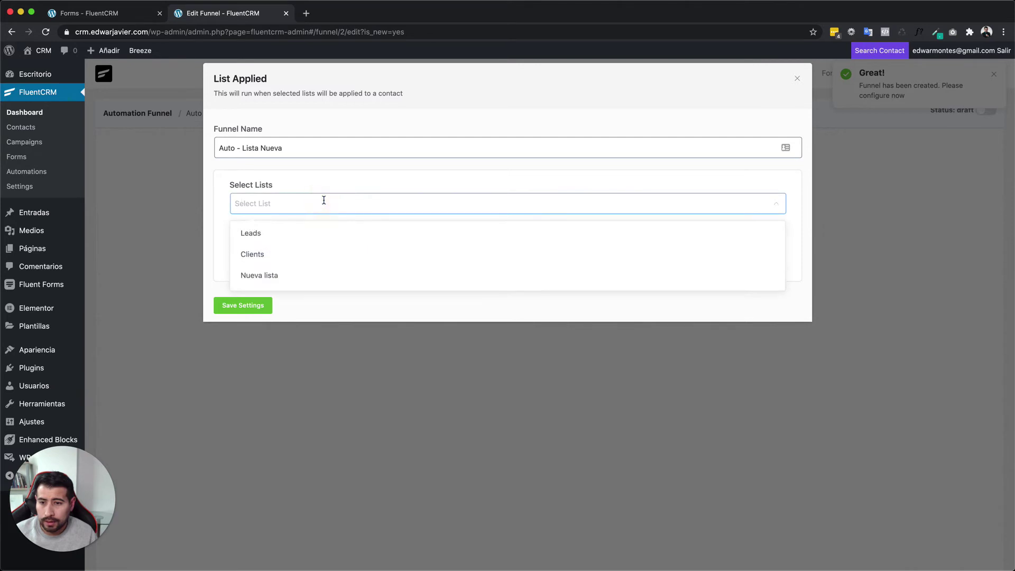
left_click(281, 275)
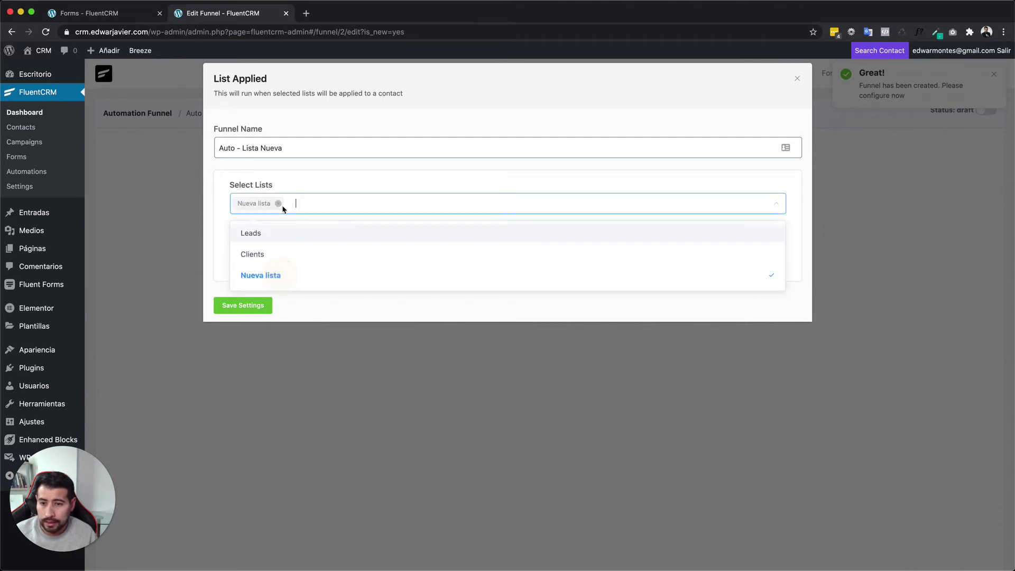
left_click(221, 201)
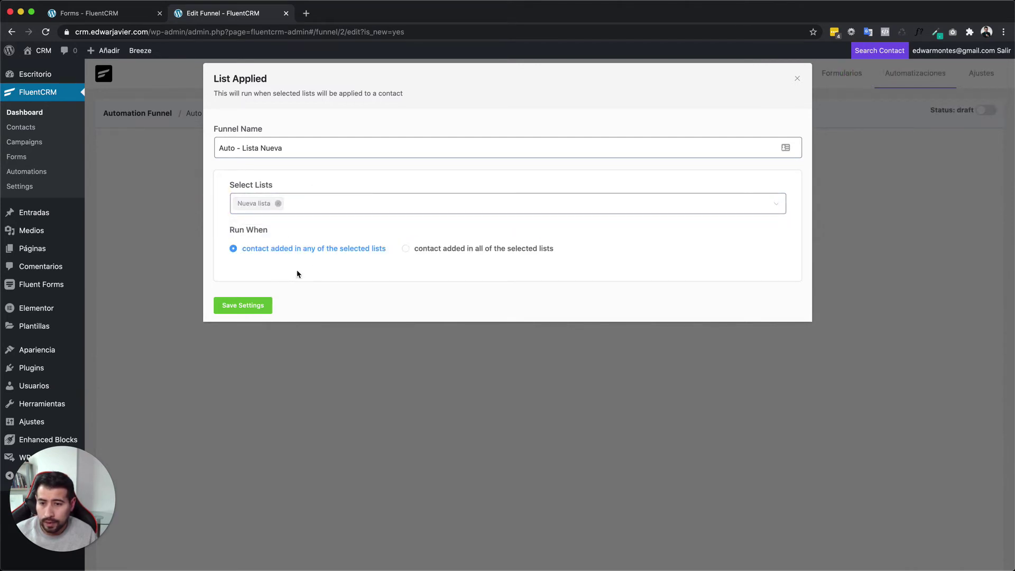
scroll(284, 255, "up", 5)
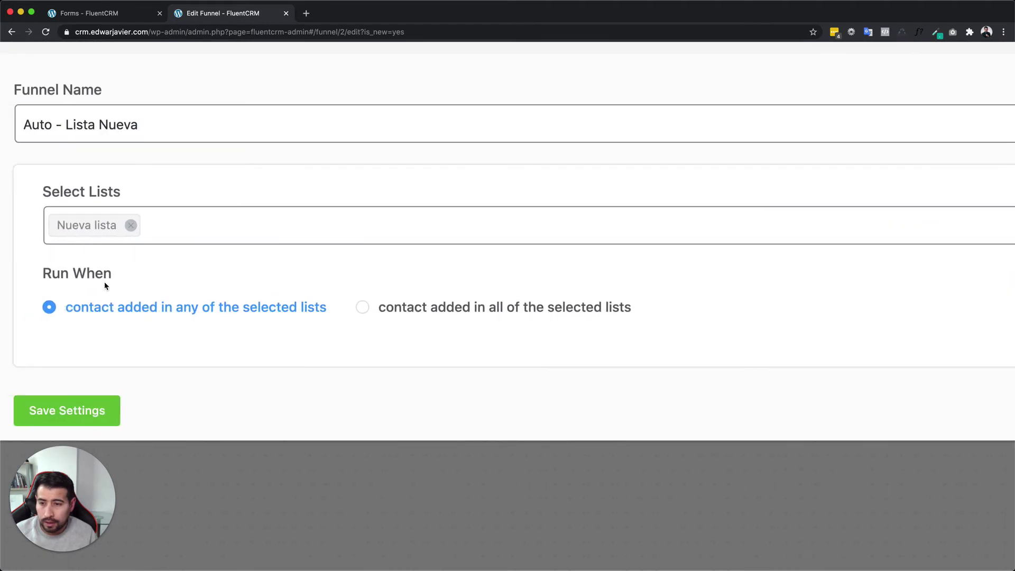
scroll(105, 286, "right", 1)
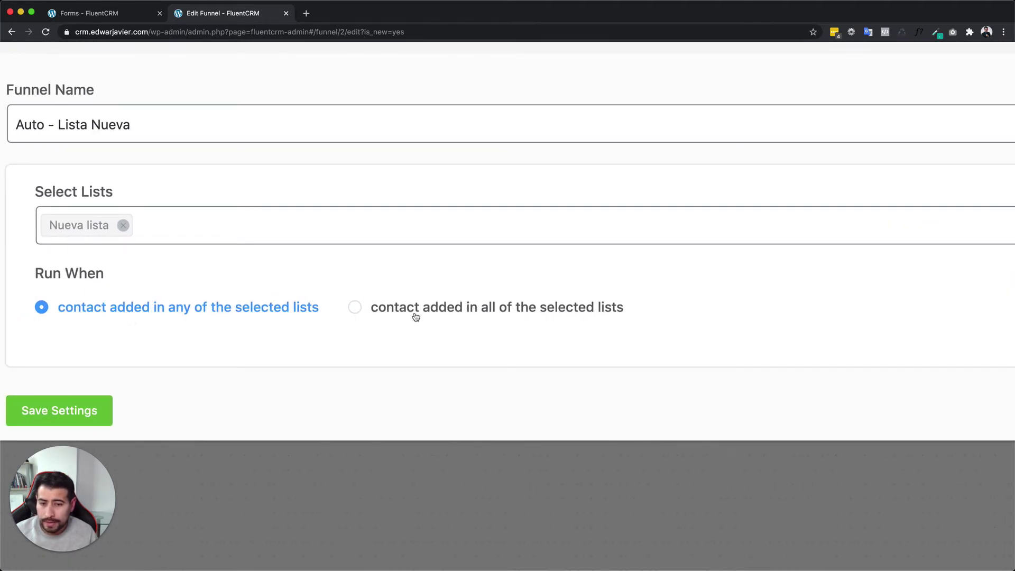
scroll(316, 309, "down", 5, "ctrl")
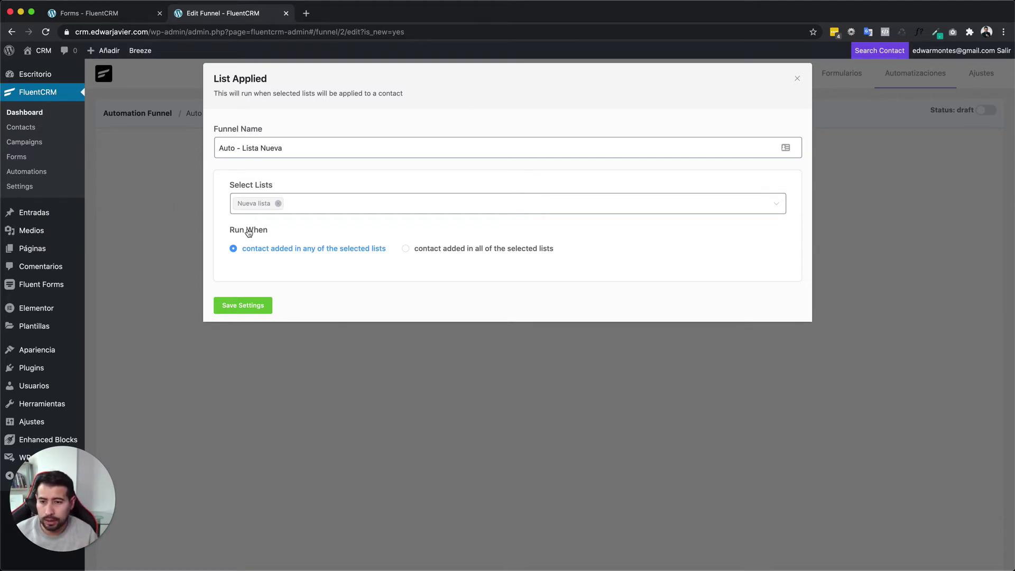
left_click(256, 308)
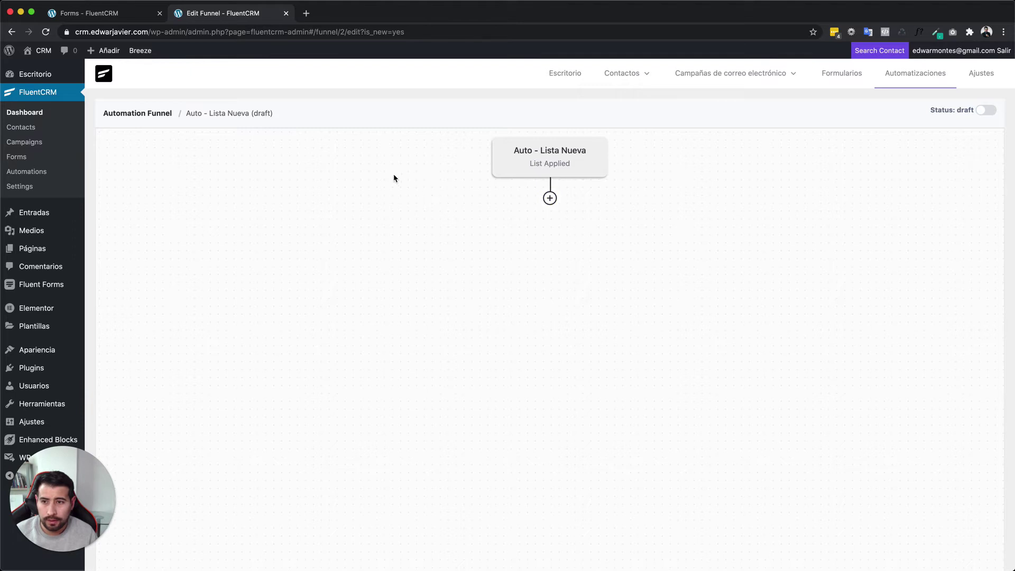
- Add a Send Custom Email action under the List Applied trigger and set its internal label to "Email 1"
left_click(550, 198)
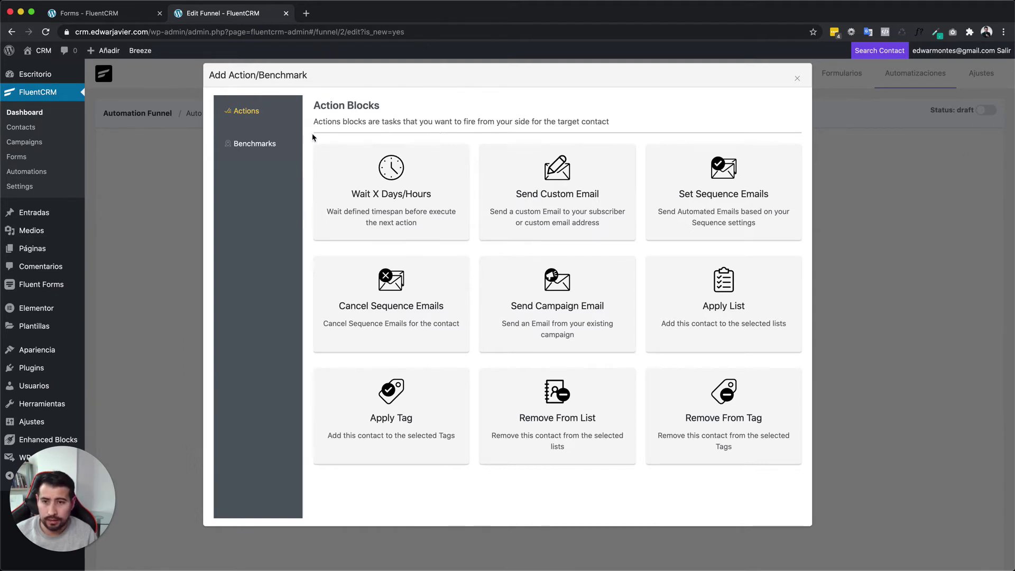
left_click(245, 141)
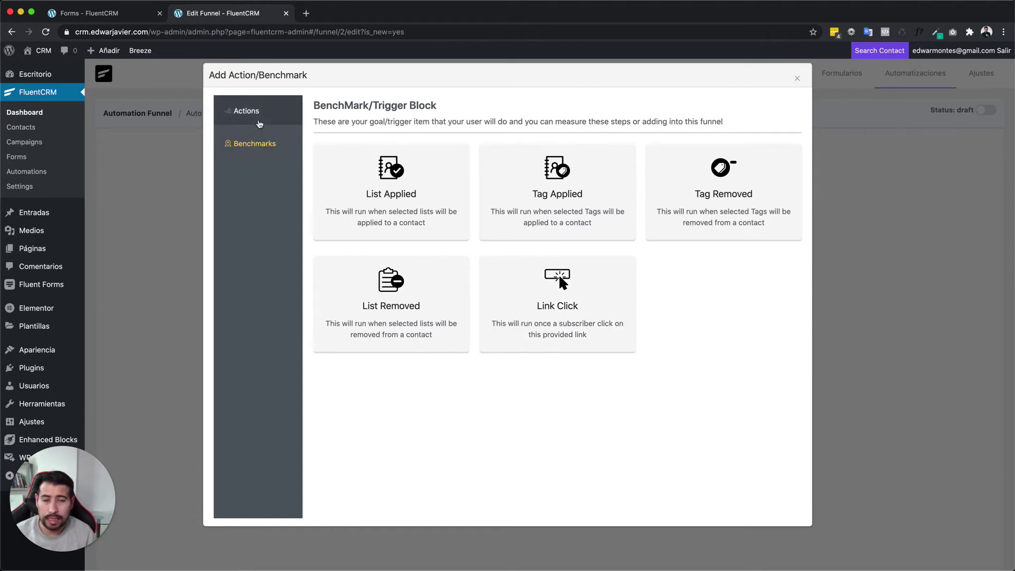
left_click(259, 123)
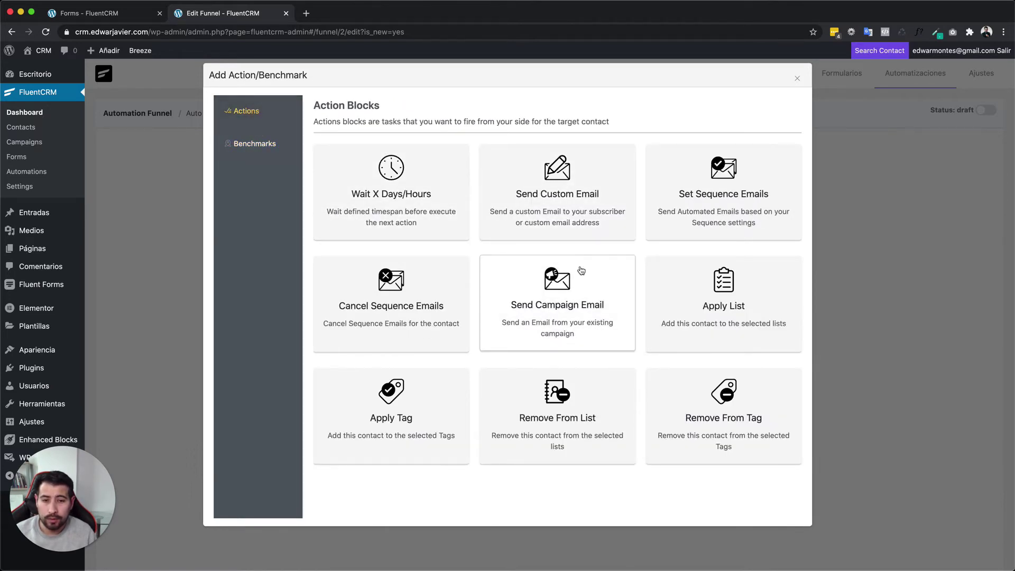
left_click(558, 203)
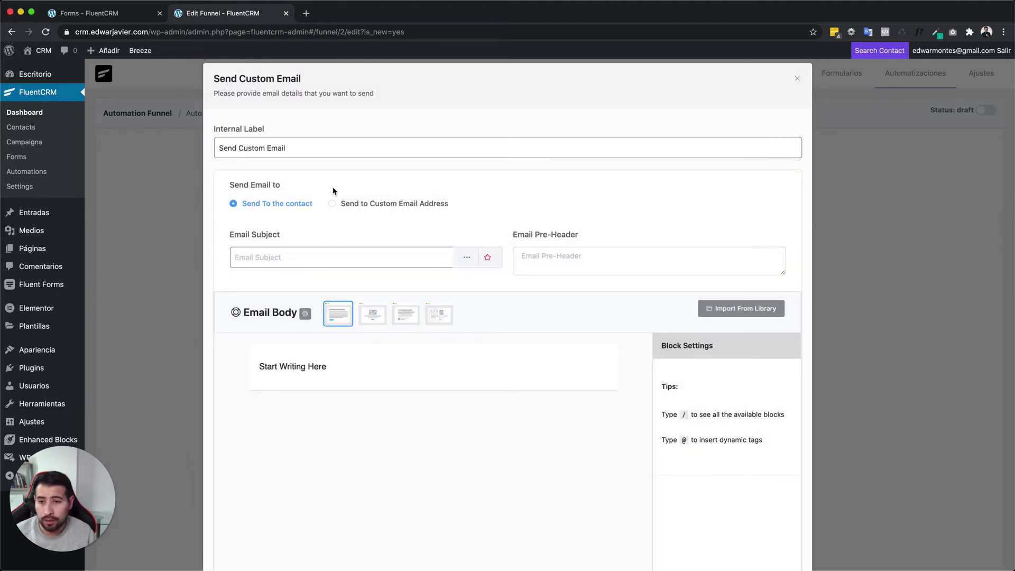
triple_click(292, 146)
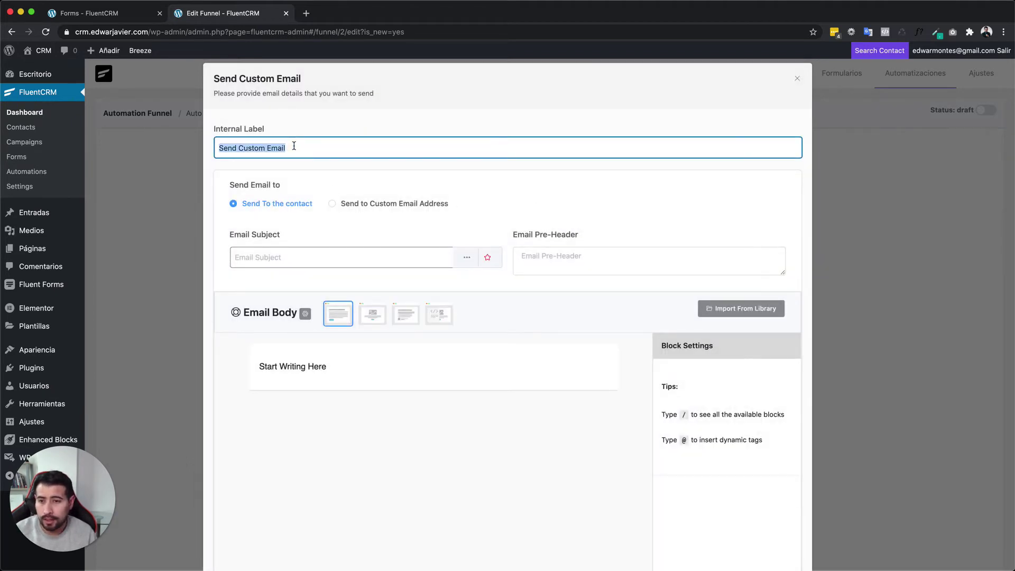
type("Email 1")
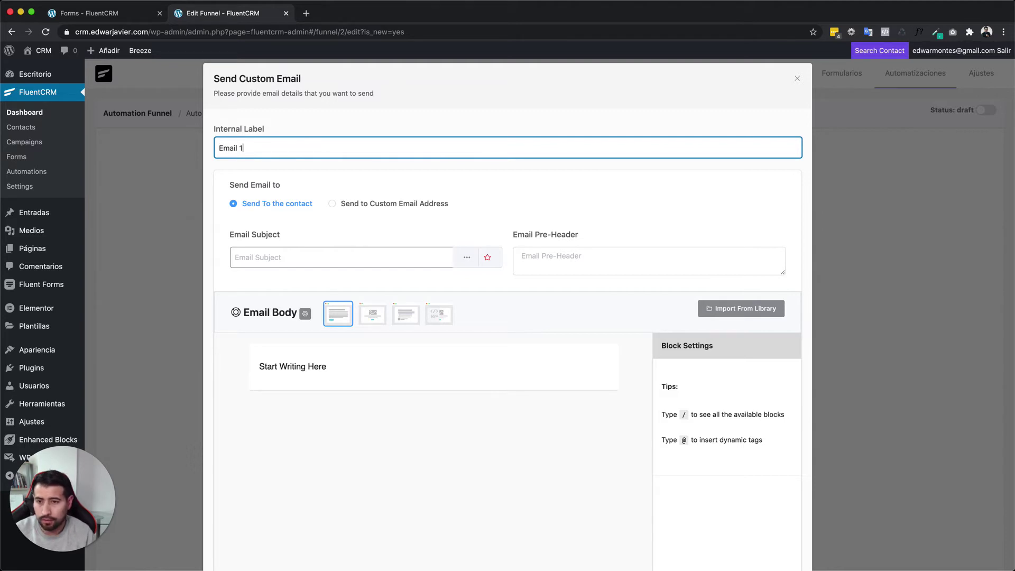
key("Tab")
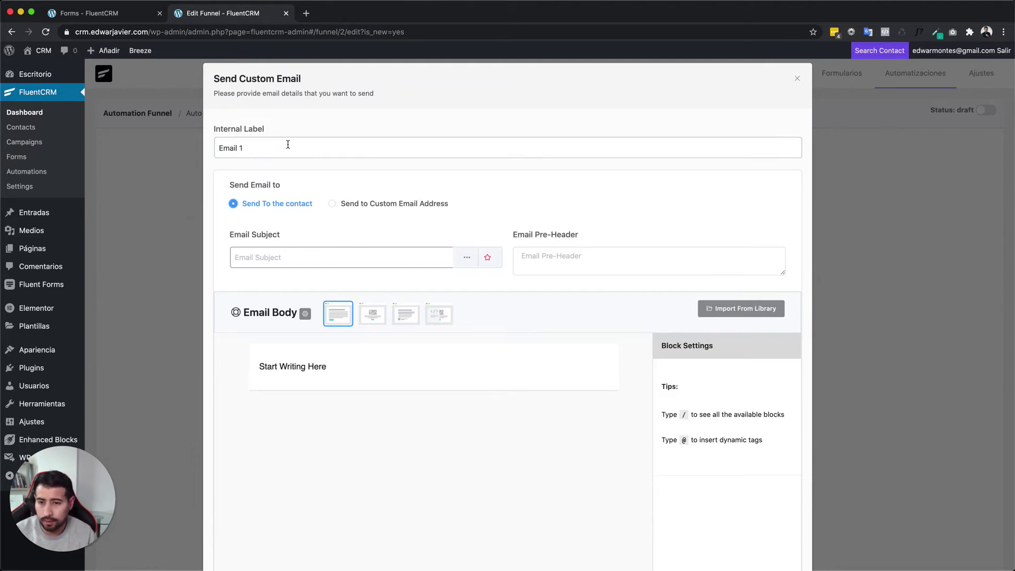
left_click(255, 150)
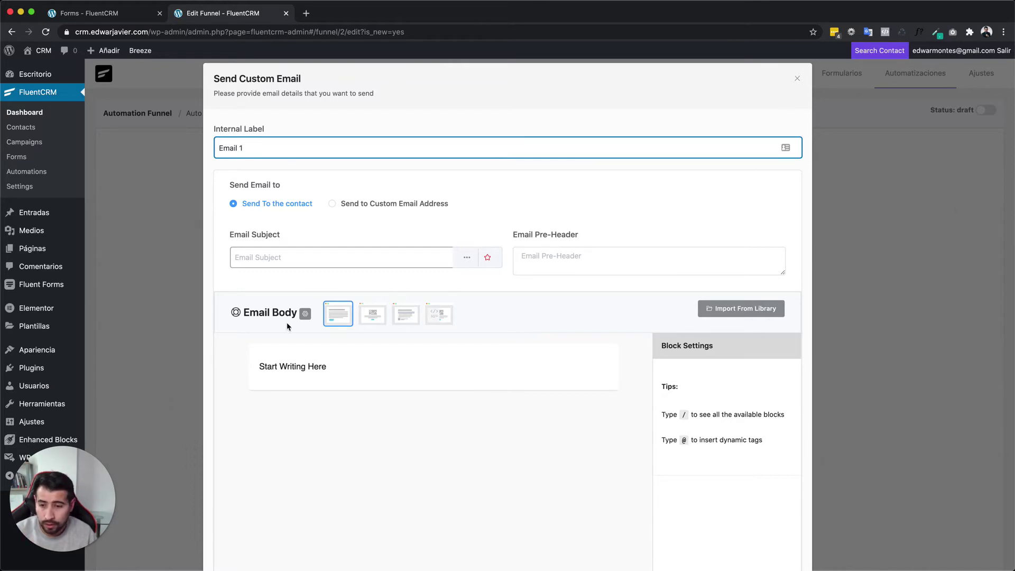
- Set the email subject to "Gracias por registrarte"
left_click(263, 256)
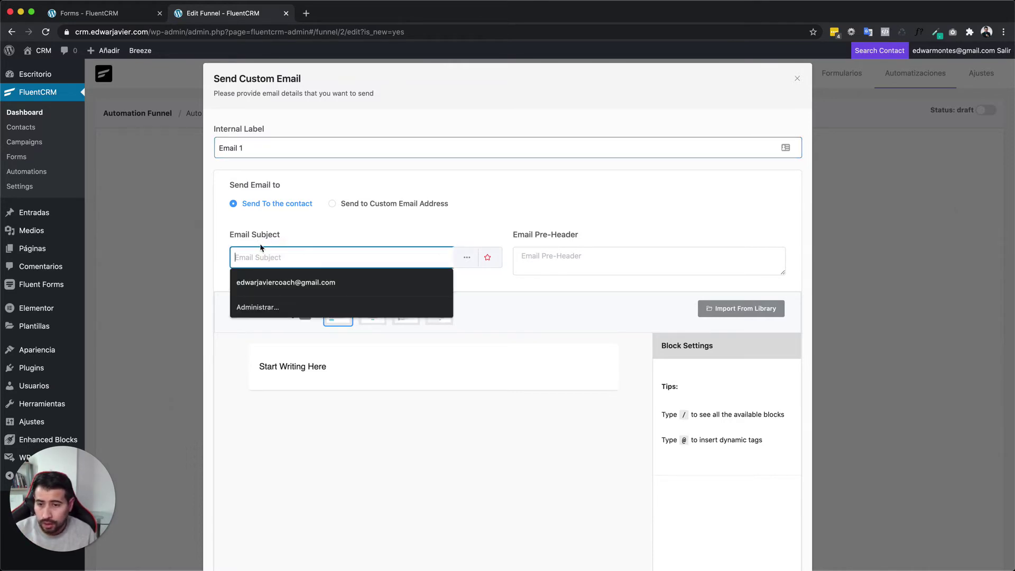
left_click(319, 225)
left_click(267, 254)
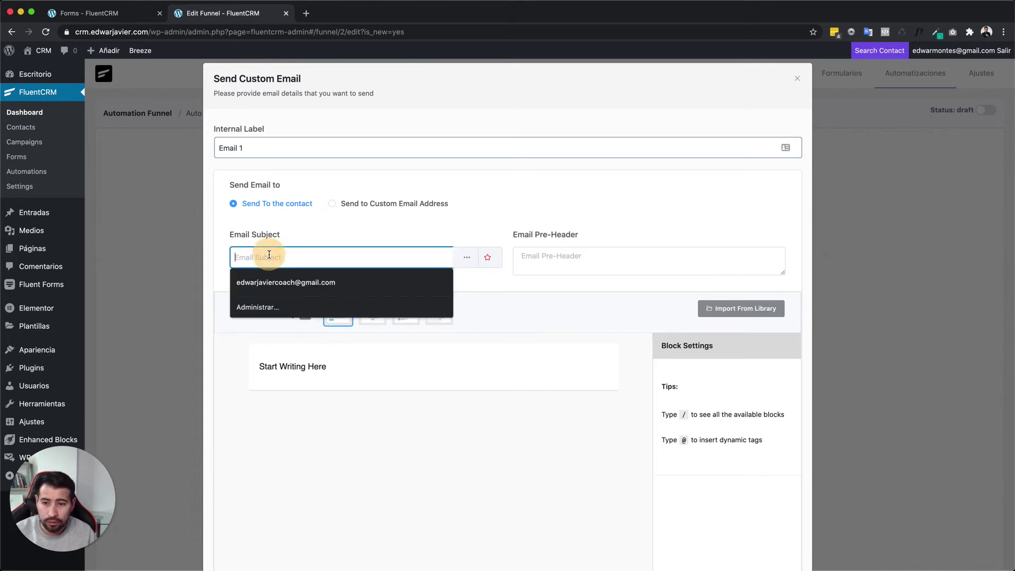
type("Grac")
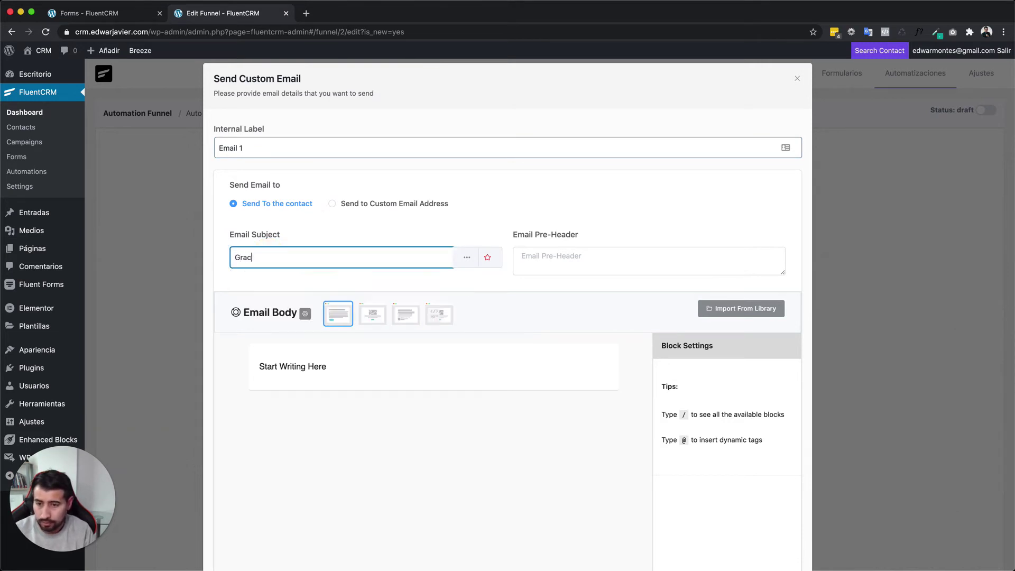
type("ias por registrarte")
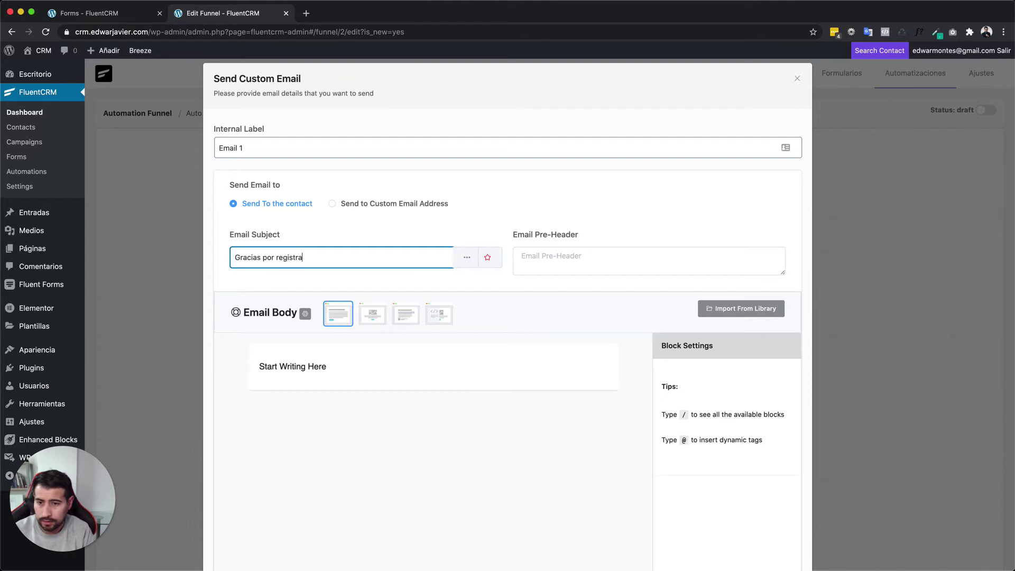
left_click(578, 262)
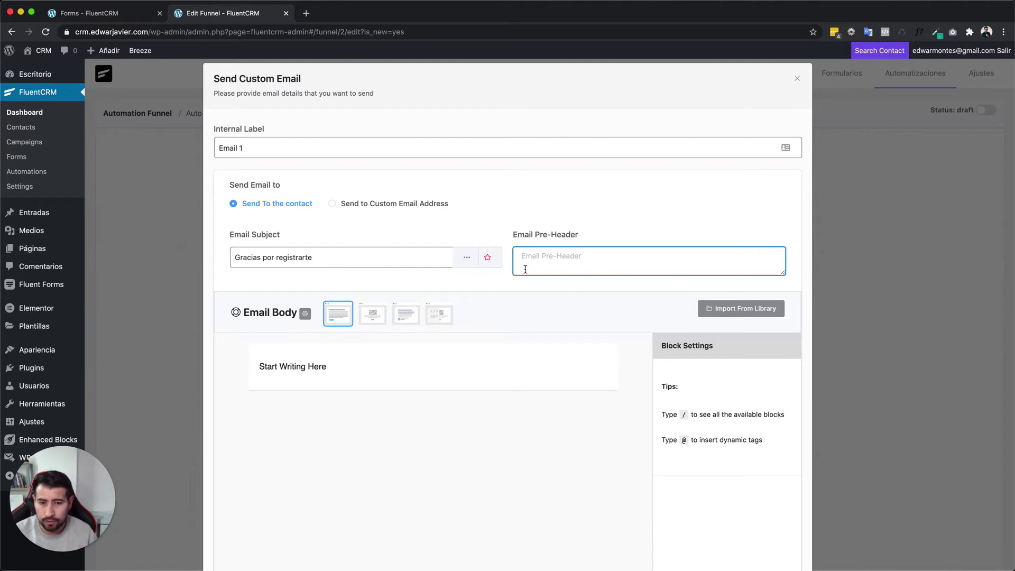
- Replace the placeholder text in the email body with "Hola" followed by the contact's First Name dynamic tag
scroll(530, 291, "down", 1)
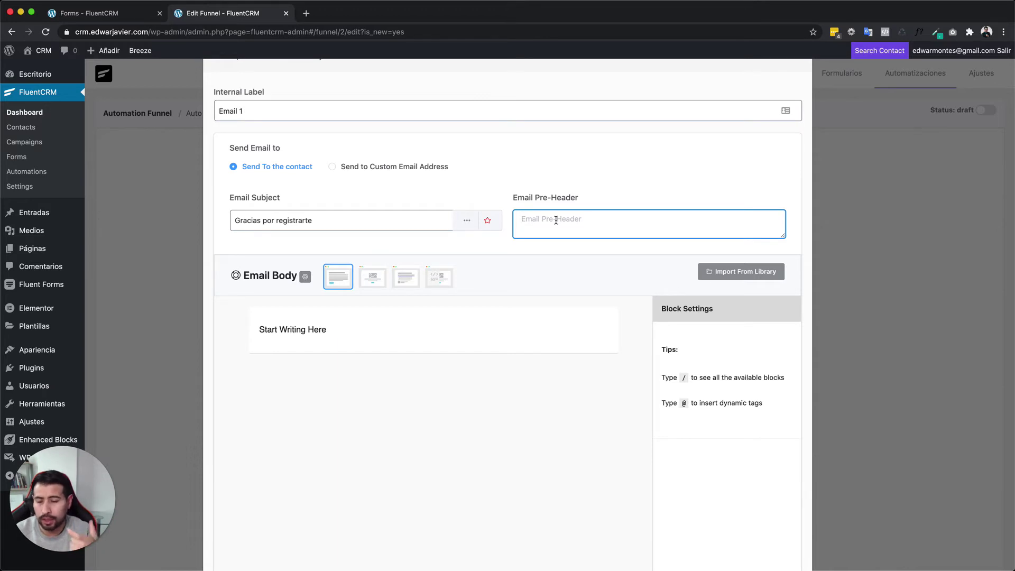
left_click(324, 328)
left_click(373, 334)
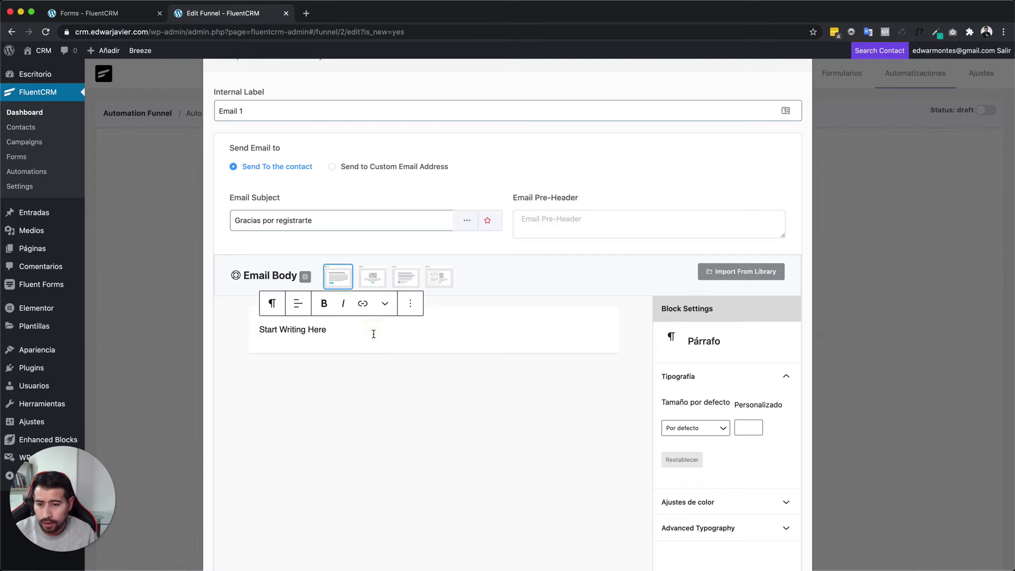
key("super+a")
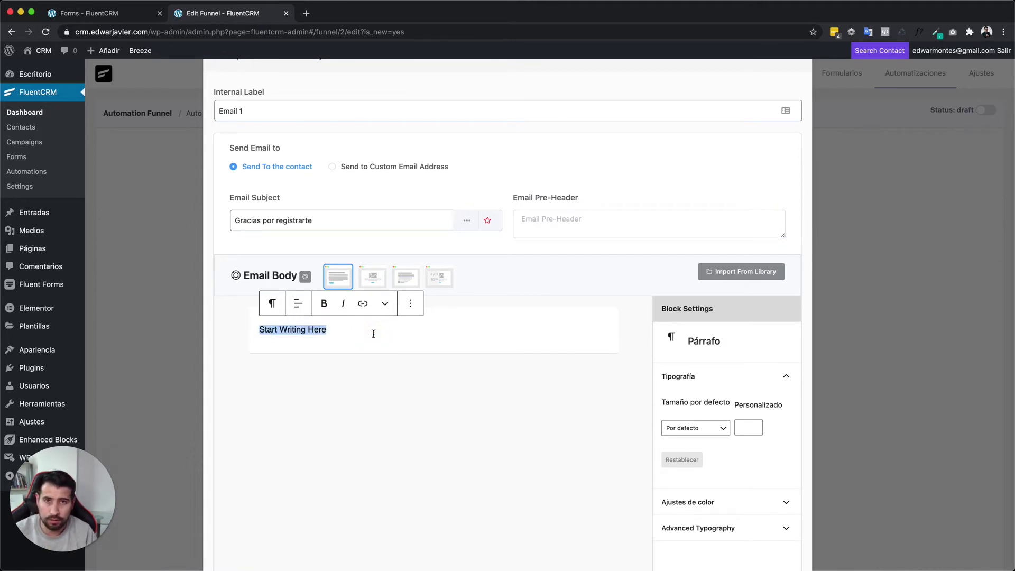
type("Hola ")
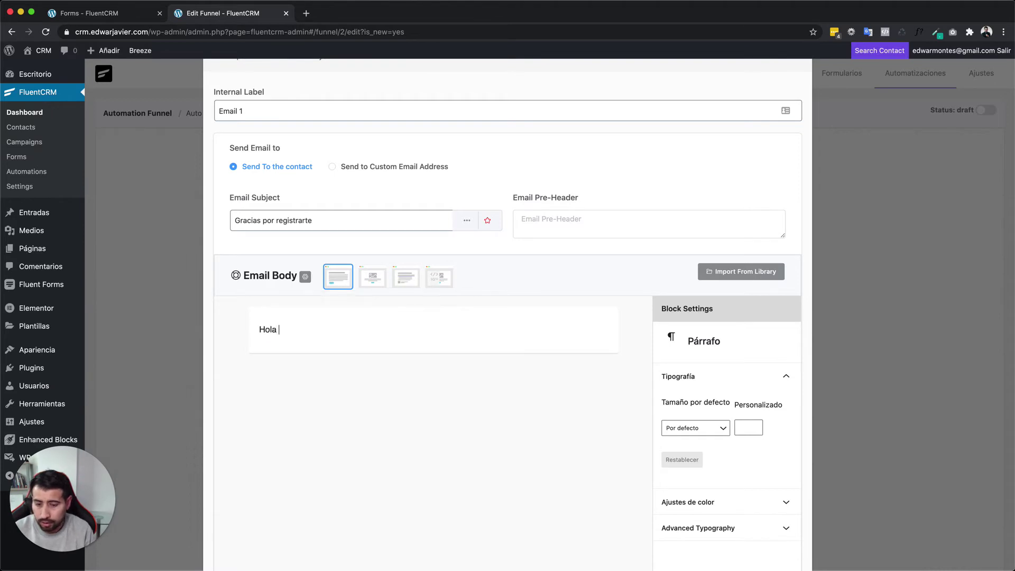
type("@")
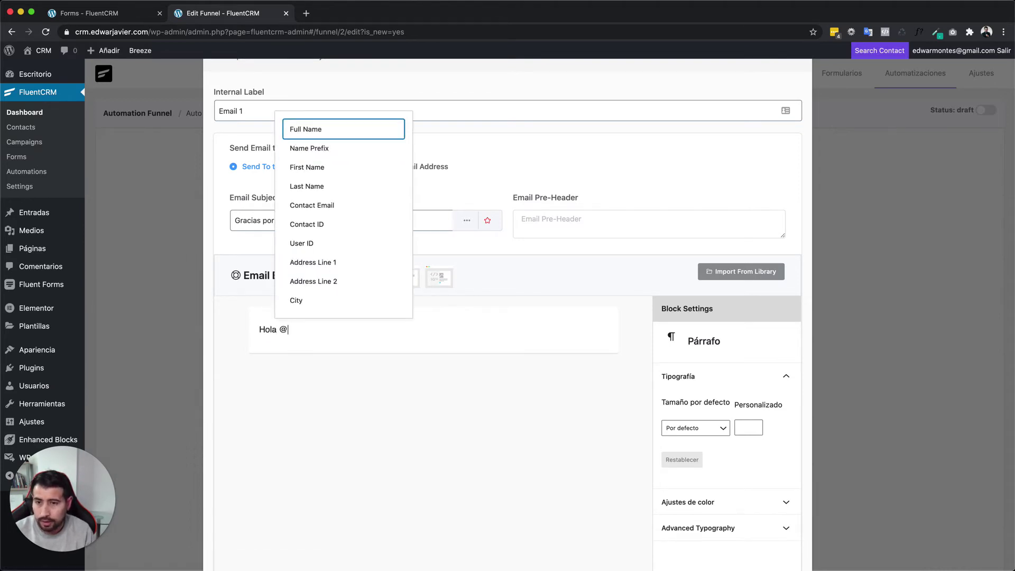
key("Down")
key("Down")
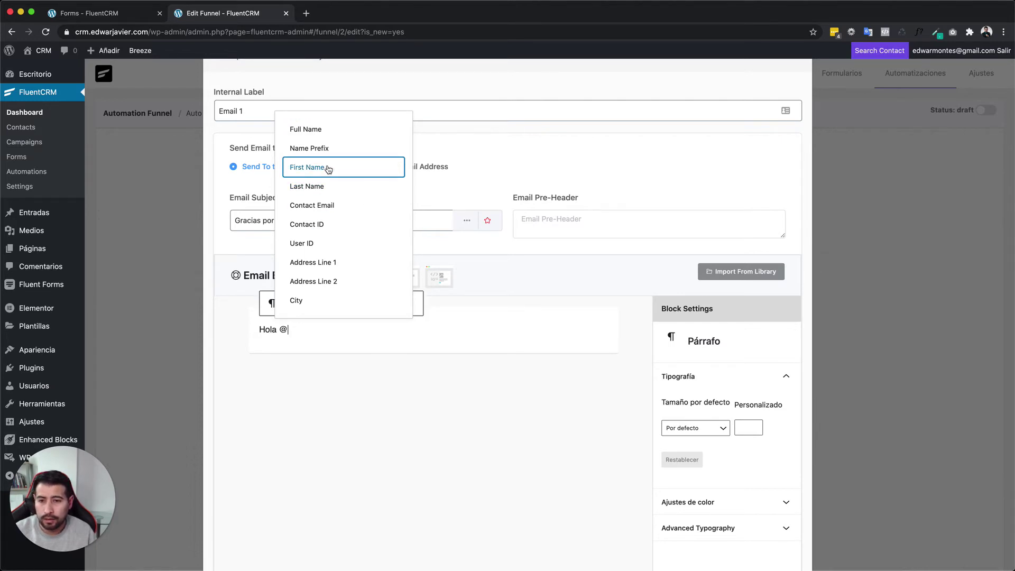
scroll(332, 221, "down", 2)
scroll(334, 225, "up", 2)
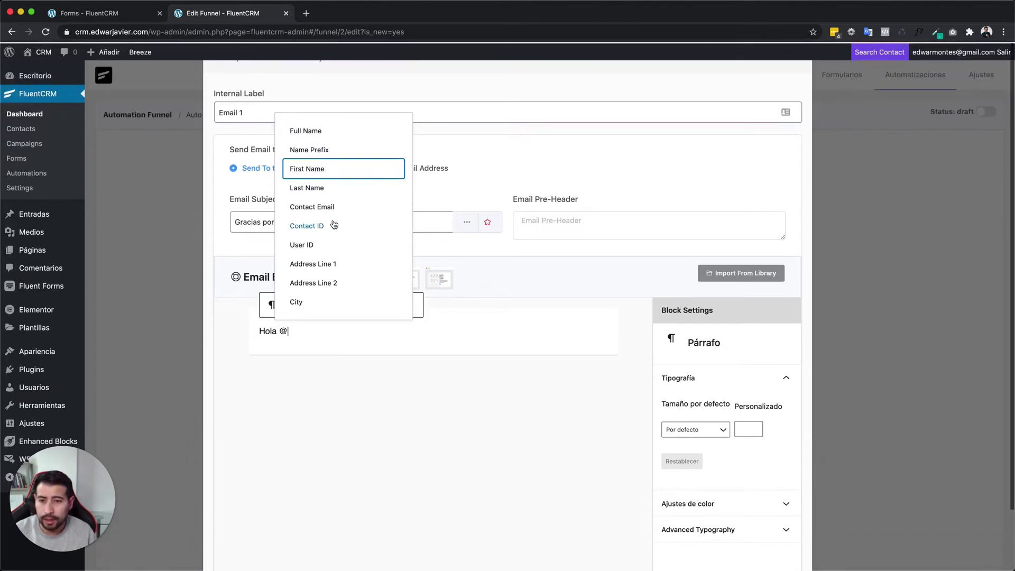
left_click(321, 168)
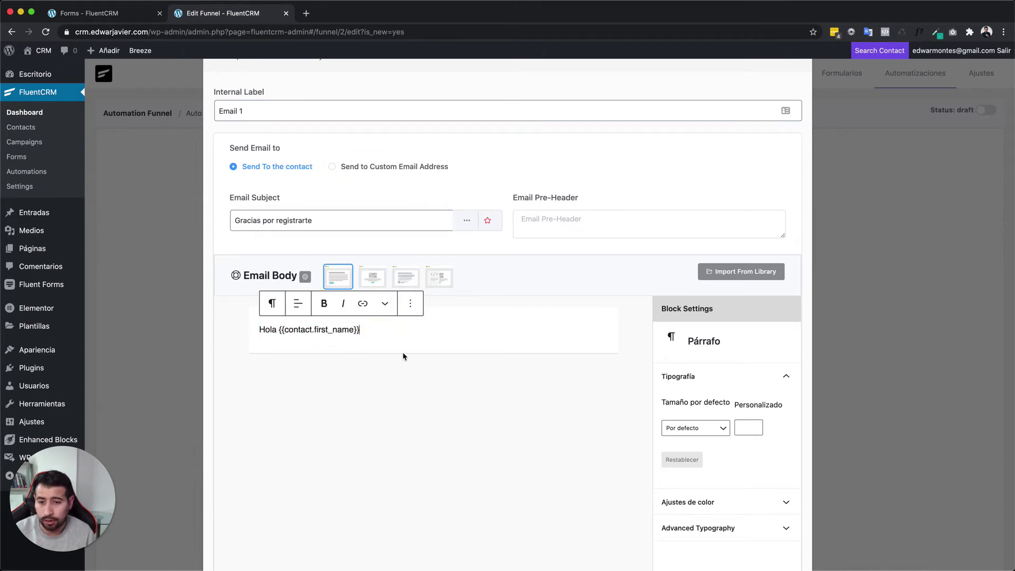
- Add a second paragraph reading "Gracias por registrarte." below the greeting
key("Return")
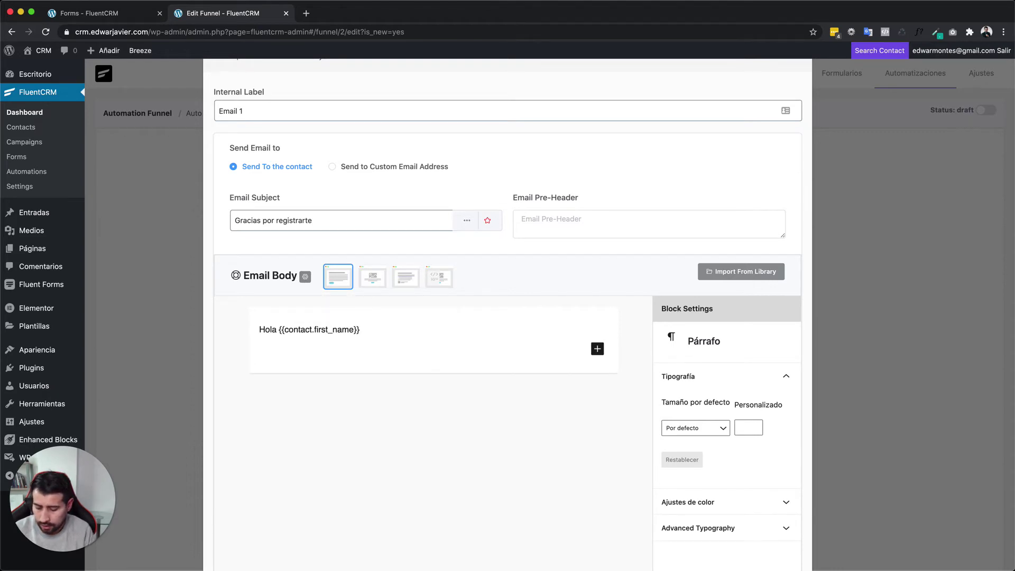
type("Gracias por te")
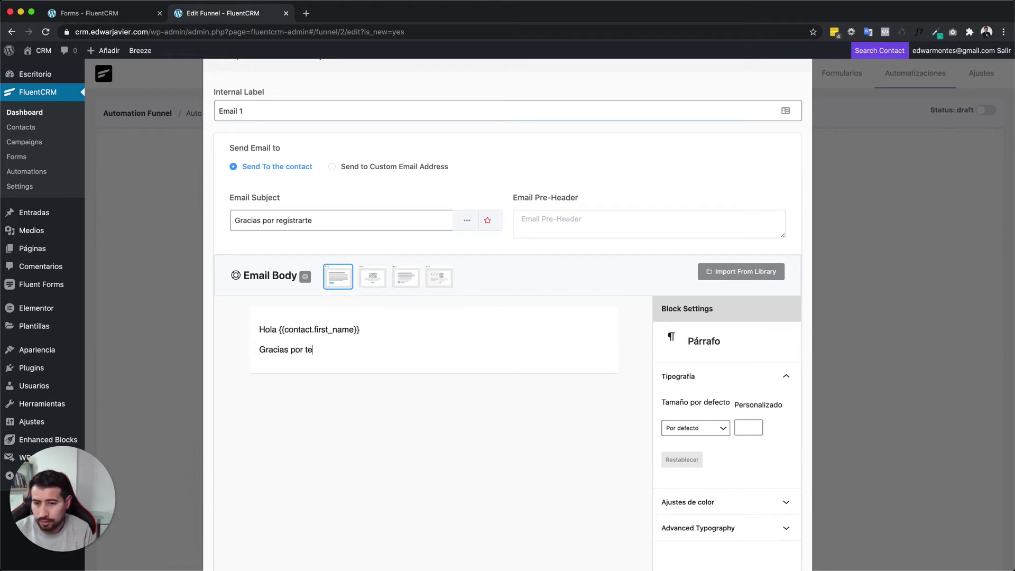
key("BackSpace")
key("BackSpace")
type("registra")
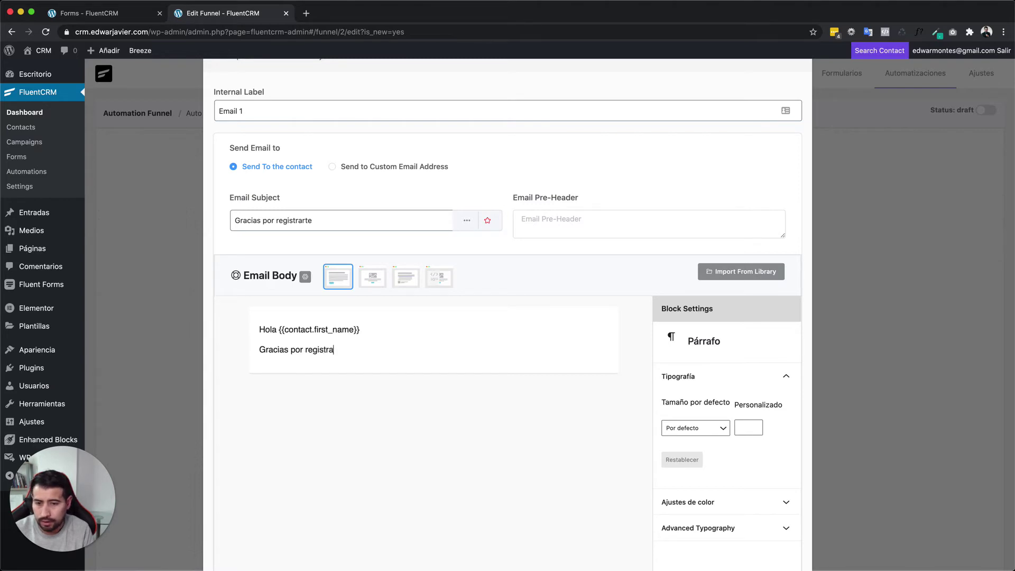
type("rte.")
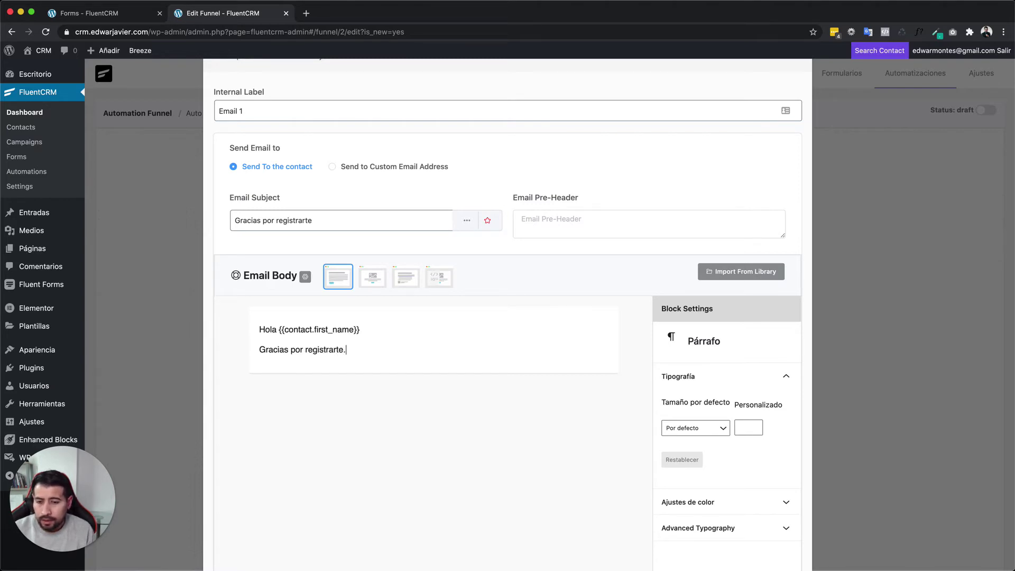
- Sign the email body with the sender's name in bold, leaving an empty paragraph above it
key("Return")
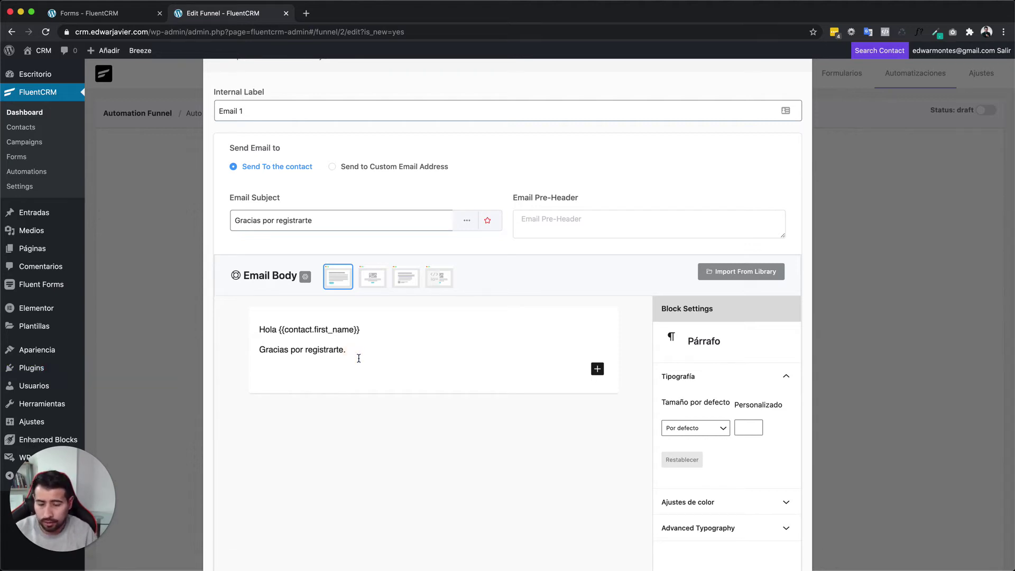
key("Return")
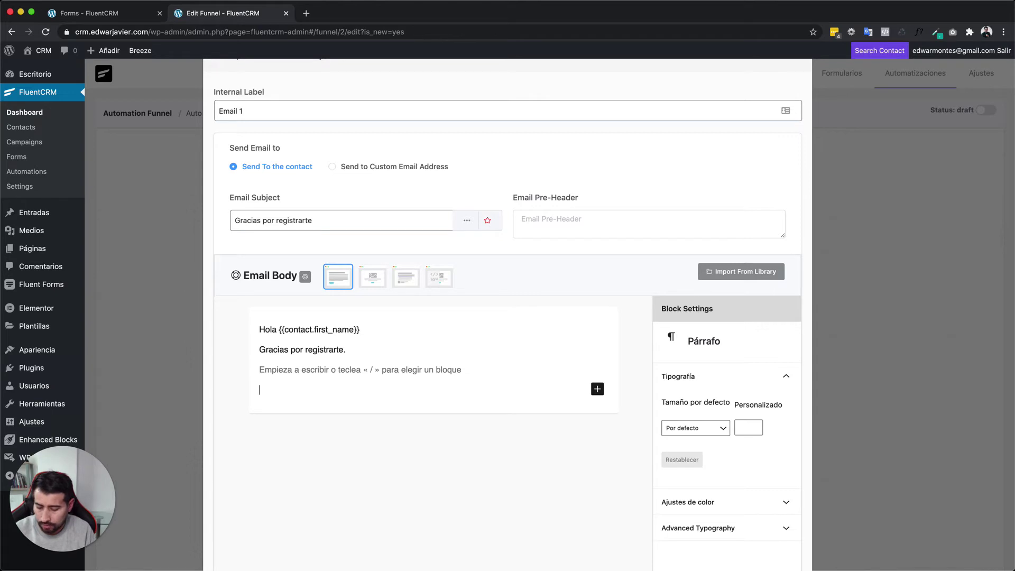
type("Edwar Javier")
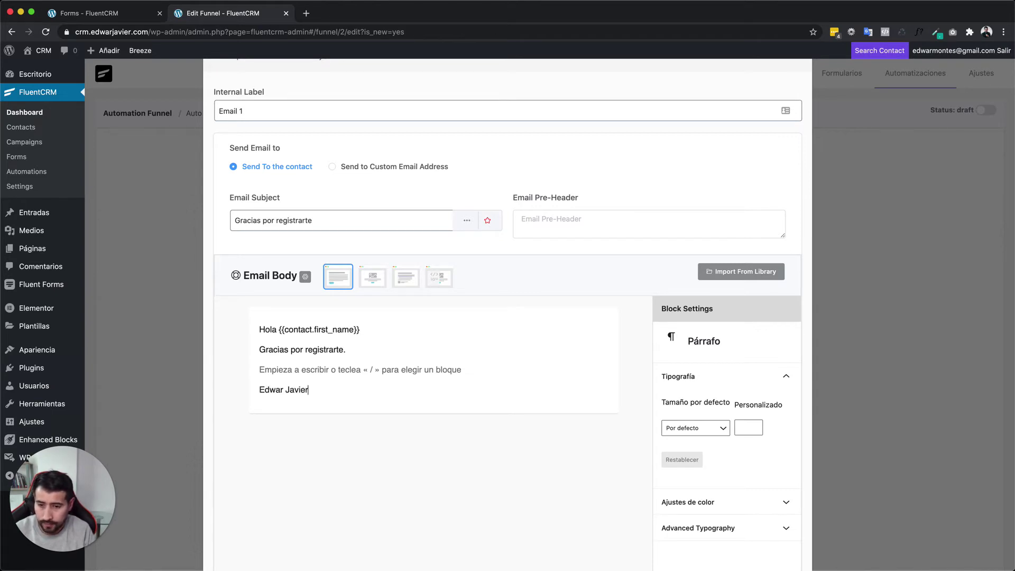
key("shift+Home")
key("ctrl+b")
left_click(243, 370)
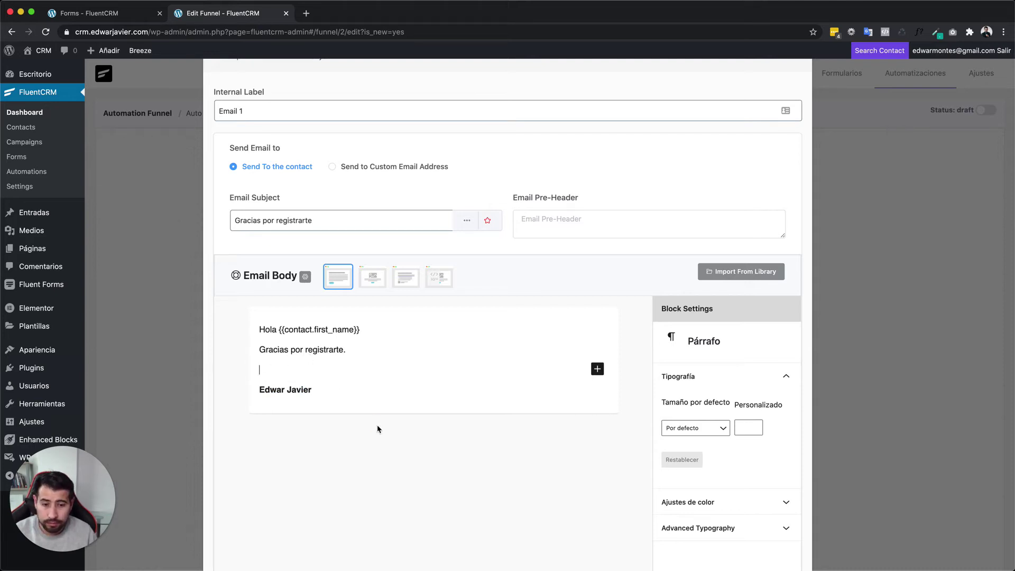
- Compare the email body in the Plain Centered, Classic and Raw HTML templates and return to the original boxed template
scroll(447, 407, "down", 3)
scroll(447, 406, "up", 4)
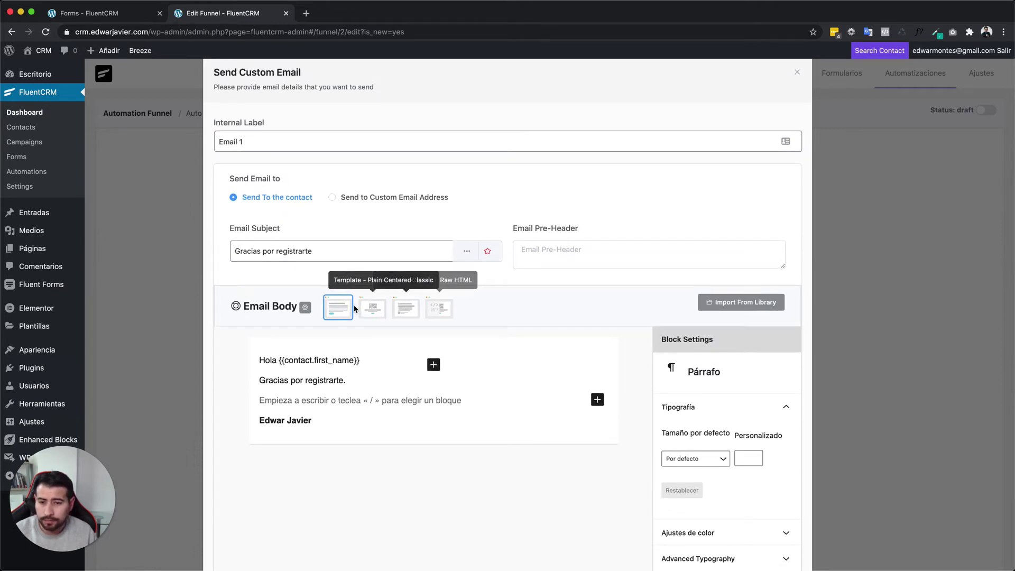
left_click(371, 309)
left_click(400, 312)
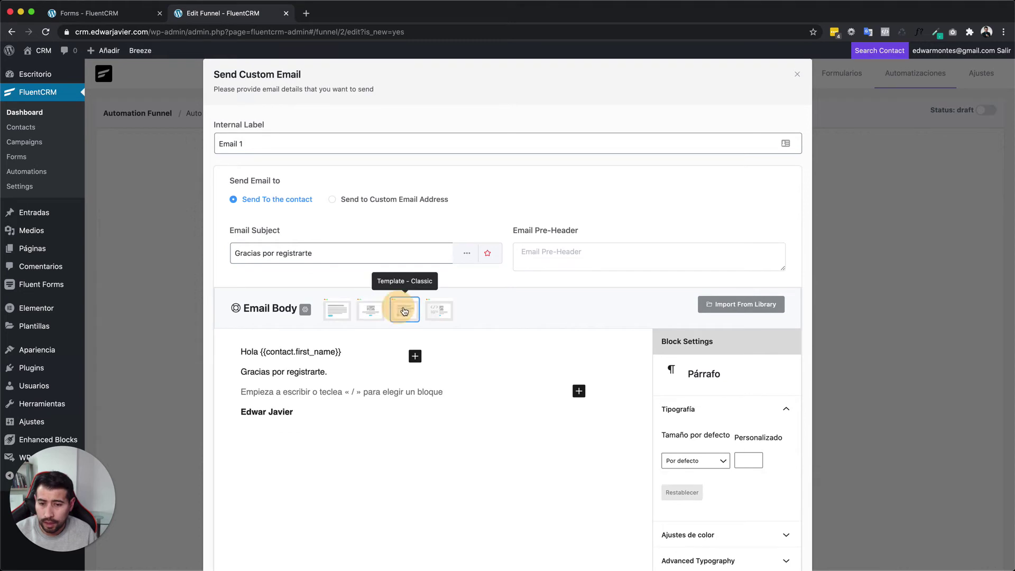
left_click(437, 312)
left_click(397, 317)
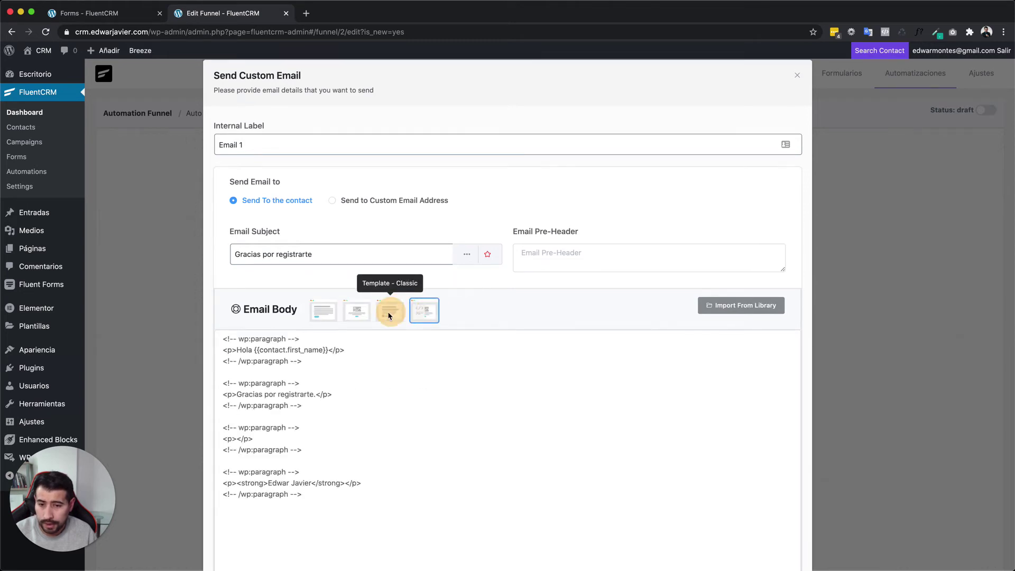
left_click(373, 313)
left_click(348, 315)
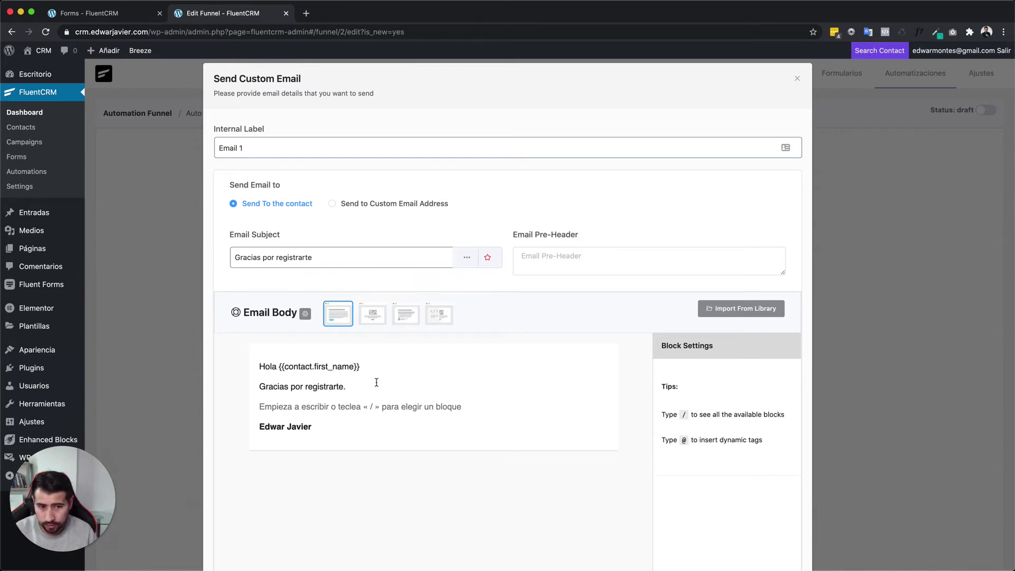
- Check the library for email templates that can be imported into the body
scroll(441, 384, "down", 3)
scroll(442, 388, "up", 2)
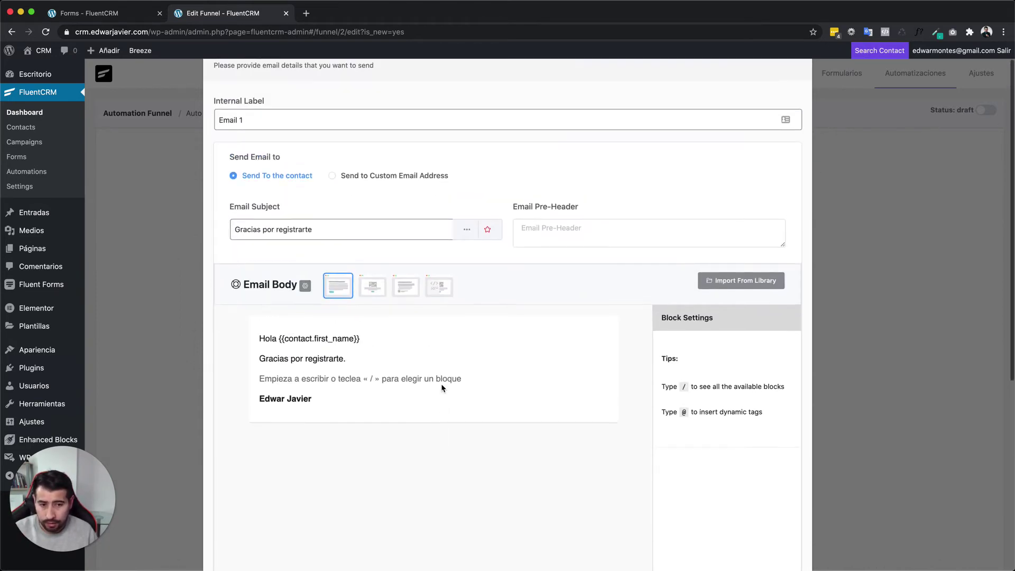
left_click(741, 280)
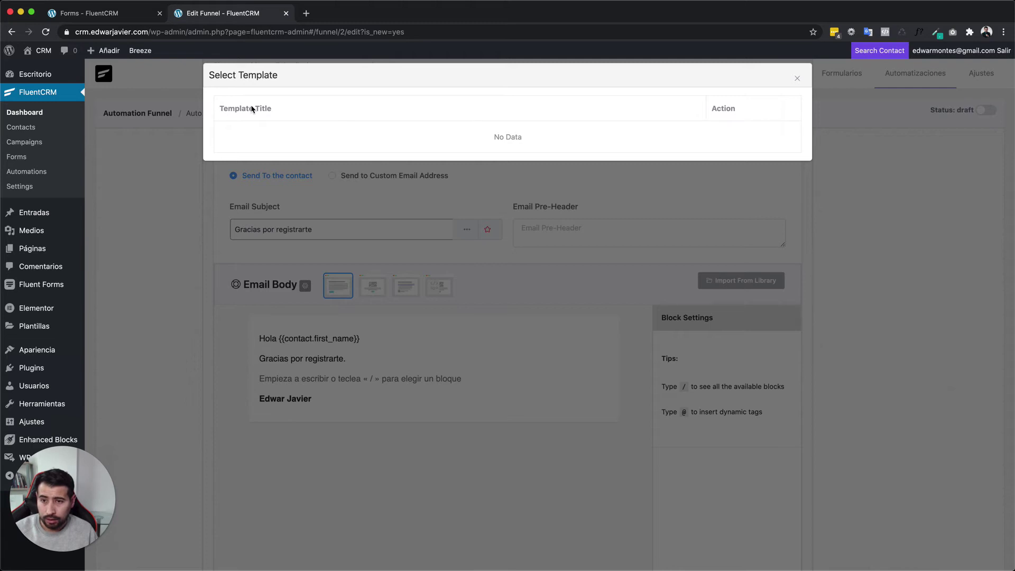
- Close the template library without importing anything and save the settings of the Email 1 block
left_click(798, 78)
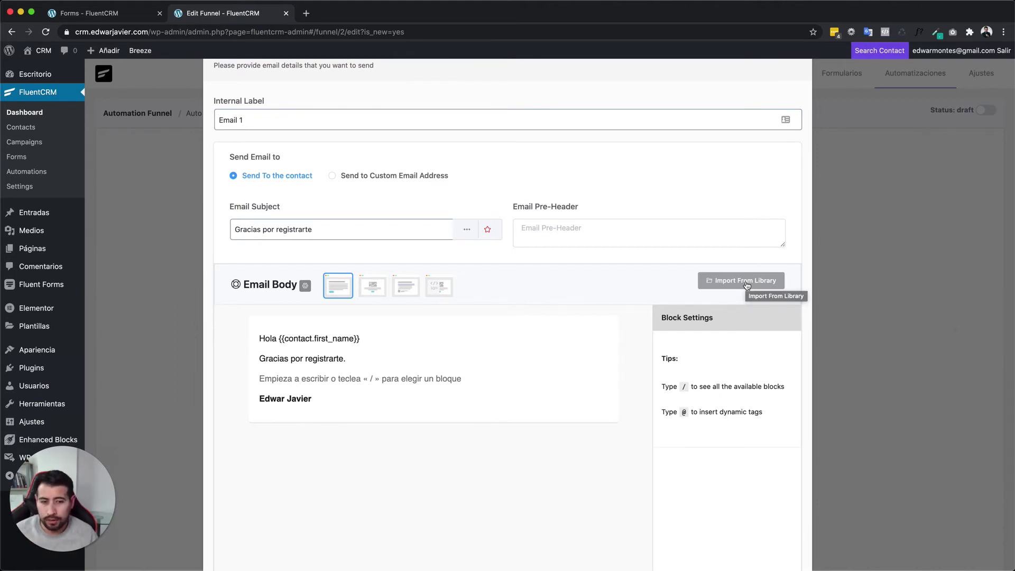
scroll(708, 297, "down", 6)
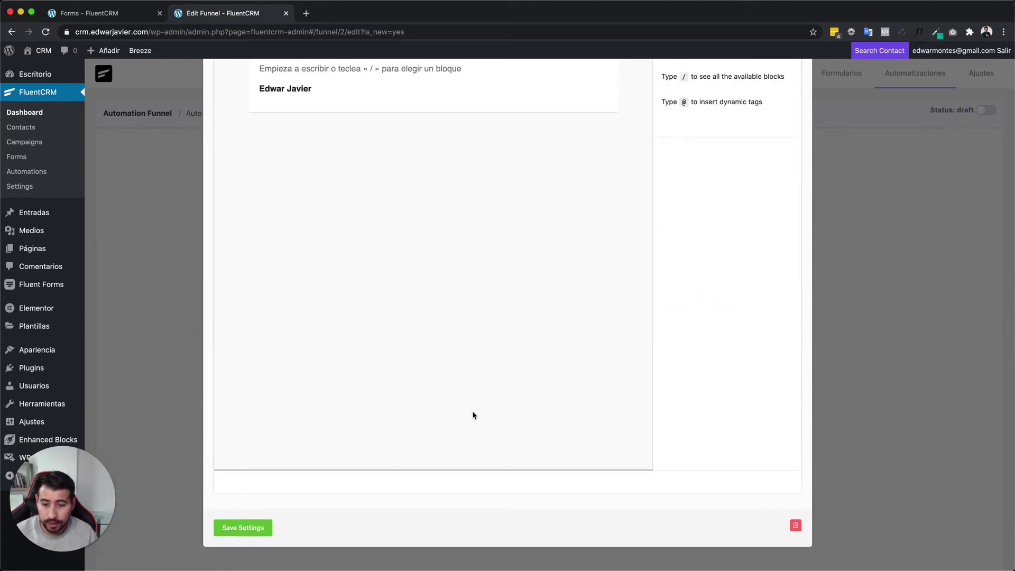
scroll(449, 420, "up", 7)
scroll(352, 421, "down", 6)
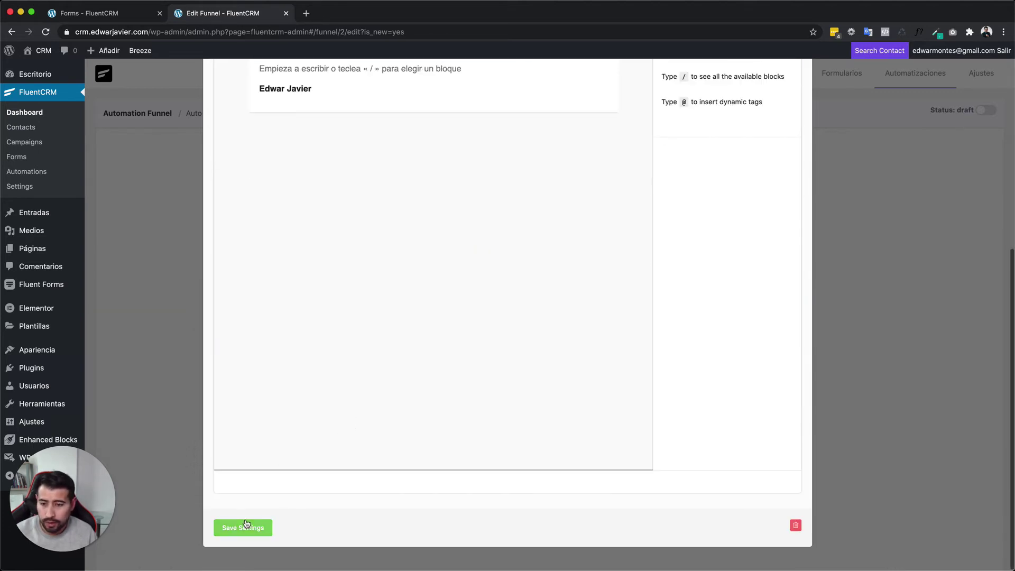
left_click(247, 526)
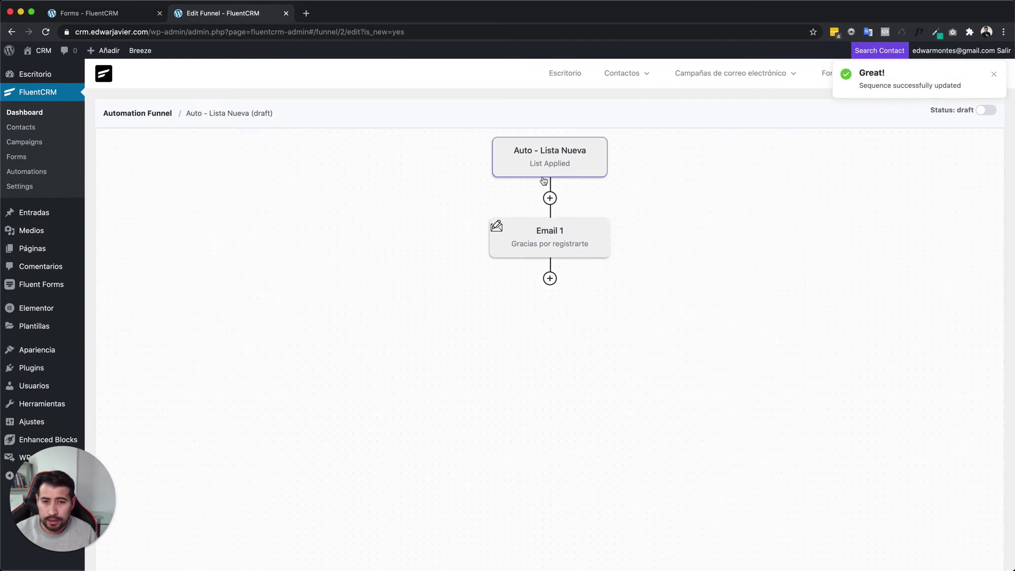
- Add a wait block after Email 1, label it "Espera 2 dias", set its wait time to 2 days and save it
left_click(551, 280)
left_click(420, 193)
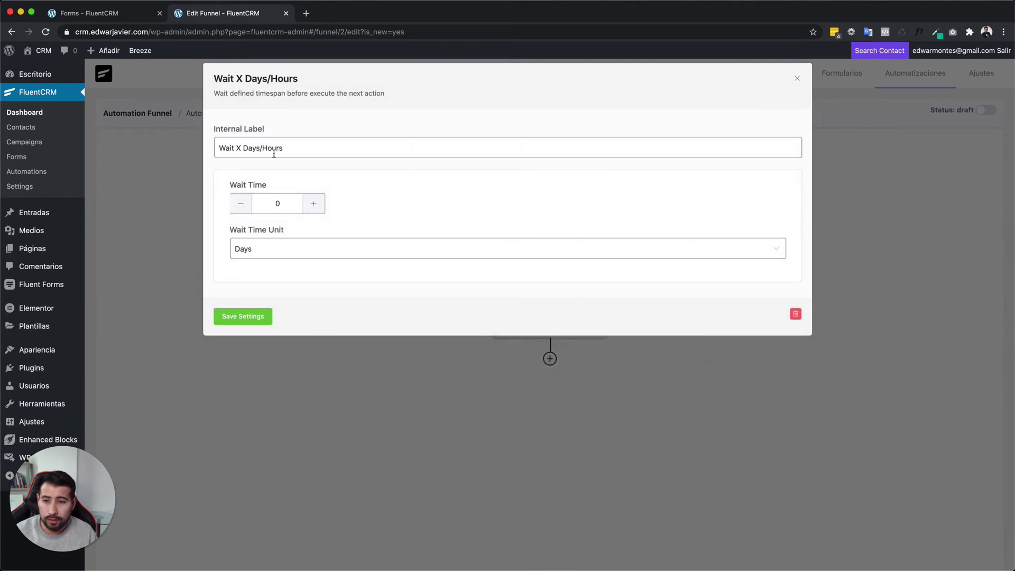
left_click(290, 252)
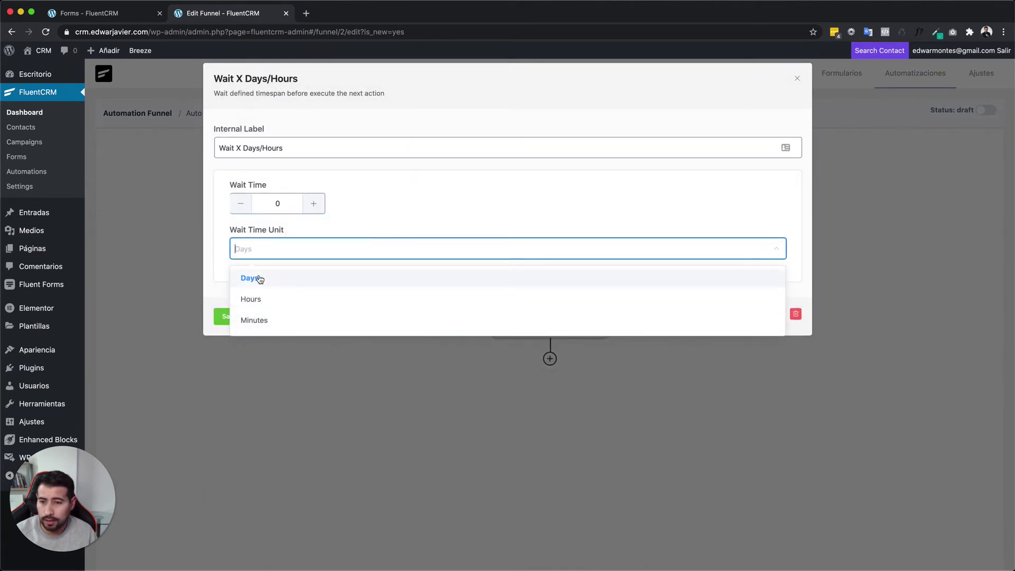
left_click(274, 201)
left_click(296, 147)
triple_click(300, 146)
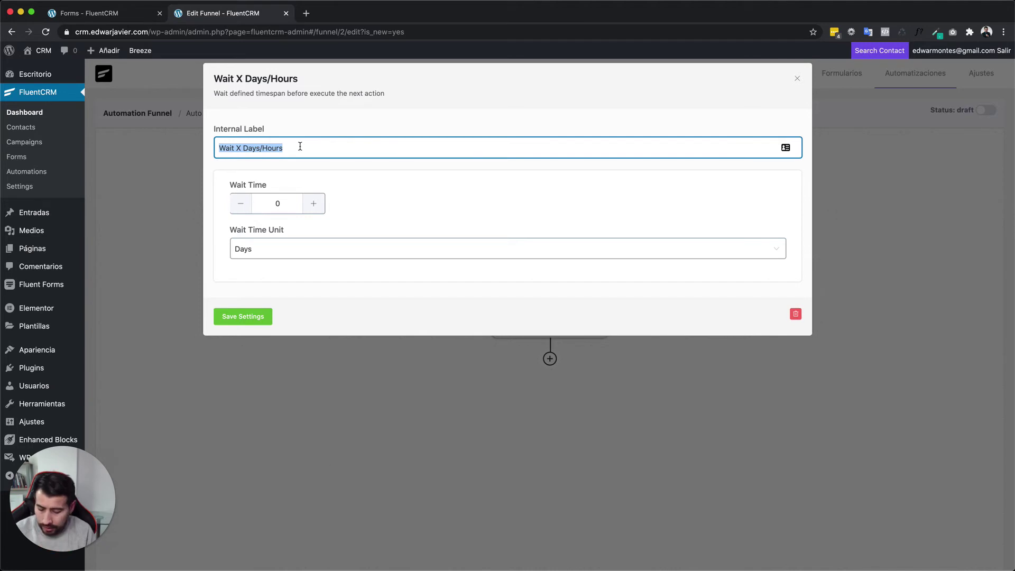
type("Espera 2 dias")
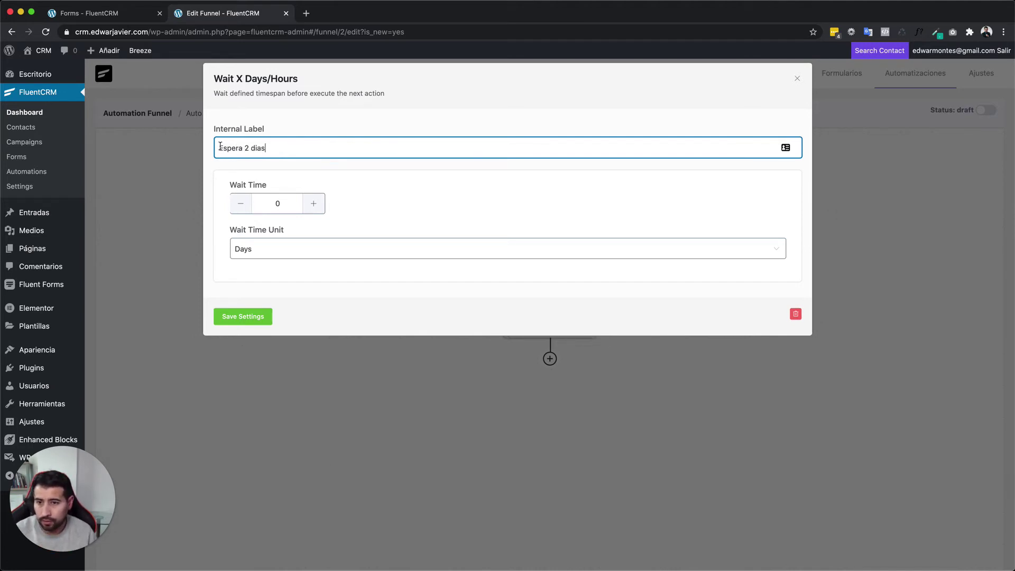
left_click(288, 202)
type("2")
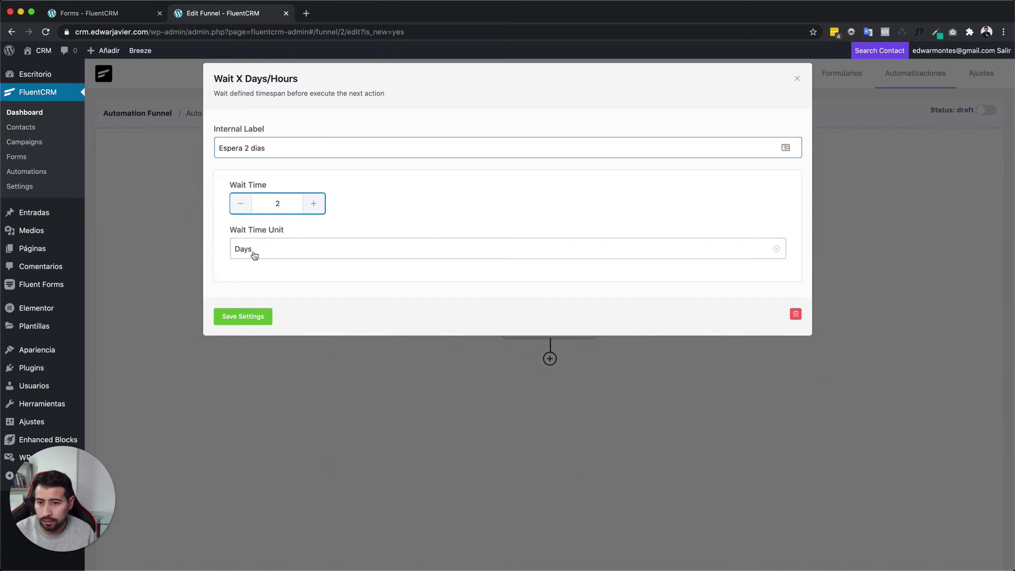
left_click(241, 316)
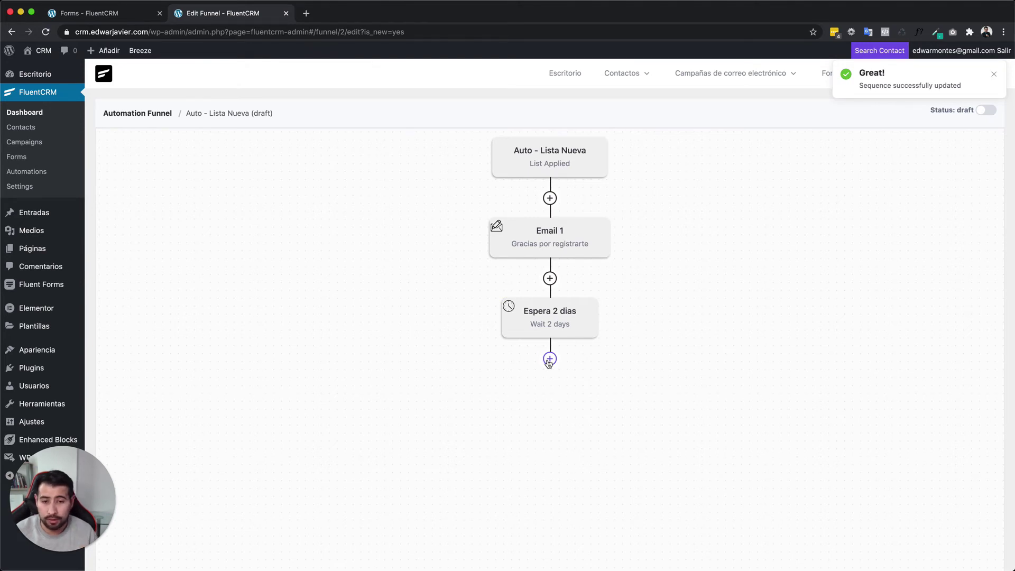
- Add a custom email block after the wait with the label "Email" and the subject "Asunto del correo 2", and save it
left_click(548, 360)
left_click(532, 185)
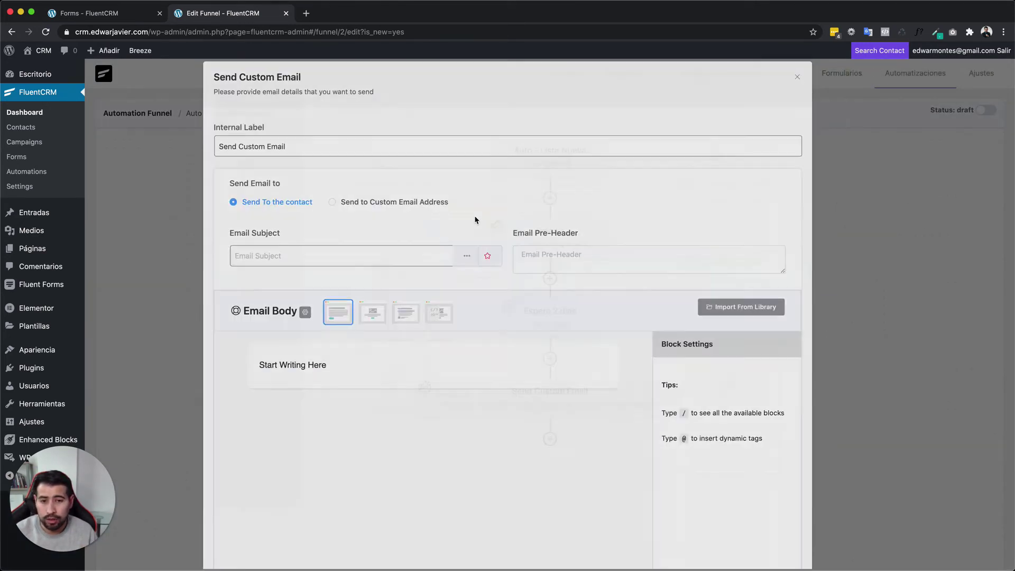
triple_click(312, 145)
type("E")
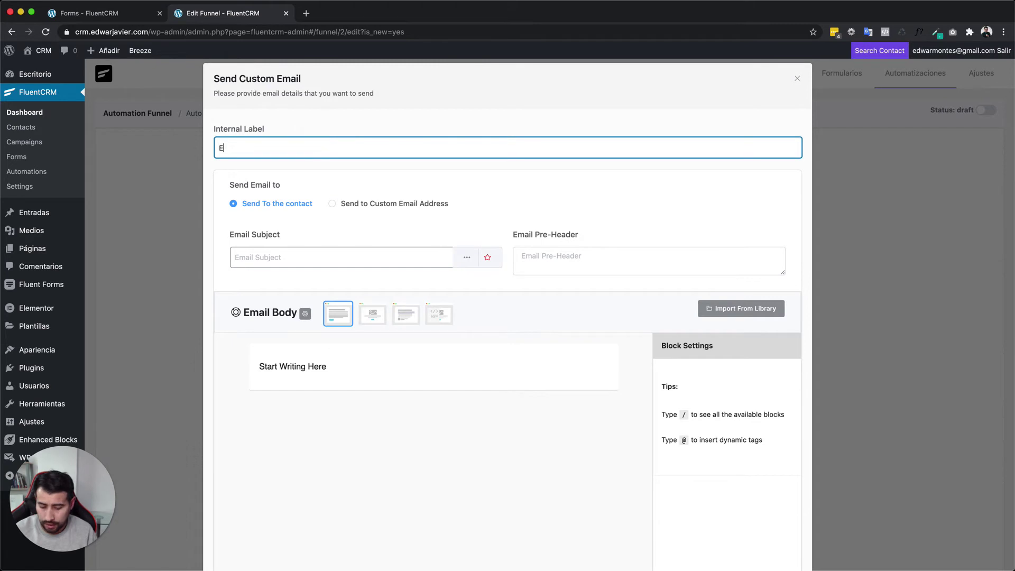
type("mail")
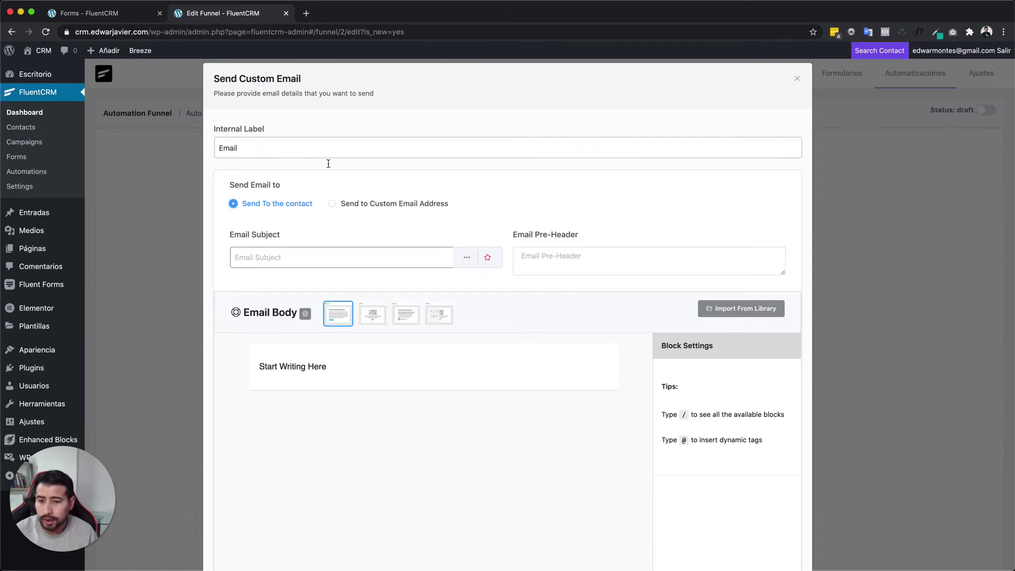
left_click(290, 250)
type("Asunto del correo 2")
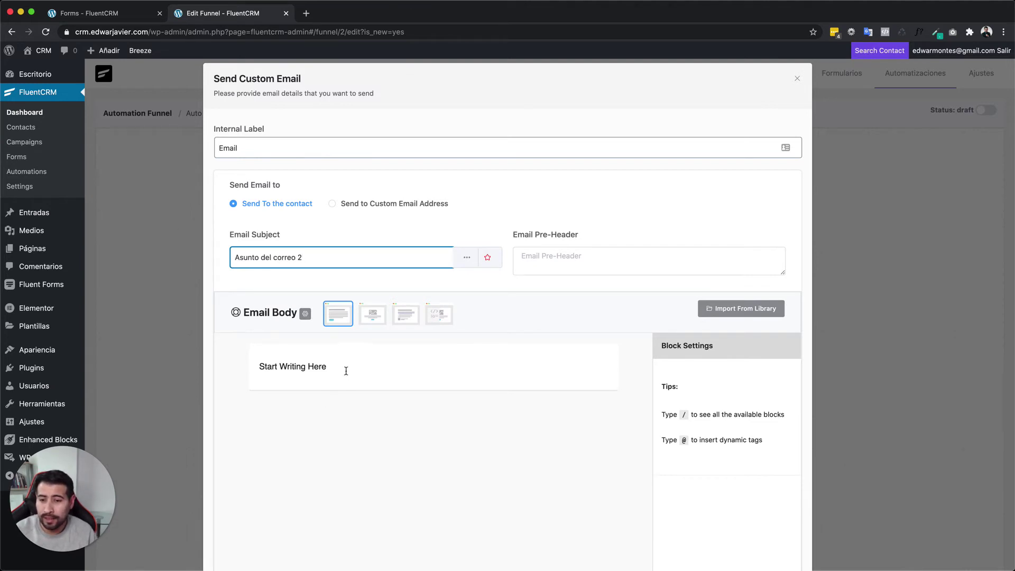
left_click(346, 371)
scroll(433, 397, "down", 8)
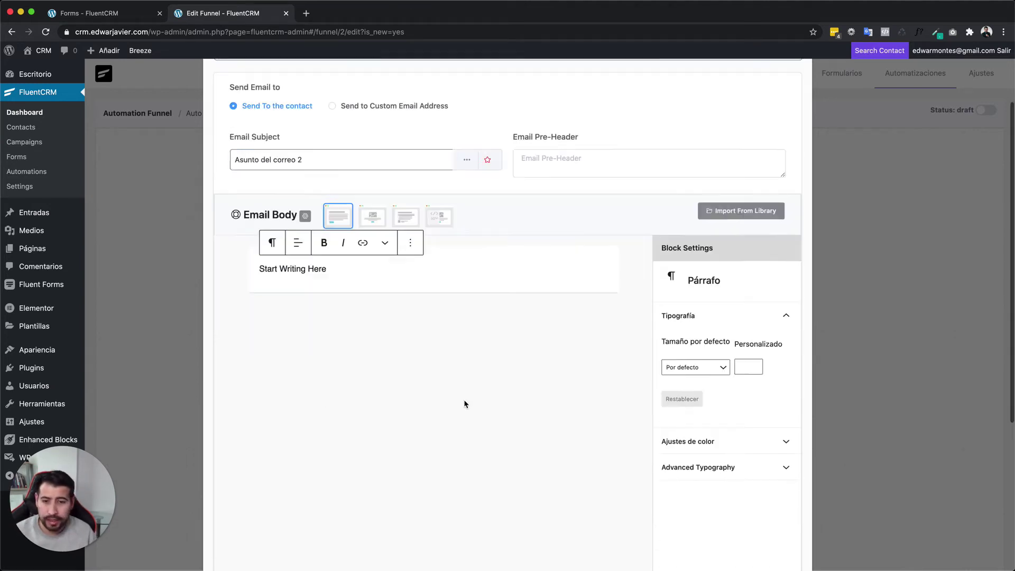
left_click(242, 528)
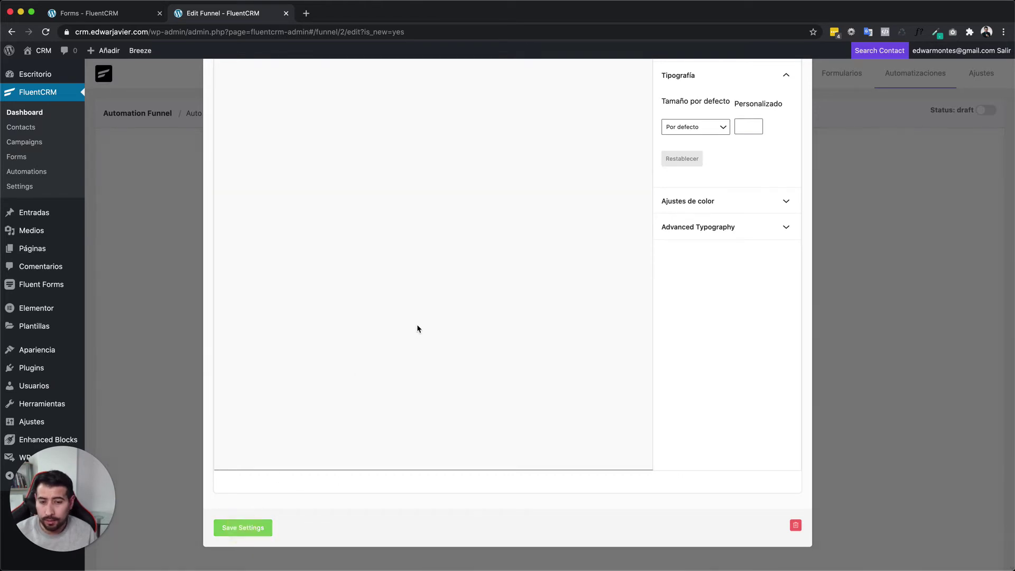
- Add a second wait block at the end of the funnel, labelled "2 dias" with a wait time of 2 days, and save it
left_click(549, 439)
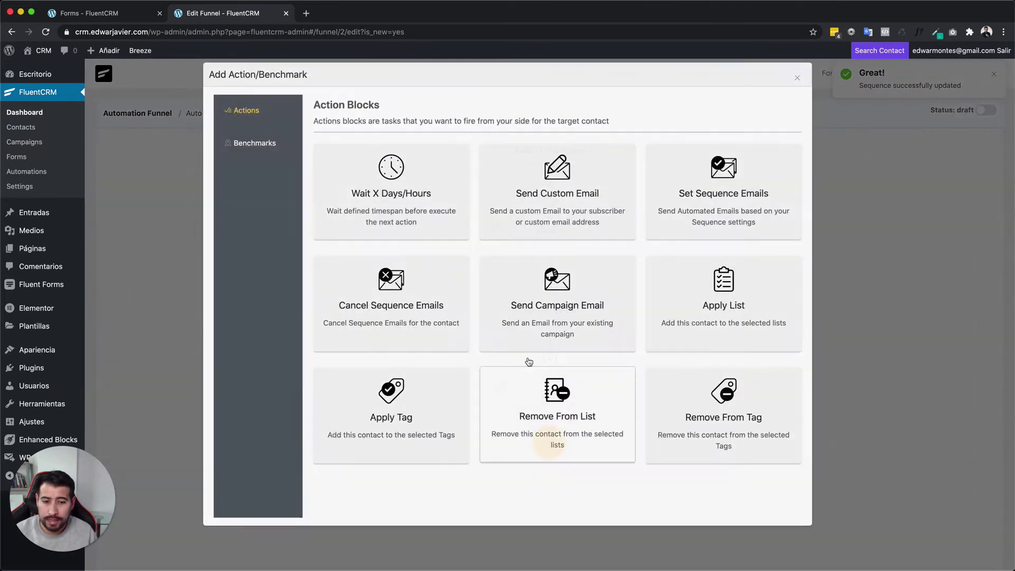
left_click(389, 165)
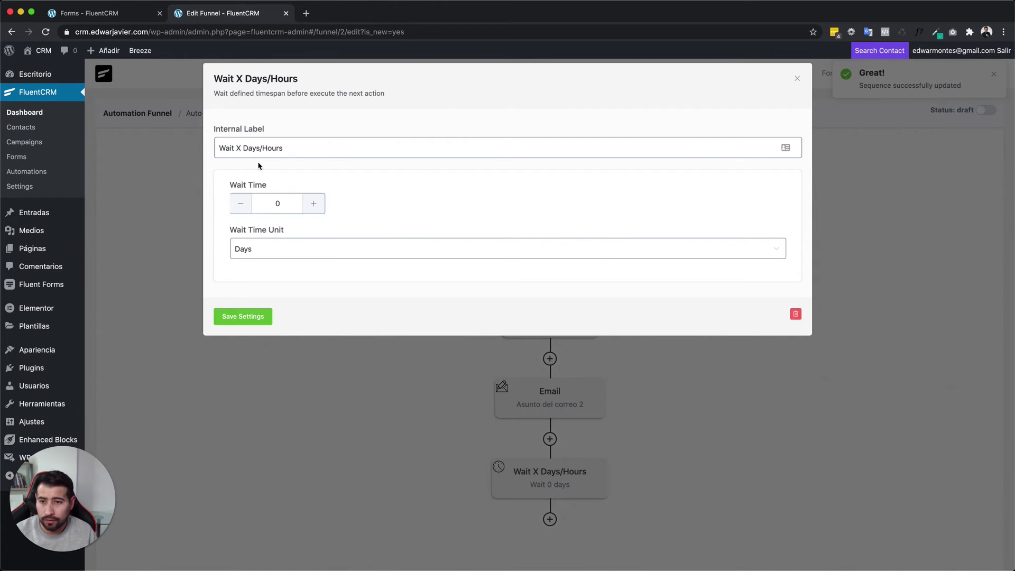
triple_click(302, 149)
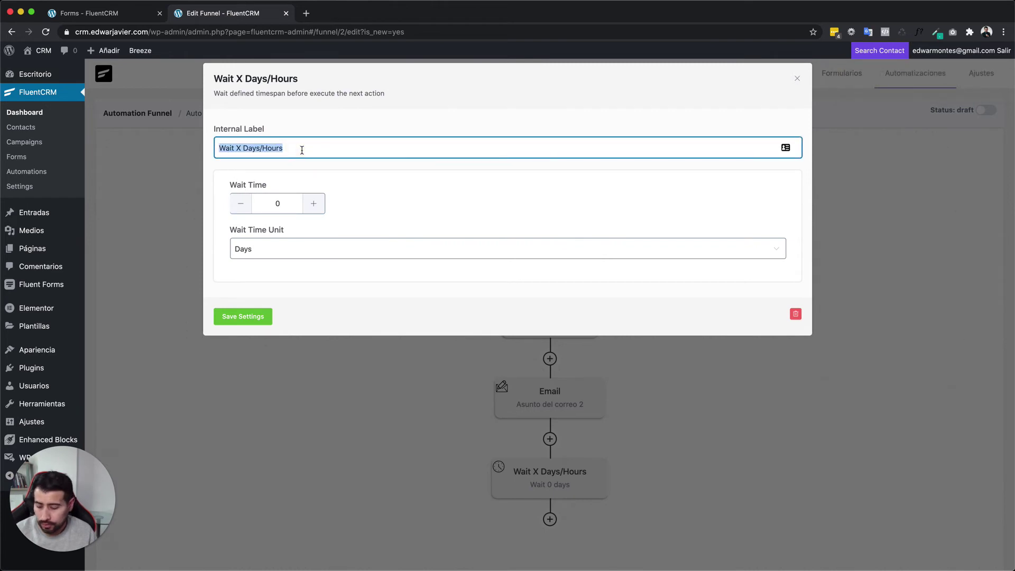
type("22")
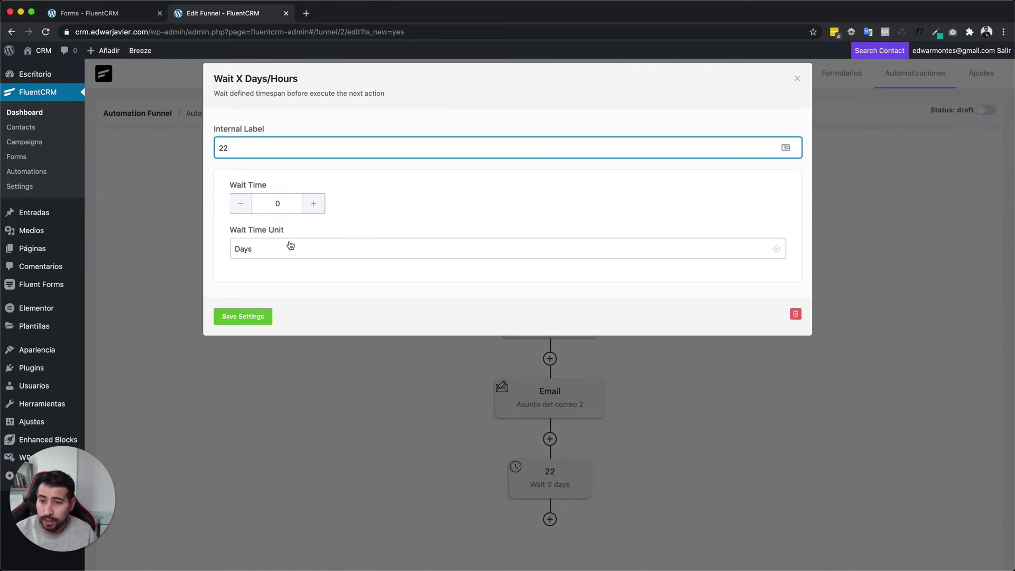
type("dia")
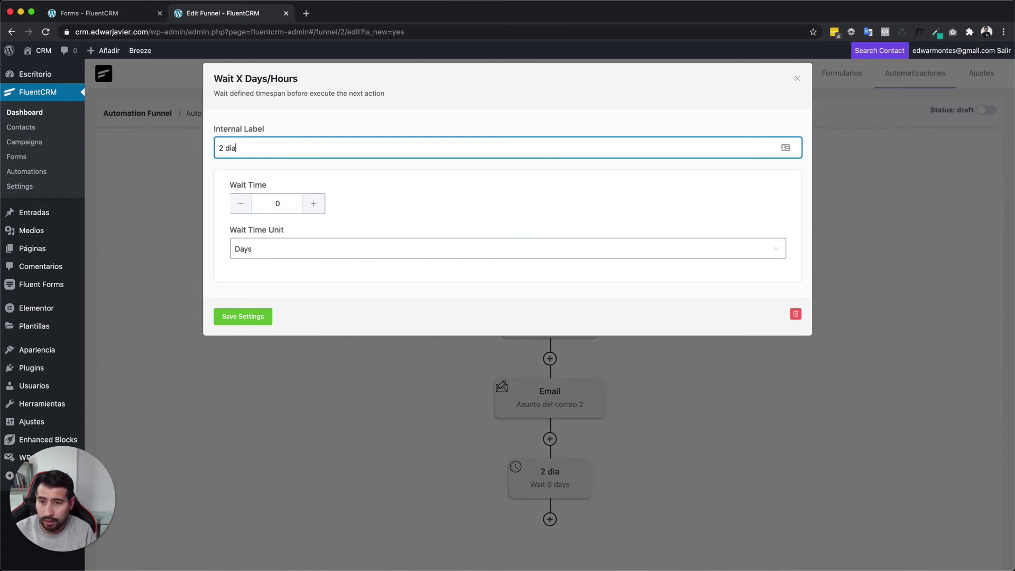
type("s")
key("Tab")
type("2")
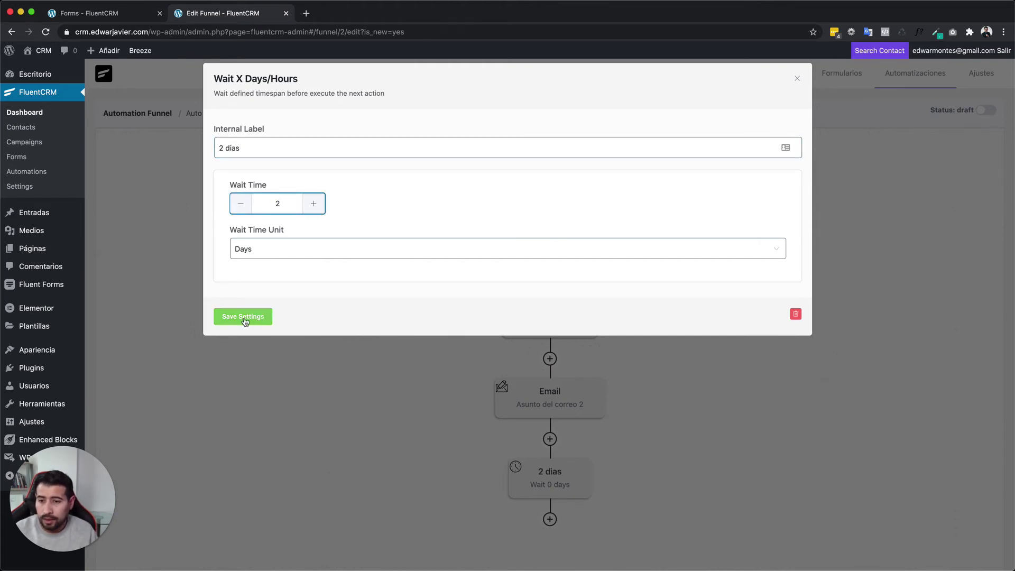
left_click(243, 316)
- Review the sequence of the "Auto - Lista Nueva" funnel and switch its status from draft to published
scroll(499, 380, "down", 2)
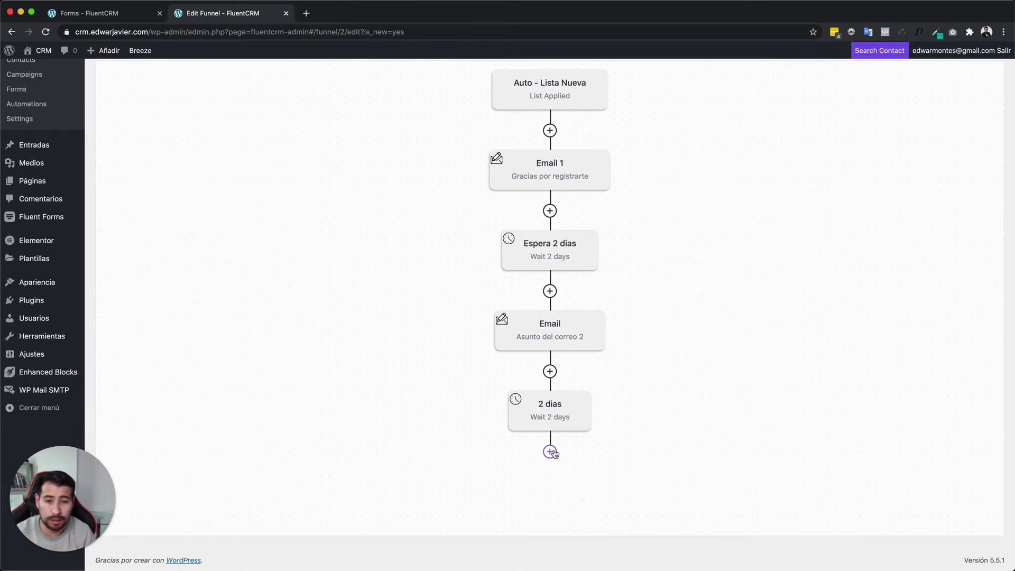
scroll(552, 454, "up", 2)
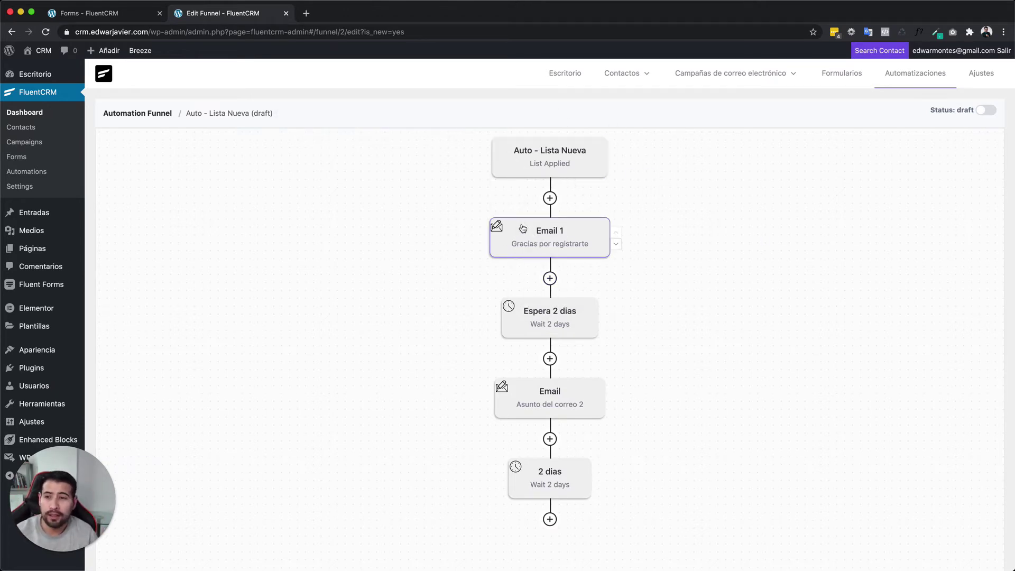
left_click(987, 111)
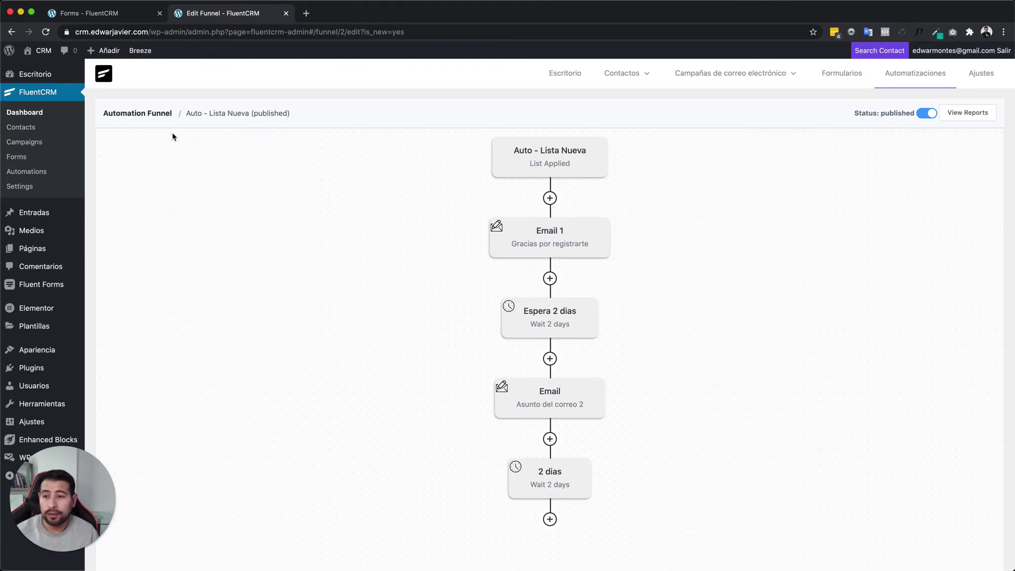
- Open the Landing page from the site's page list for editing with Elementor in a new browser tab
left_click(37, 248)
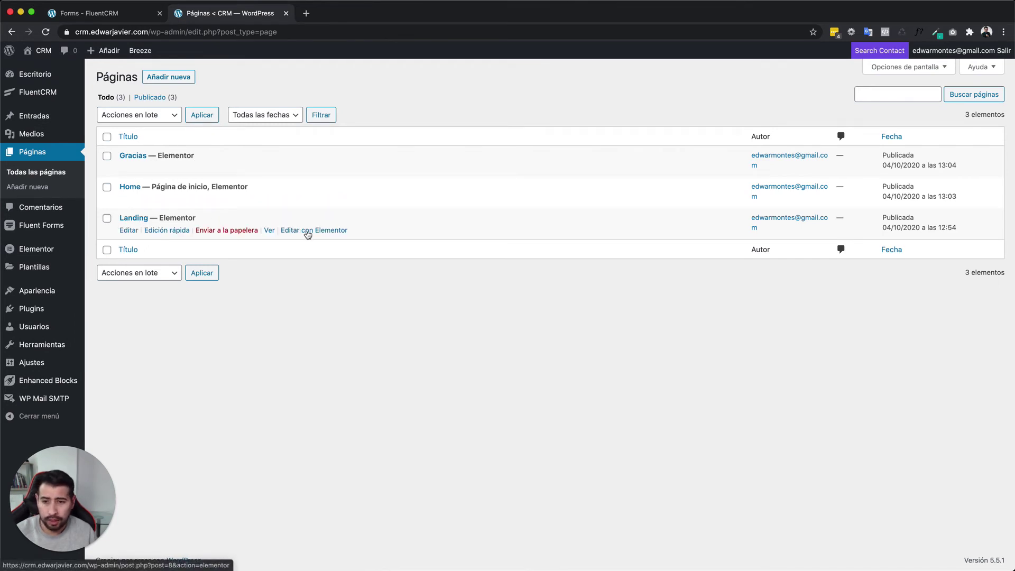
right_click(307, 234)
left_click(339, 230)
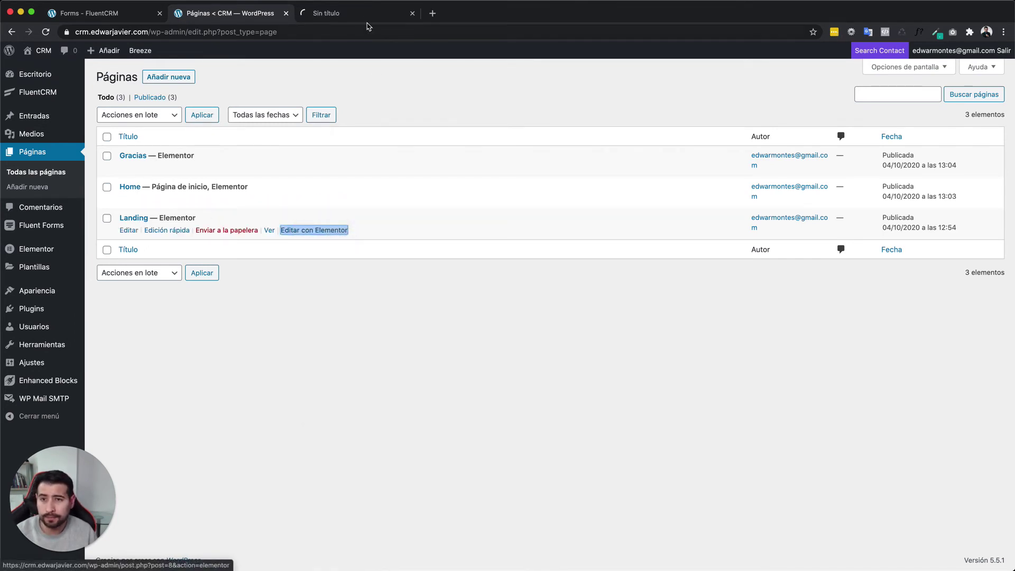
left_click(340, 12)
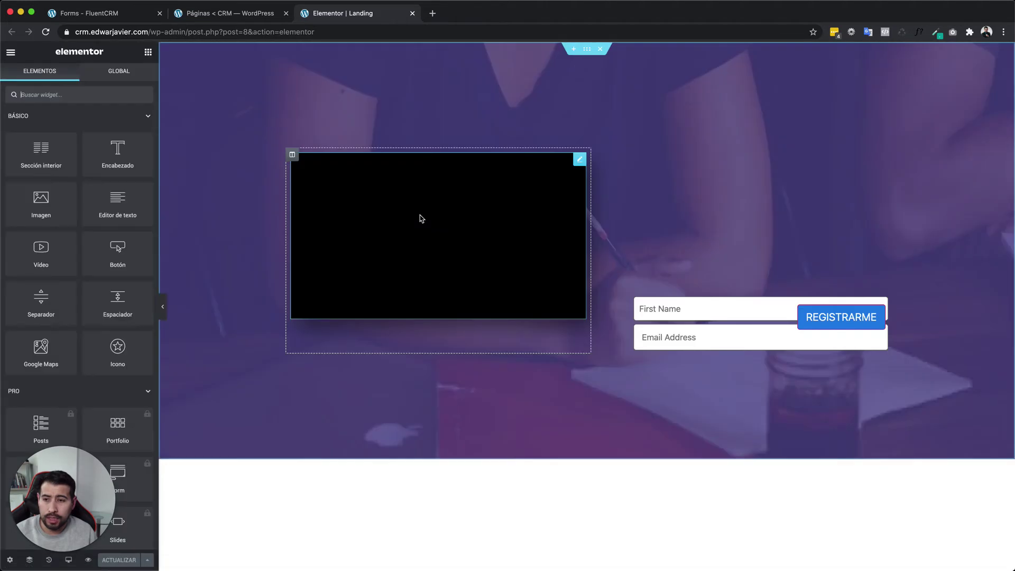
- Replace the existing signup form below the "How to Make a Website" paragraph with a new Fluent Form widget
right_click(880, 307)
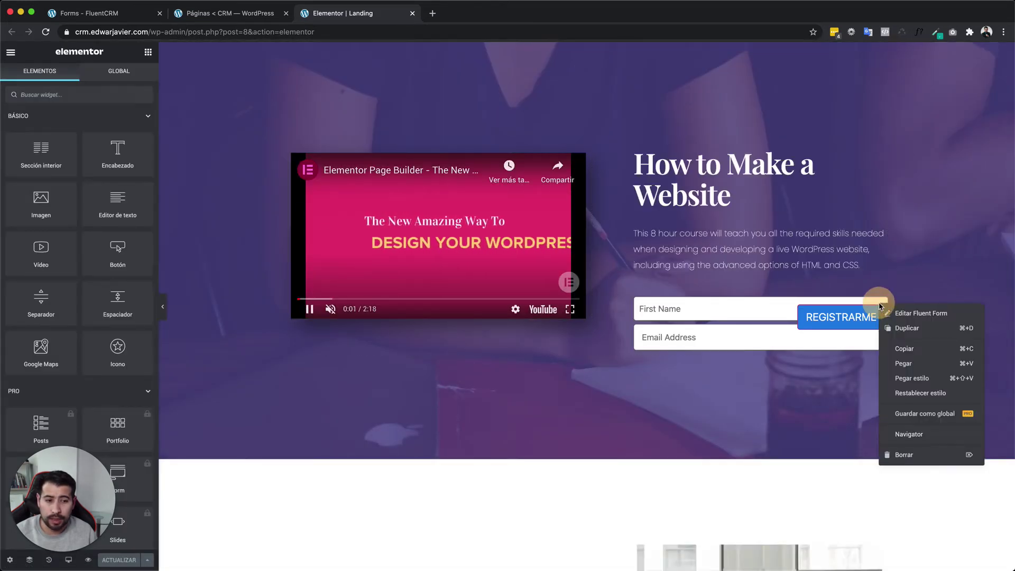
left_click(916, 455)
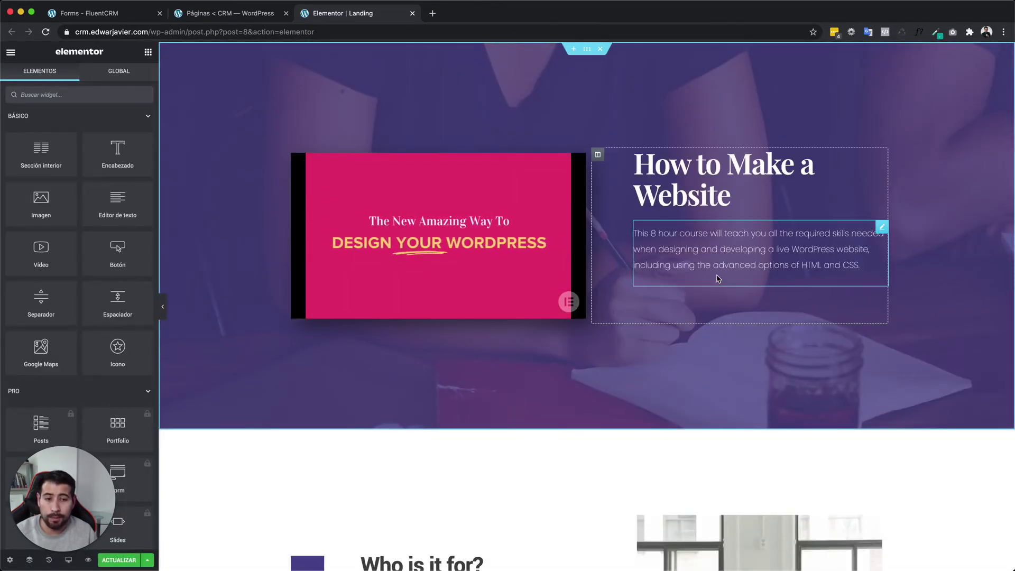
left_click(66, 95)
type("flu")
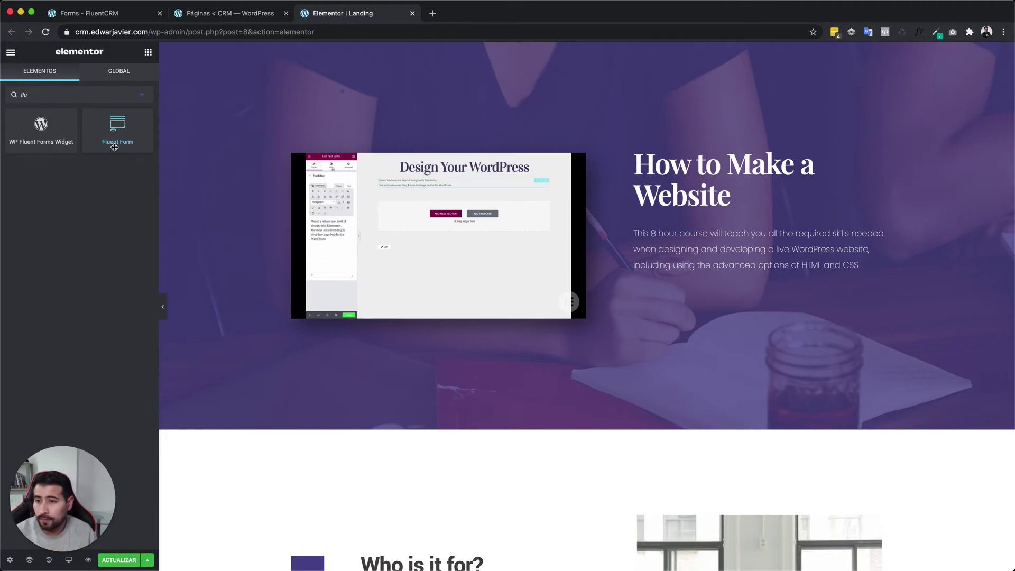
left_click_drag(117, 129, 715, 280)
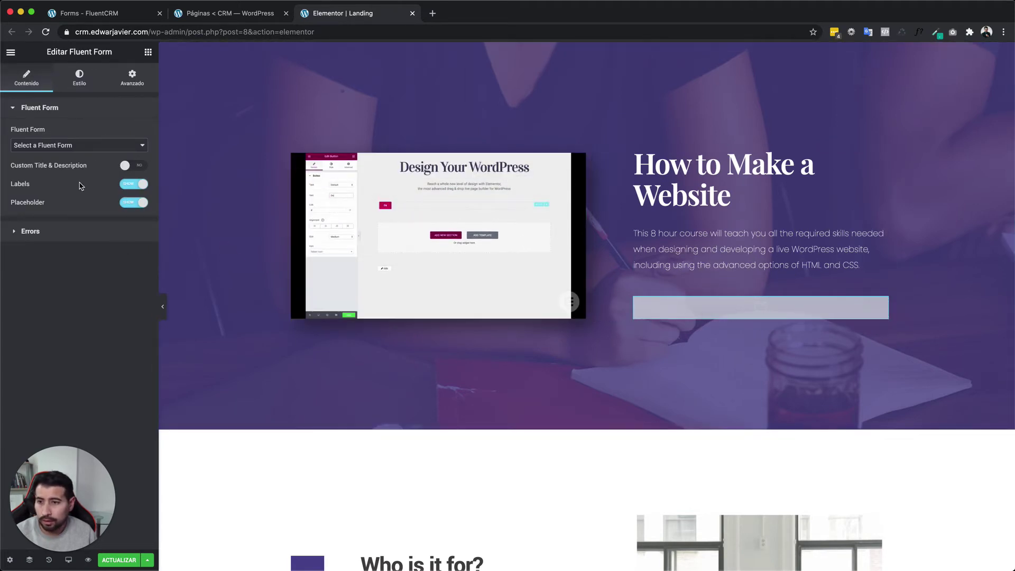
- Load "Form - Nueva lista (3)" into the Fluent Form widget and hide its field labels
left_click(65, 147)
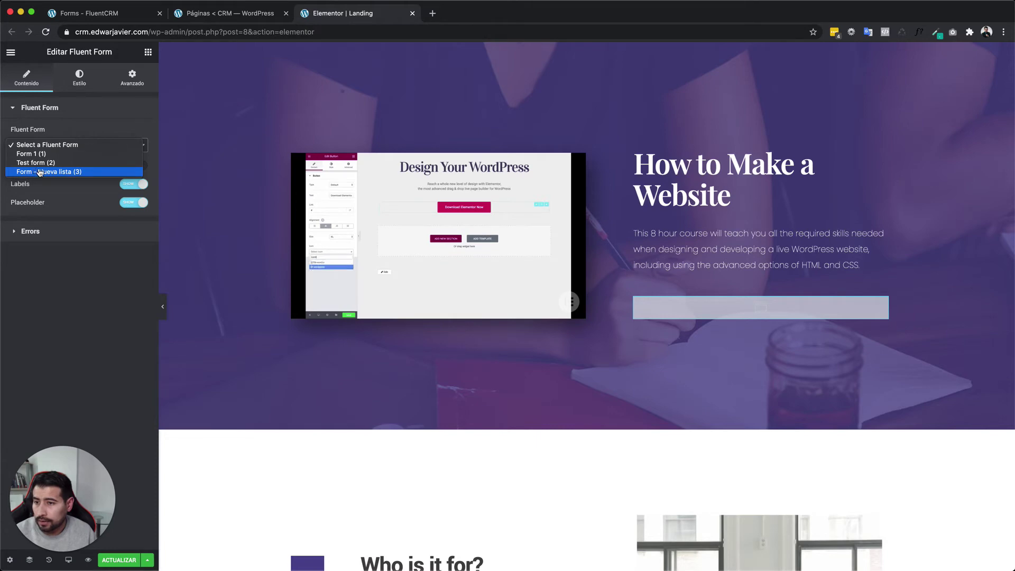
left_click(45, 133)
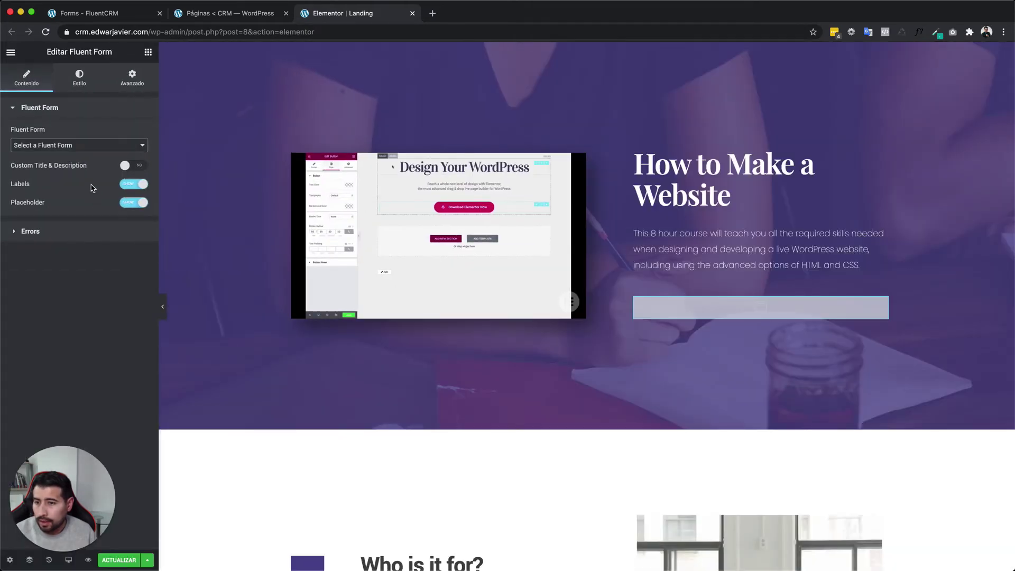
scroll(56, 146, "up", 5)
left_click(56, 145)
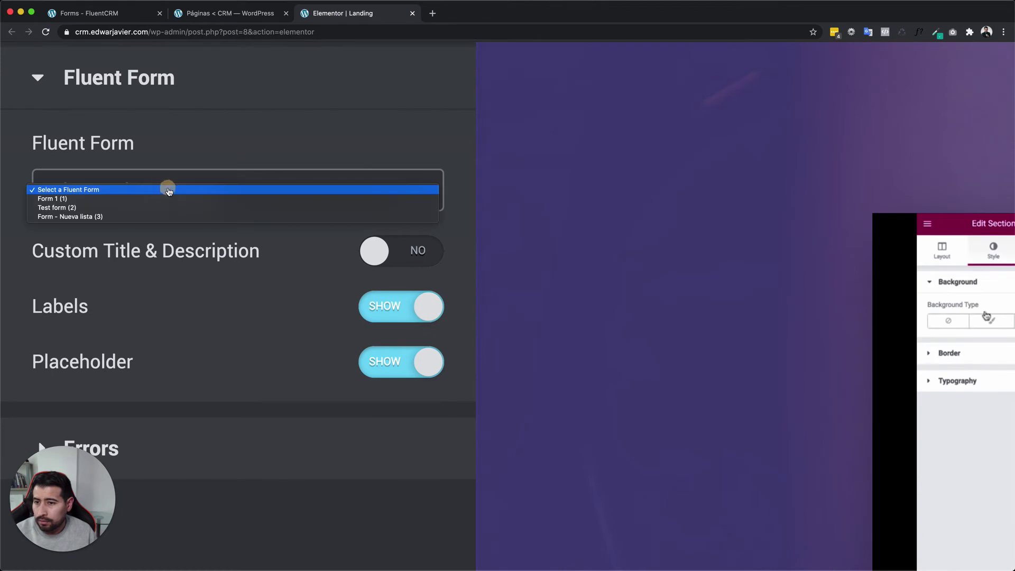
left_click(126, 216)
left_click(114, 143)
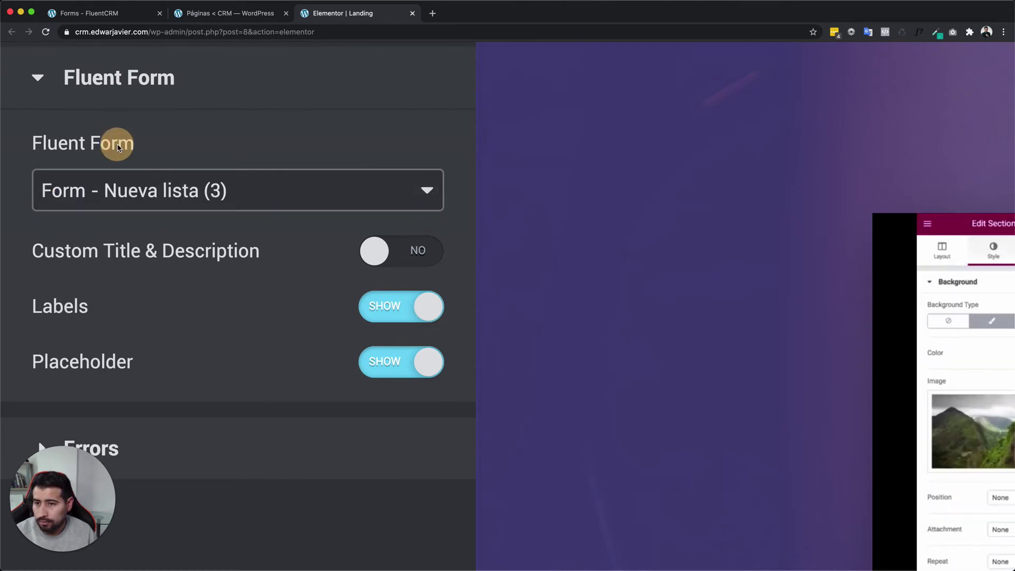
scroll(113, 148, "down", 5)
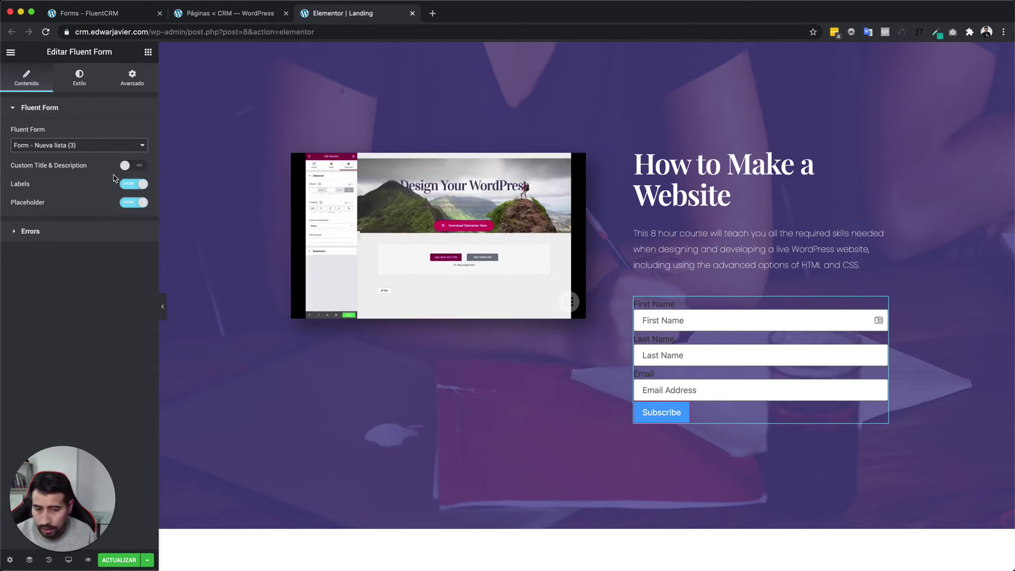
left_click(128, 184)
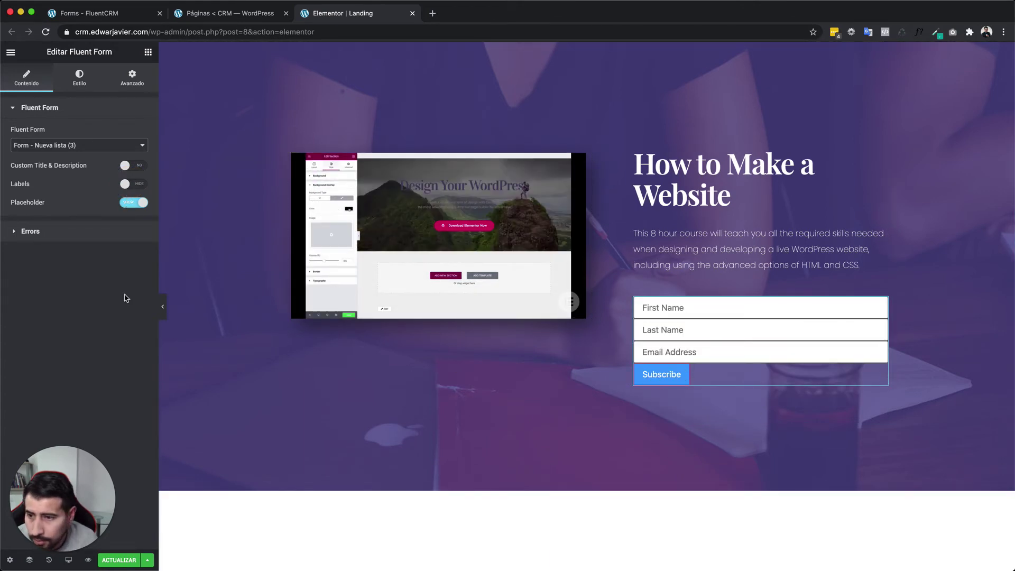
- Review the form widget's style sections and update the Landing page
left_click(79, 97)
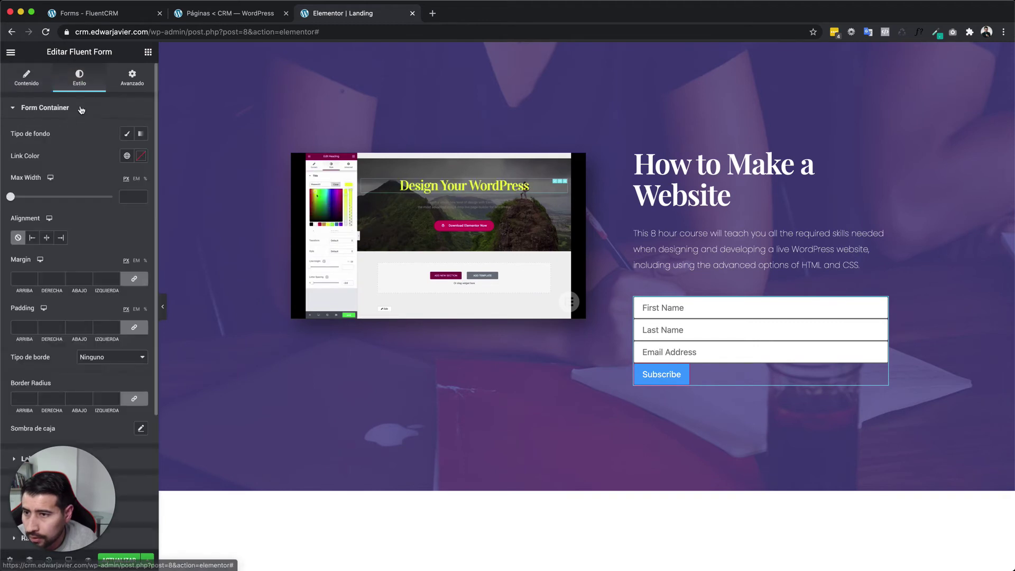
left_click(56, 112)
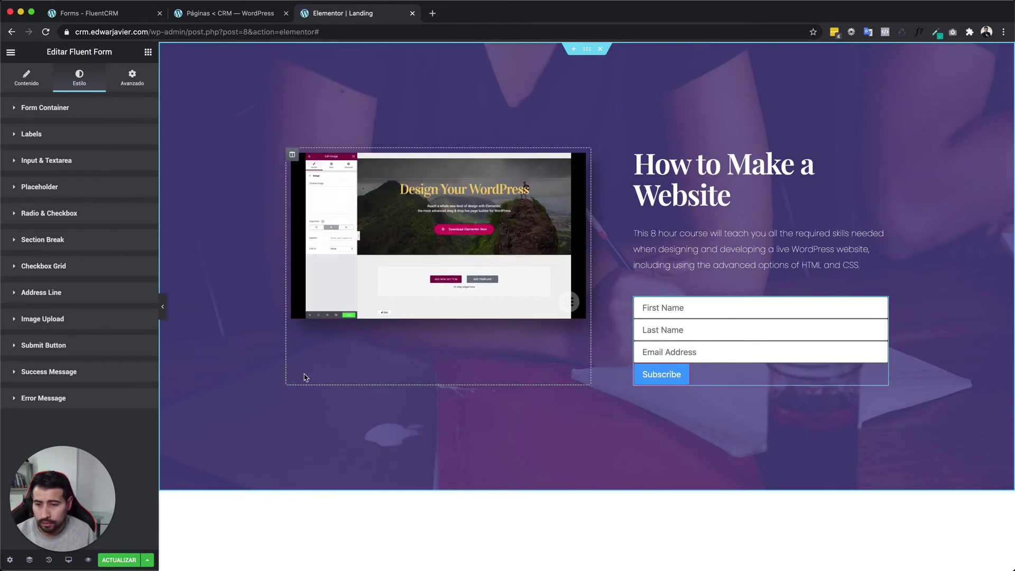
left_click(134, 561)
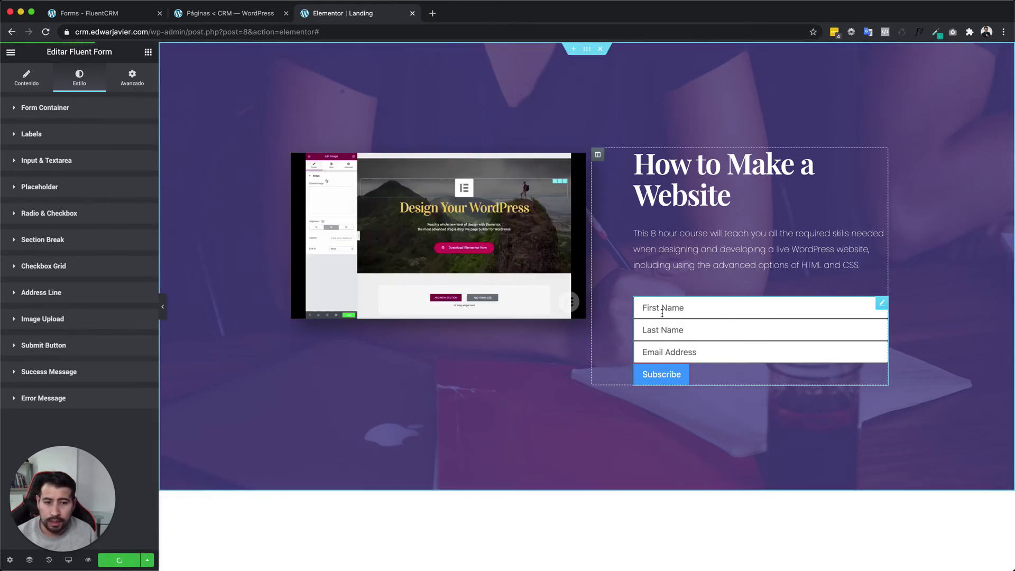
- Switch to the WordPress admin browser tab and open "Form - Nueva lista" from the Fluent Forms list for editing
left_click(206, 15)
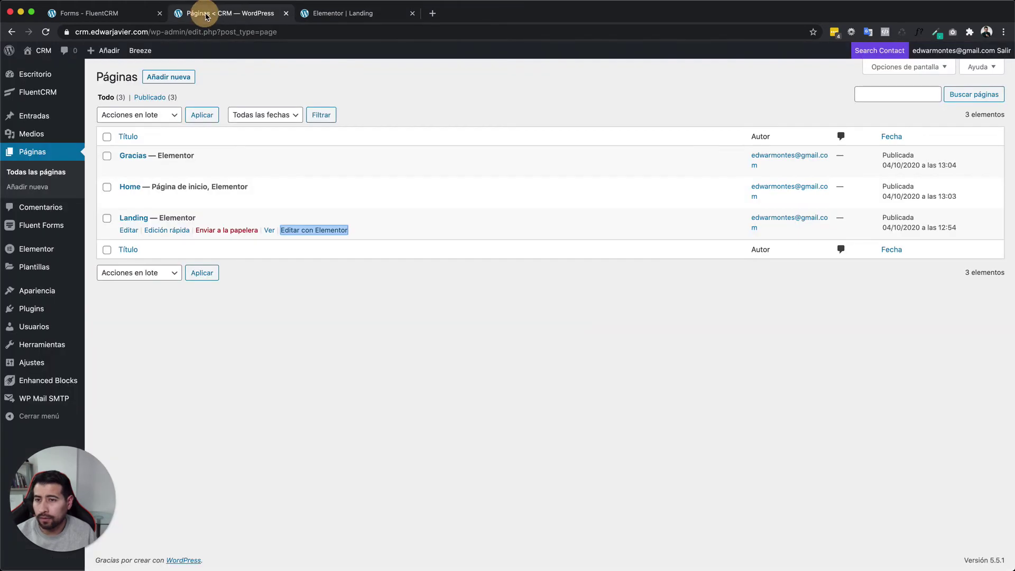
mouse_move(60, 228)
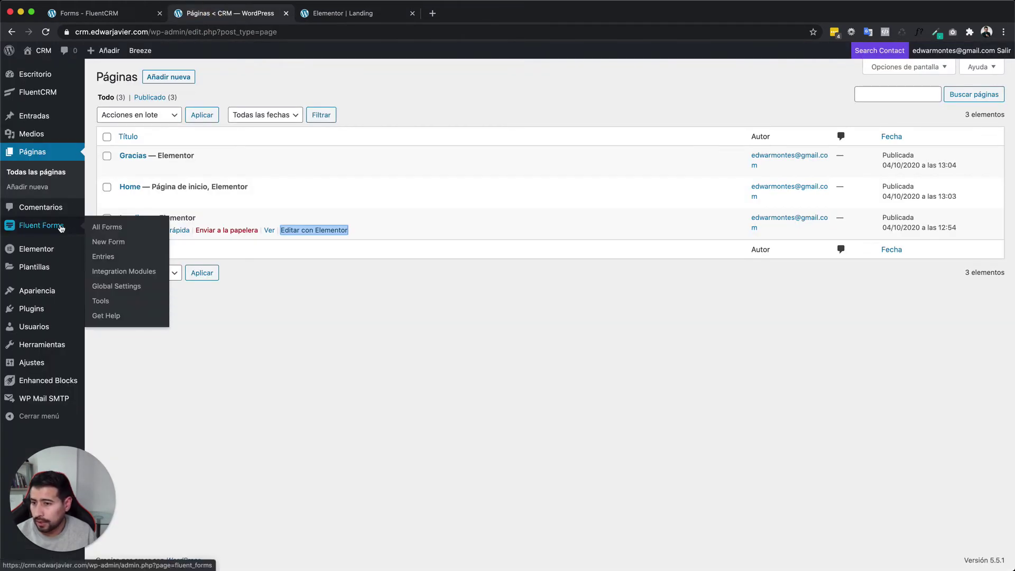
left_click(107, 227)
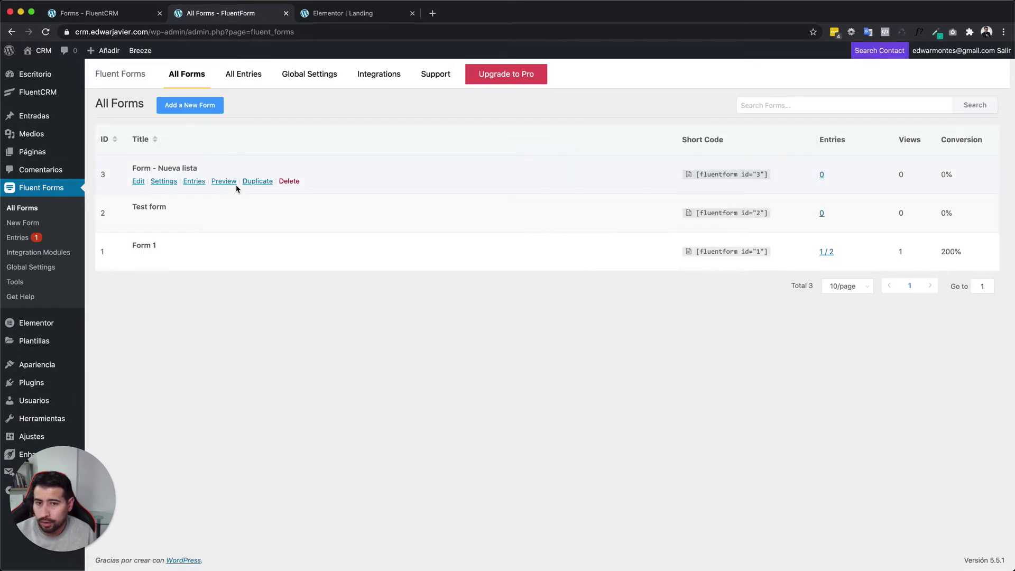
mouse_move(165, 209)
mouse_move(172, 182)
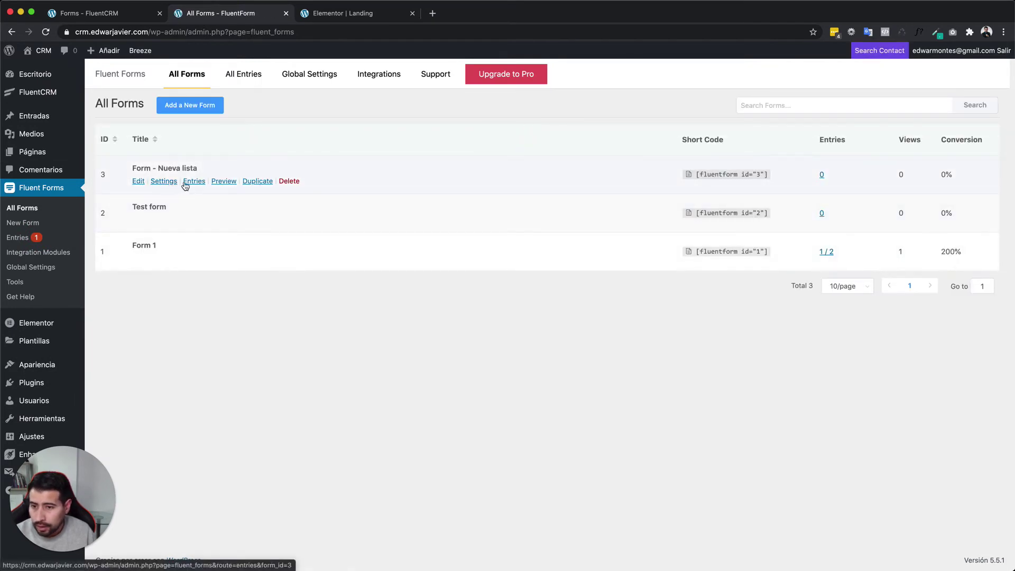
left_click(139, 182)
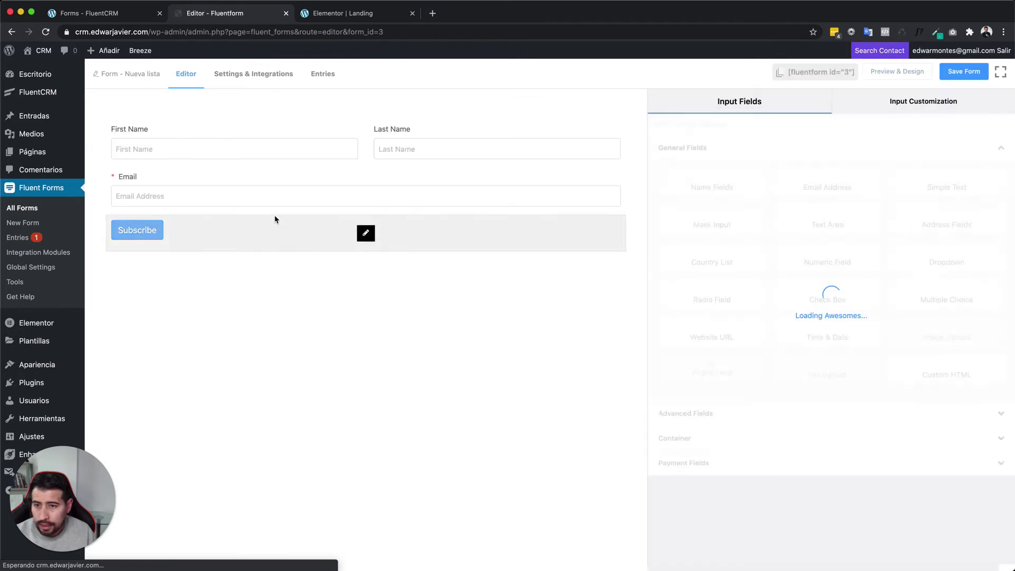
- Remove the Last Name input from the form's name fields and check the advanced options
left_click(210, 149)
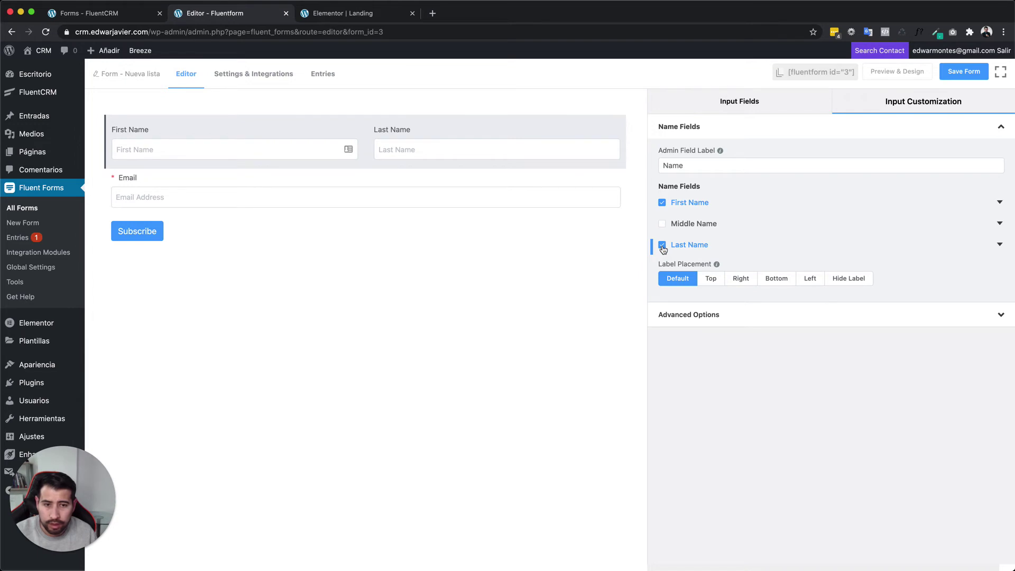
left_click(662, 245)
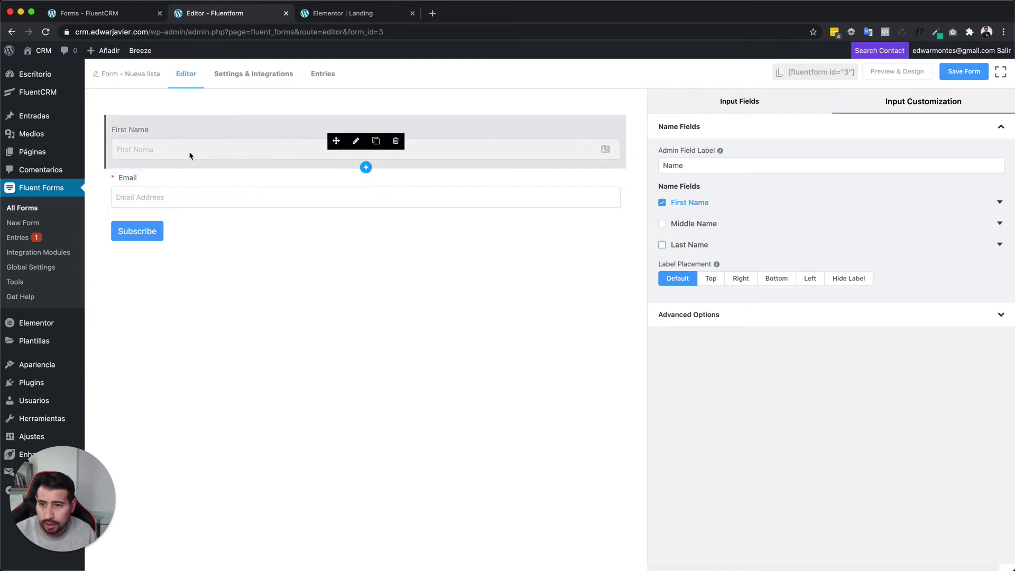
left_click(698, 166)
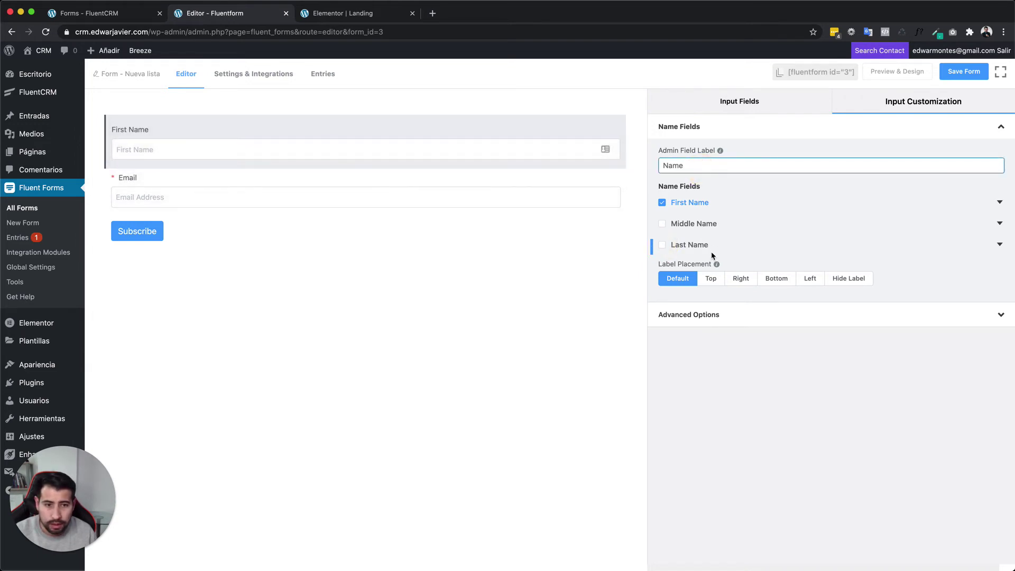
left_click(772, 311)
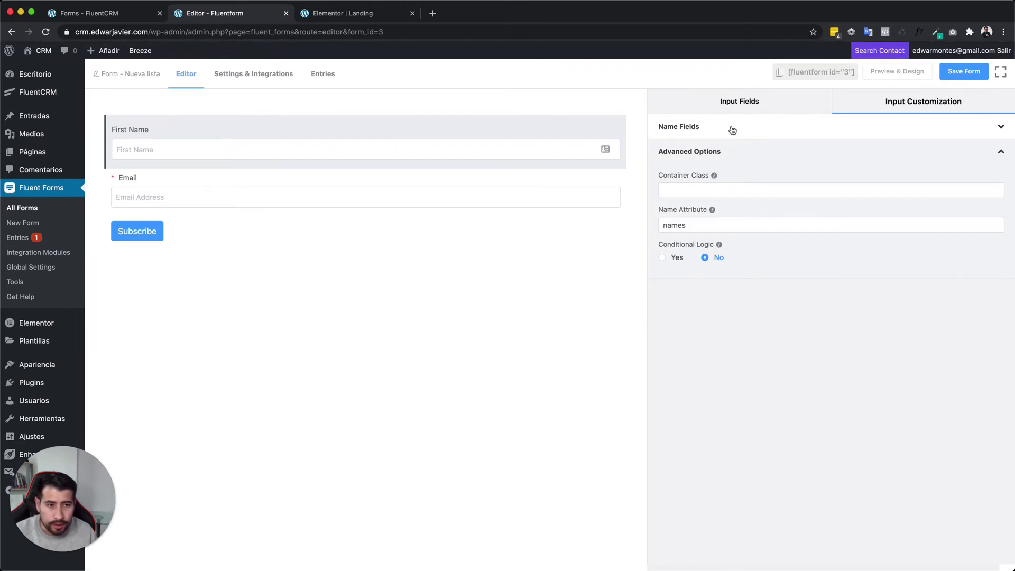
left_click(730, 128)
left_click(161, 149)
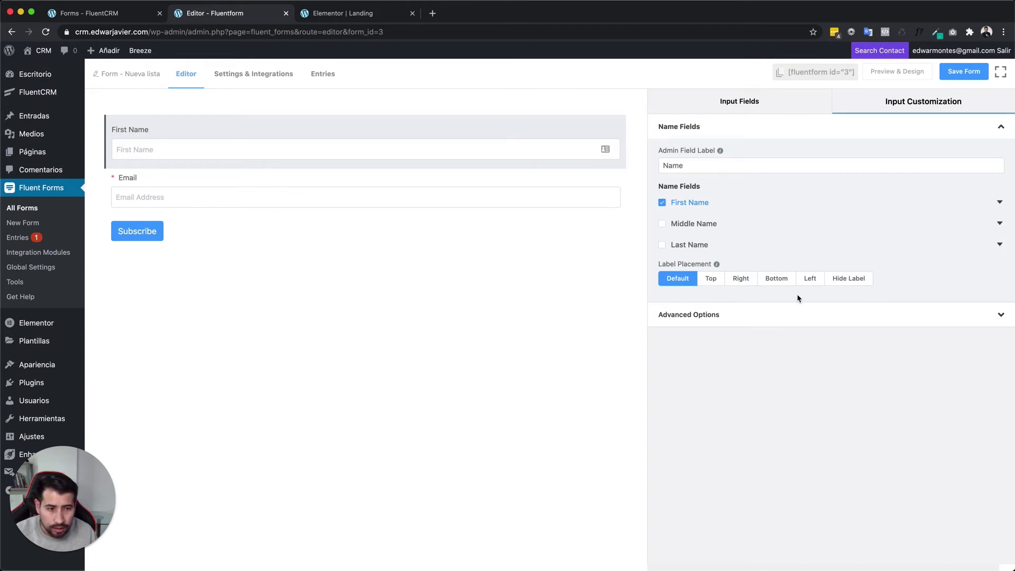
- Set the First Name field's placeholder to "Nombre" and make the field required
left_click(1000, 204)
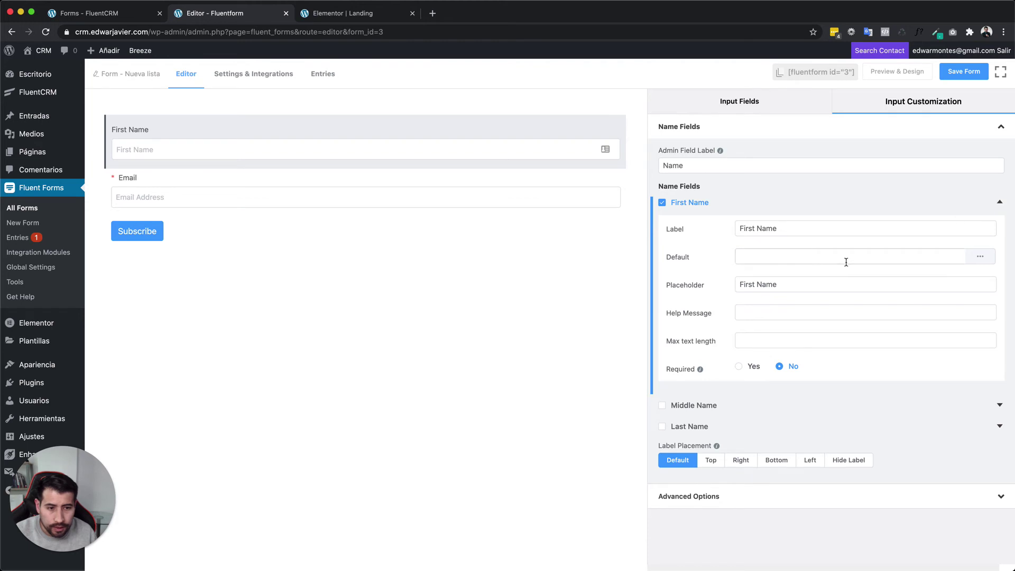
triple_click(788, 284)
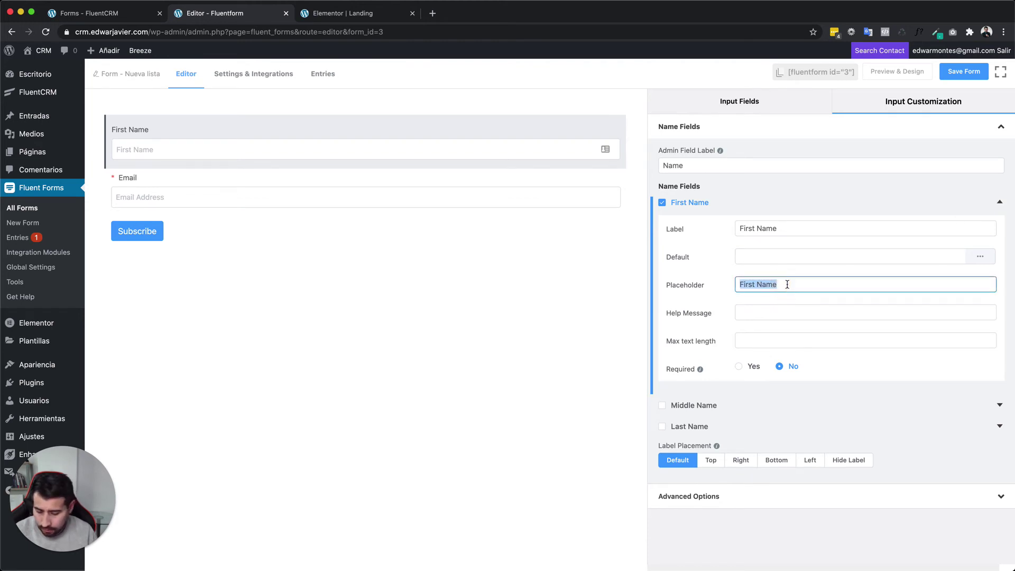
type("Nombre")
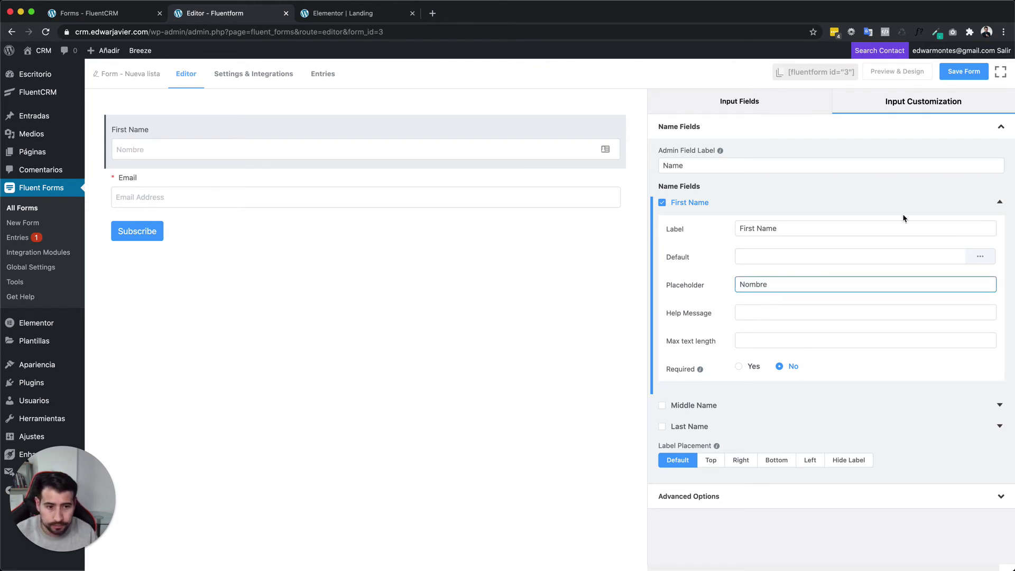
left_click(738, 367)
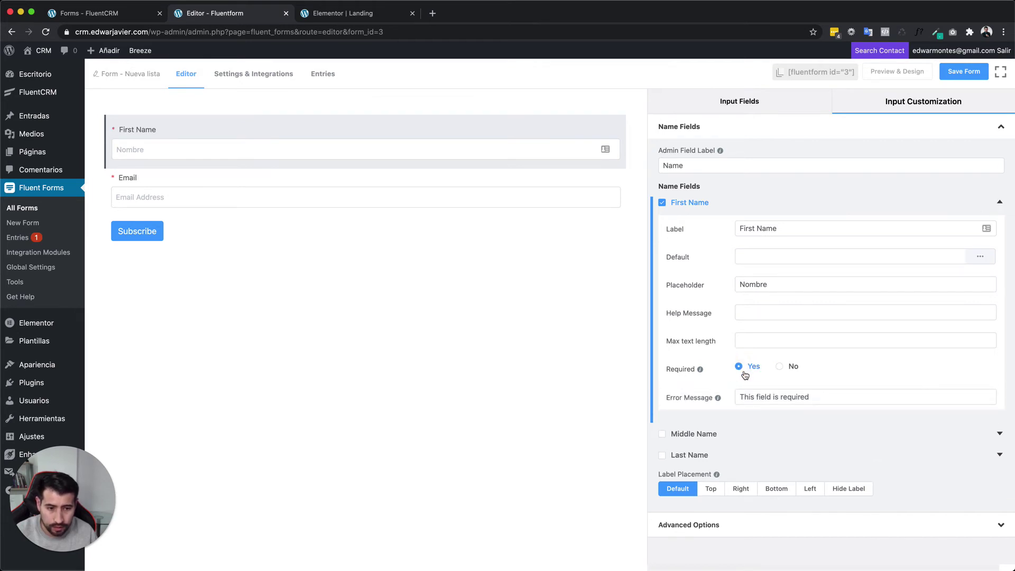
left_click(779, 394)
left_click(1000, 201)
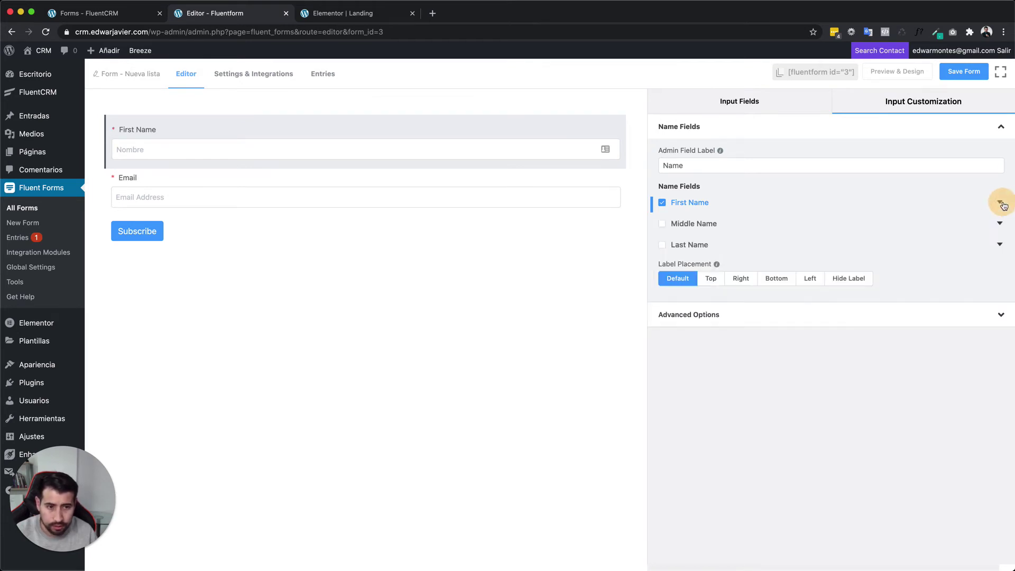
- Set the email field's placeholder to "Email"
left_click(142, 197)
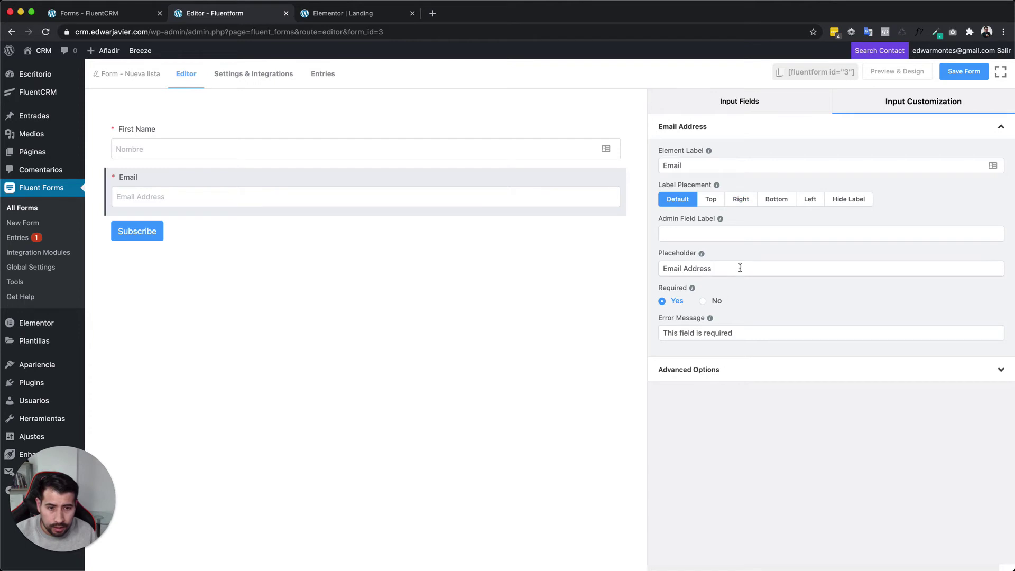
triple_click(766, 267)
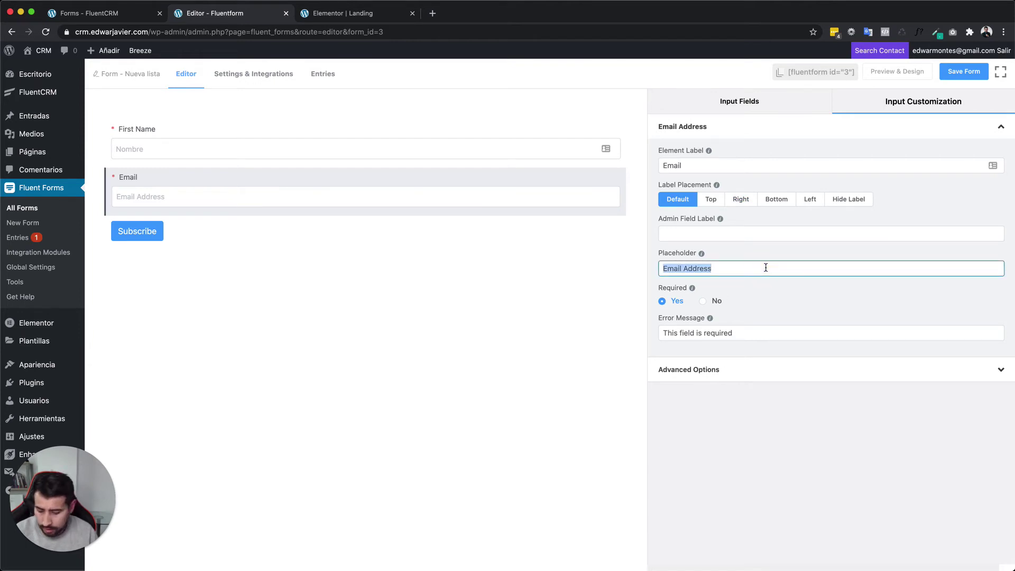
type("Email")
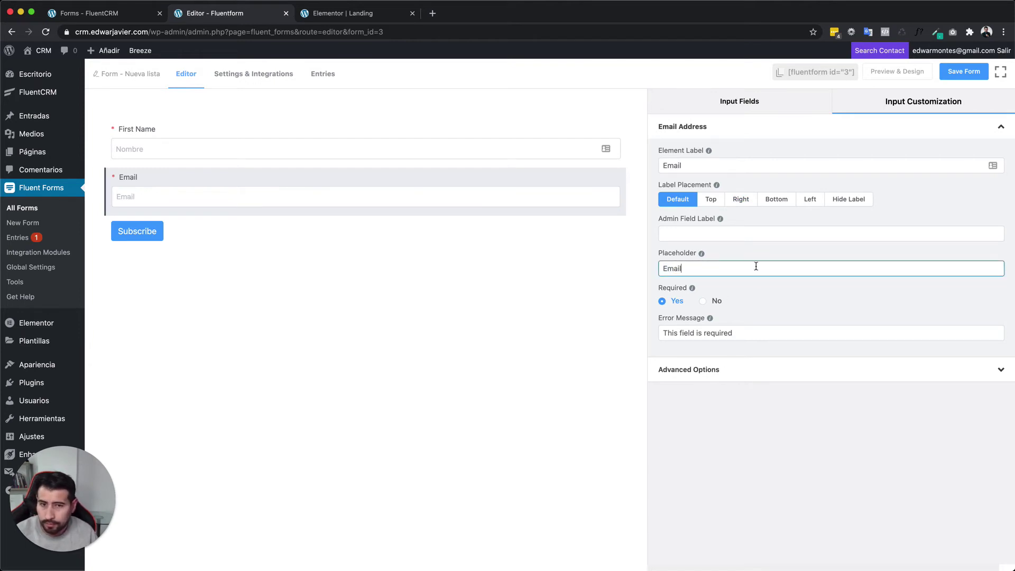
- Set the submit button's text to "REGISTRAME" and its size to Large
left_click(217, 230)
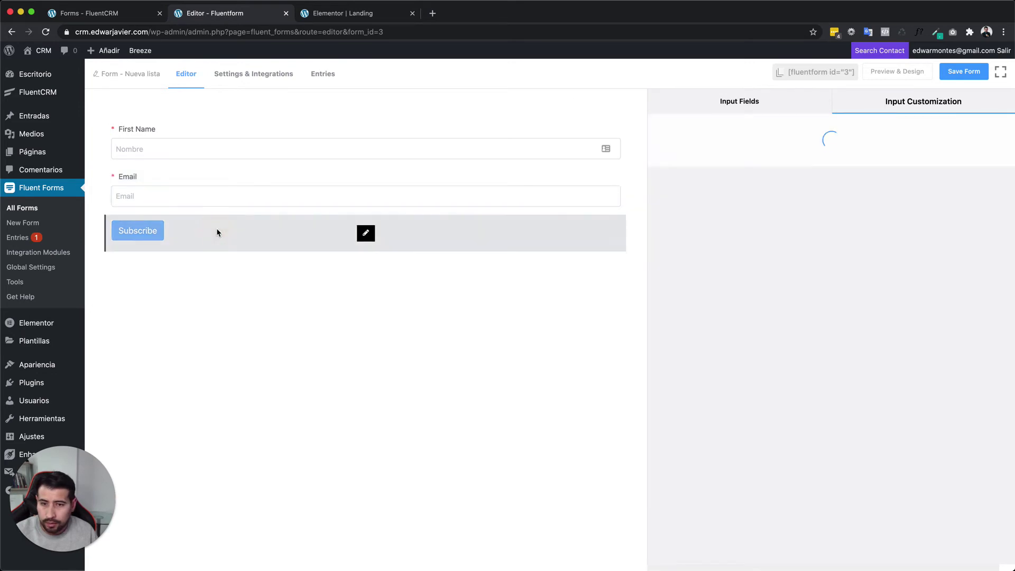
triple_click(721, 197)
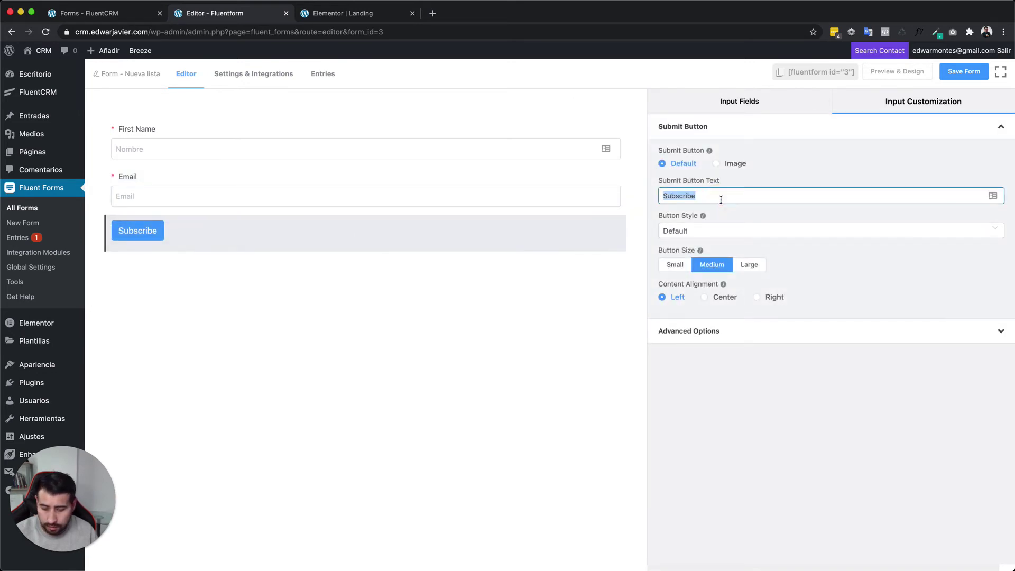
type("REGISTRAME")
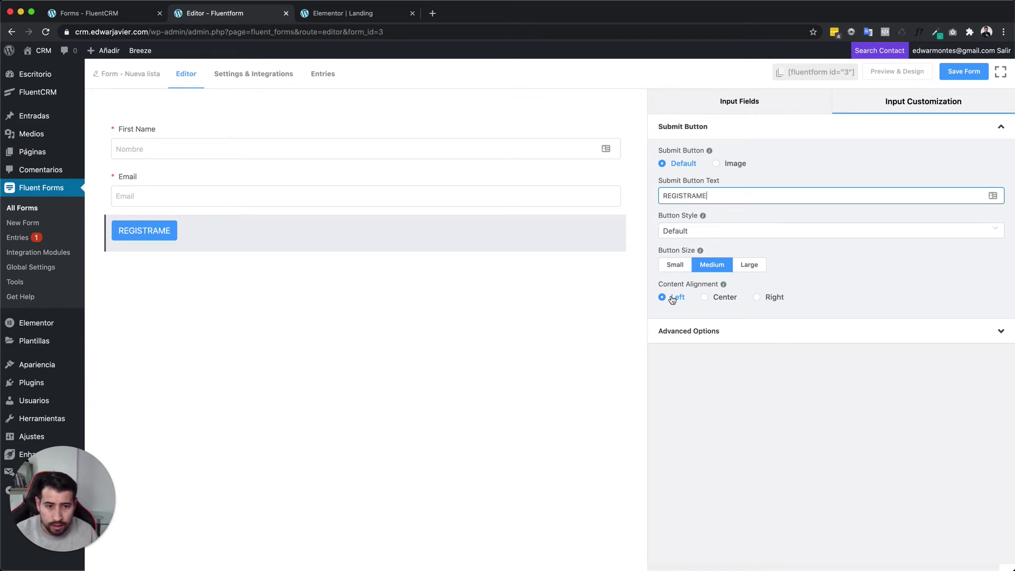
left_click(750, 265)
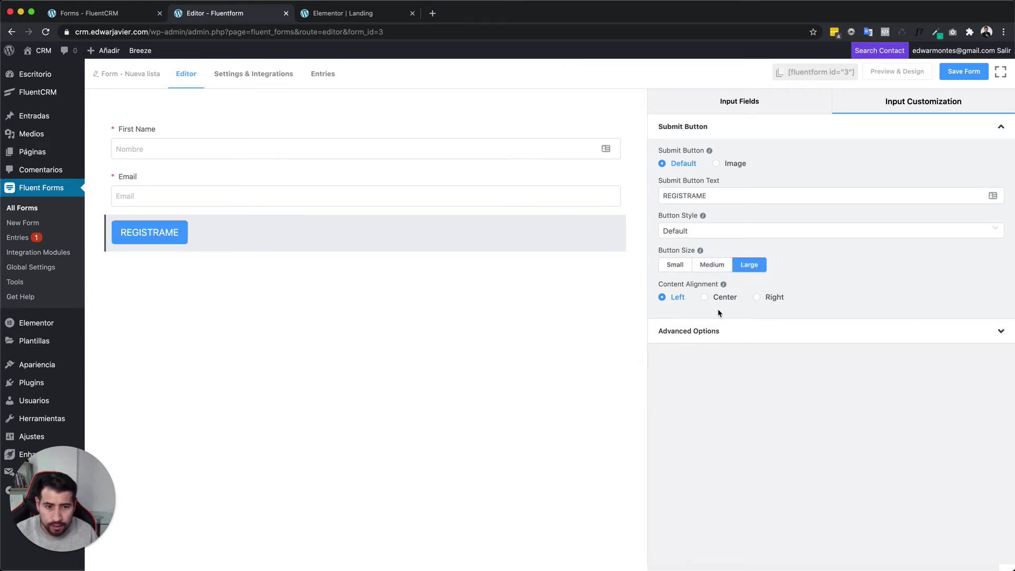
- Apply the Orange style to the submit button, and replace it with the Gray style
left_click(948, 230)
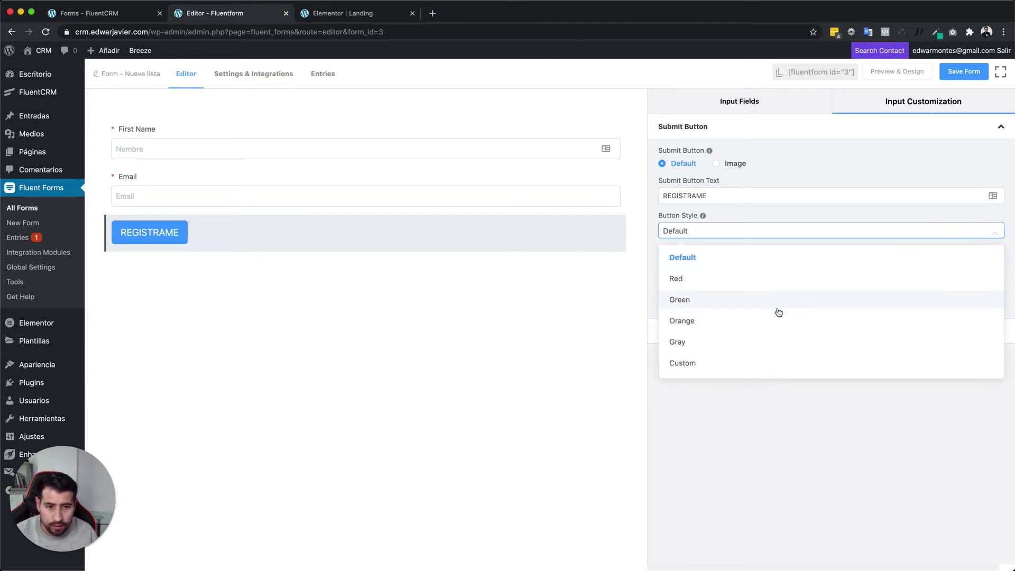
left_click(715, 317)
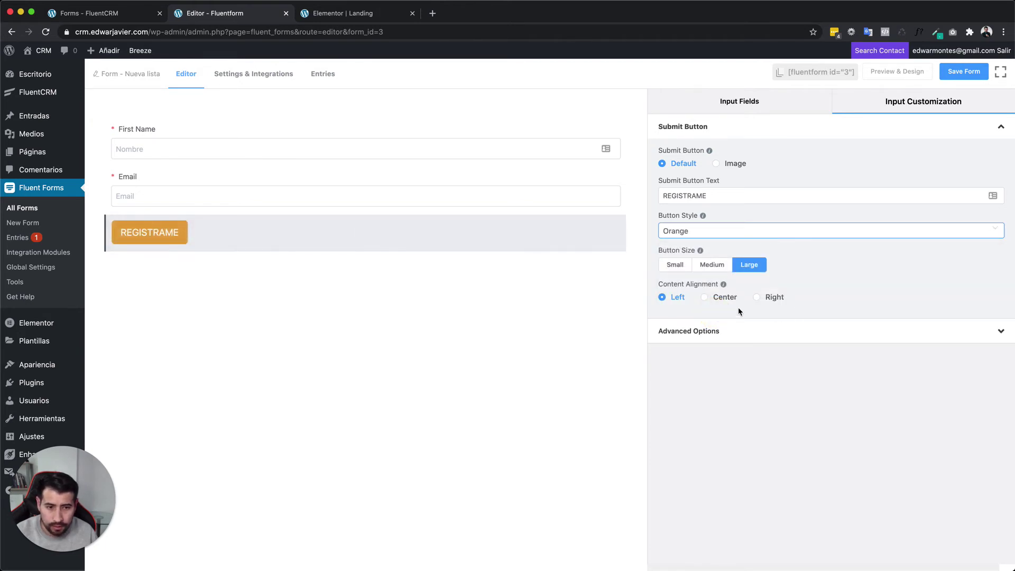
left_click(974, 234)
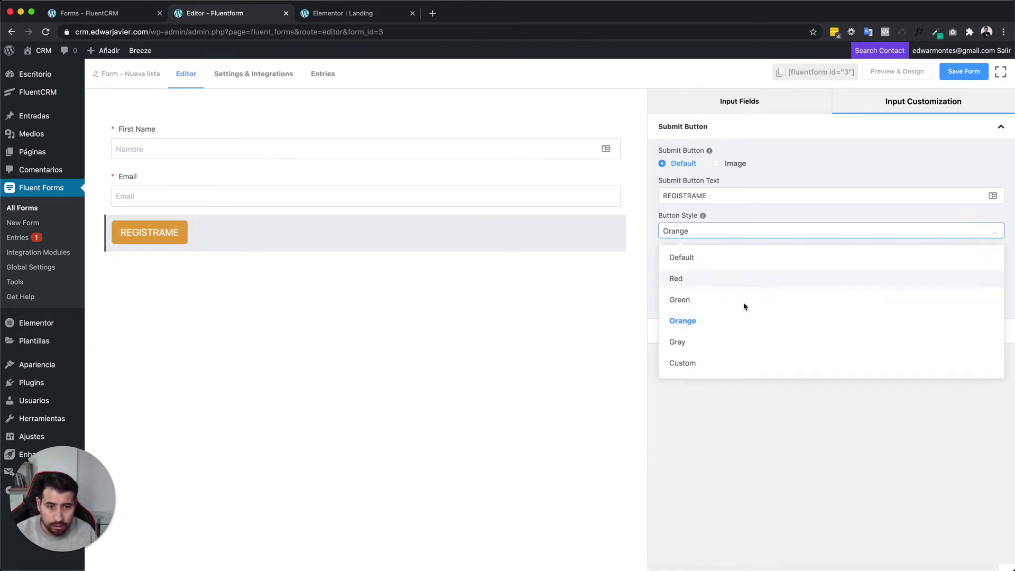
left_click(702, 343)
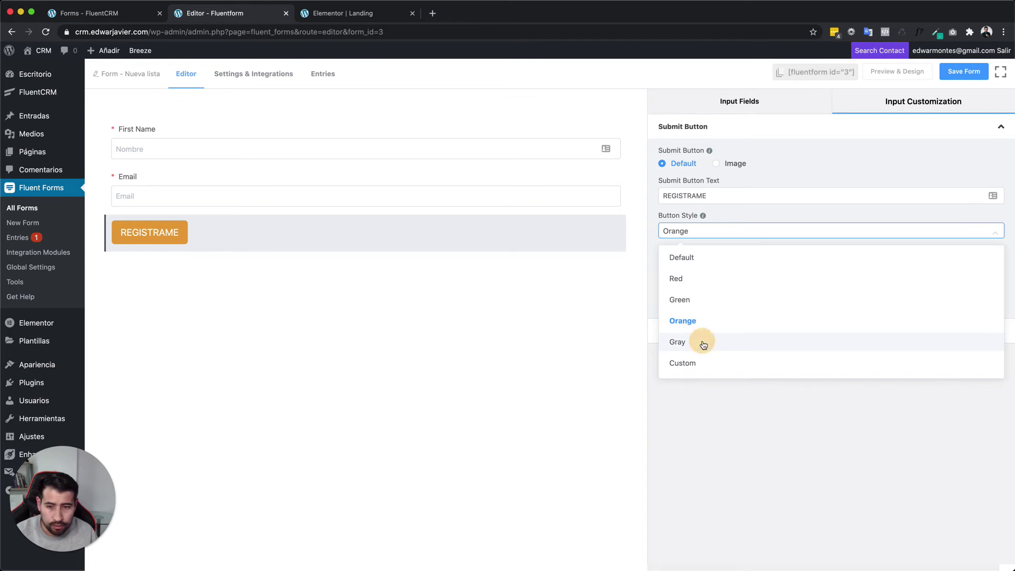
- Set the submit button's style to Orange and save the form
left_click(839, 231)
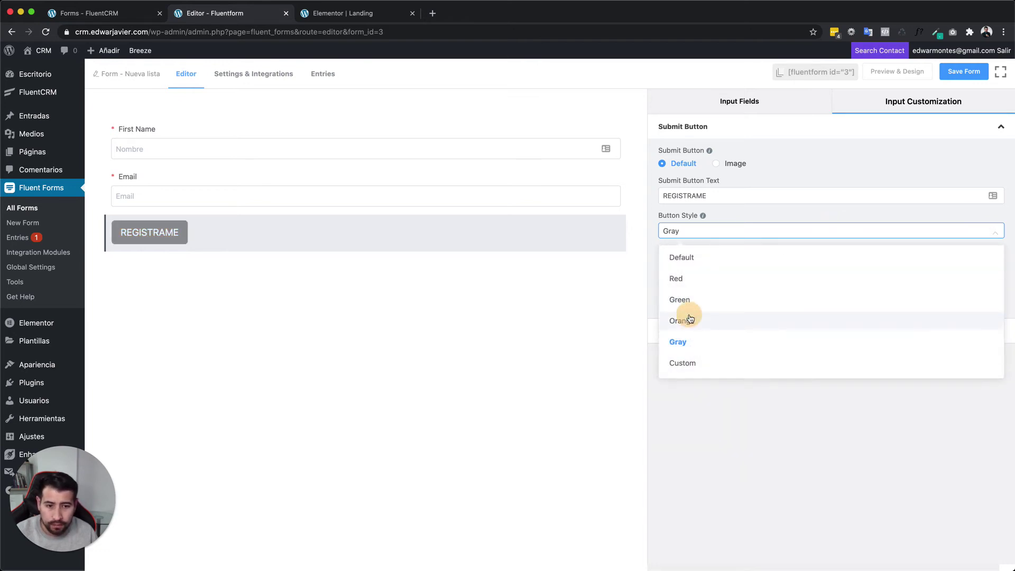
left_click(687, 319)
left_click(957, 78)
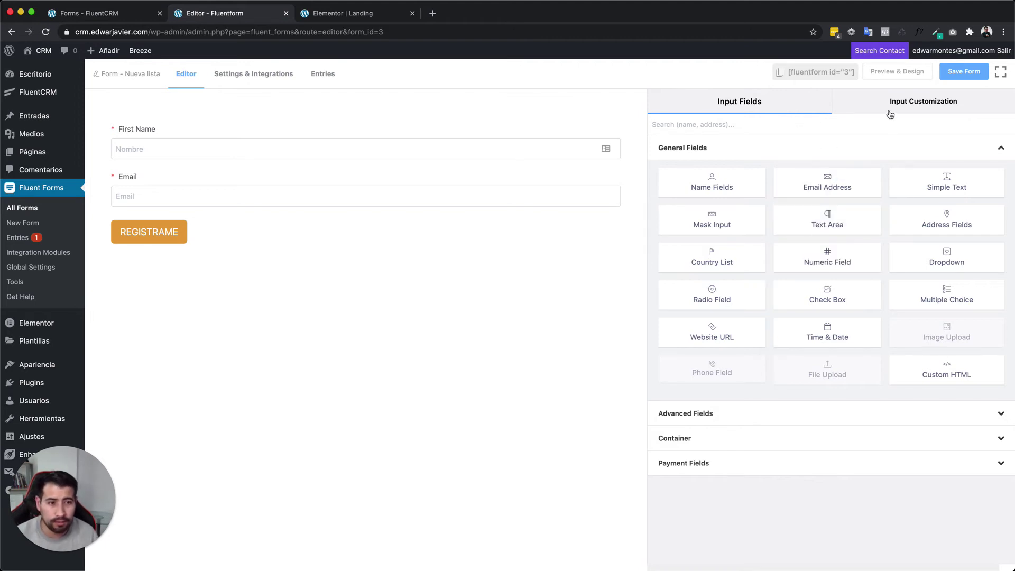
- Preview the landing page with the updated form and close the Elementor editor
left_click(349, 12)
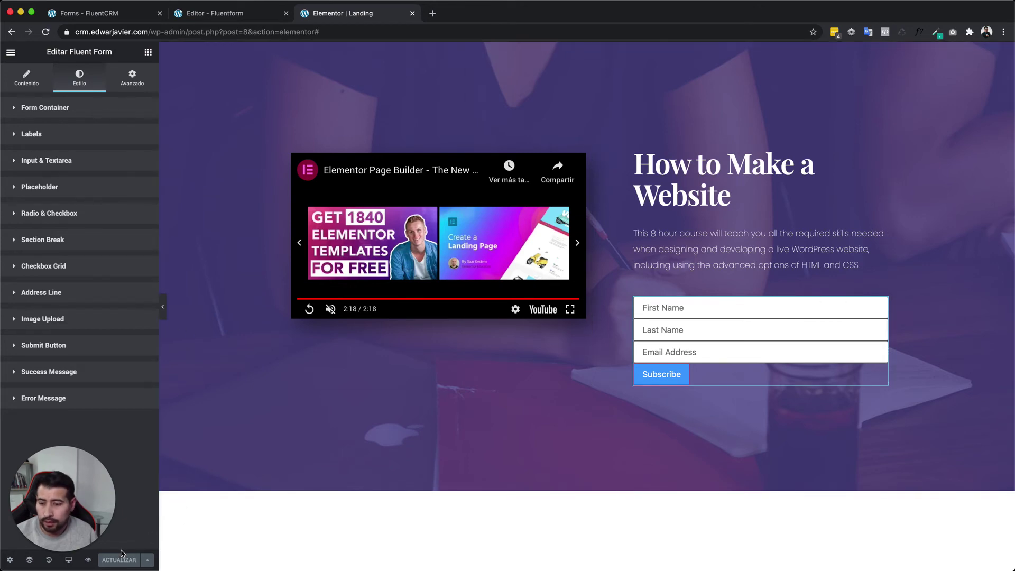
left_click(88, 560)
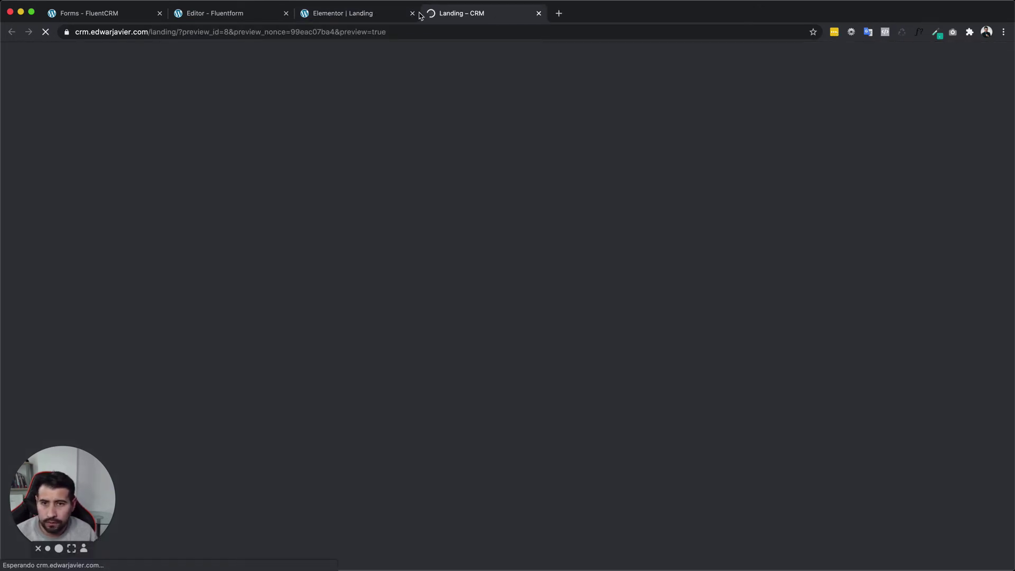
left_click(415, 15)
left_click(412, 14)
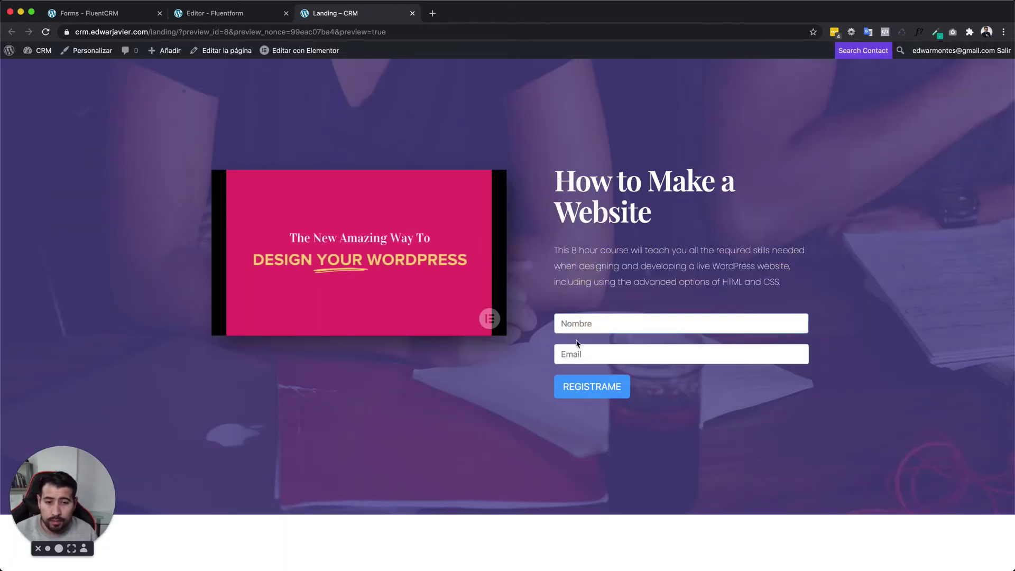
left_click(590, 323)
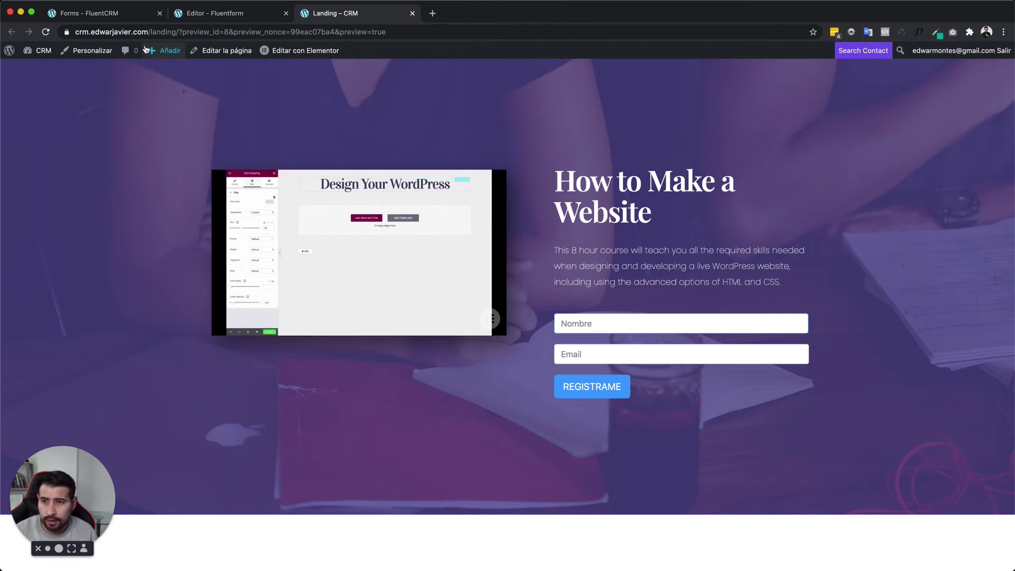
- Review the FluentCRM contacts list and return to the landing page preview
left_click(117, 15)
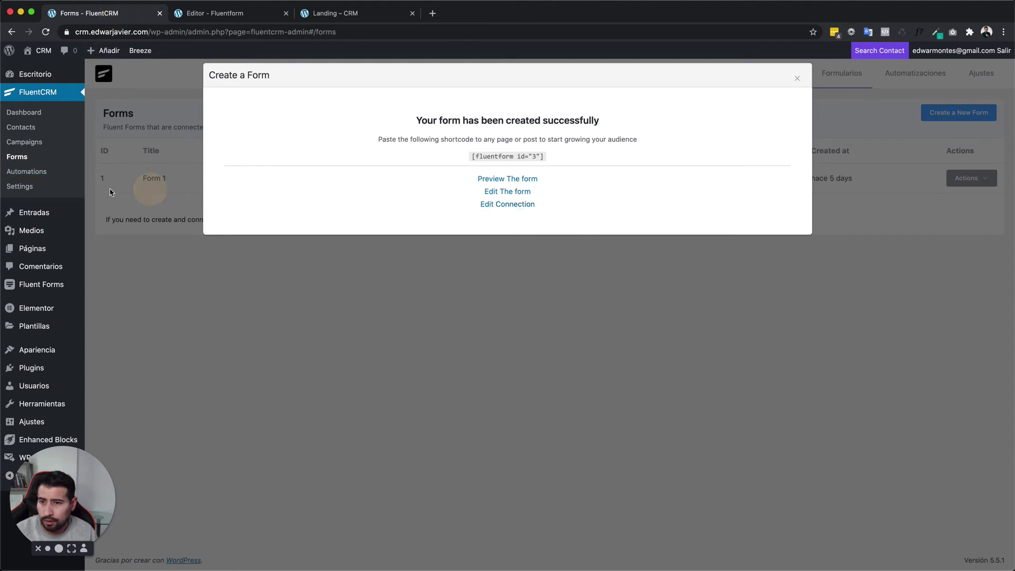
left_click(21, 127)
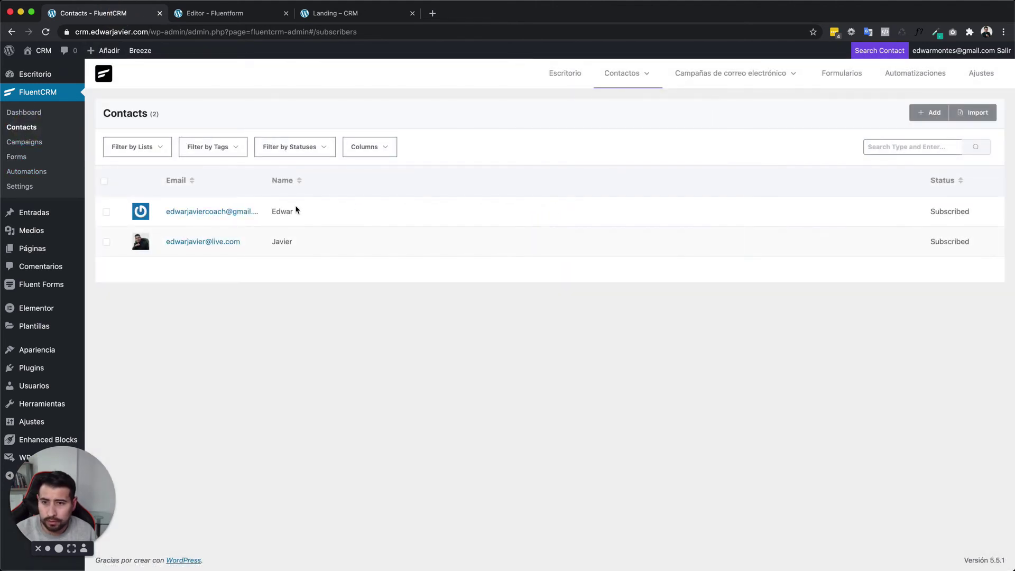
left_click(348, 15)
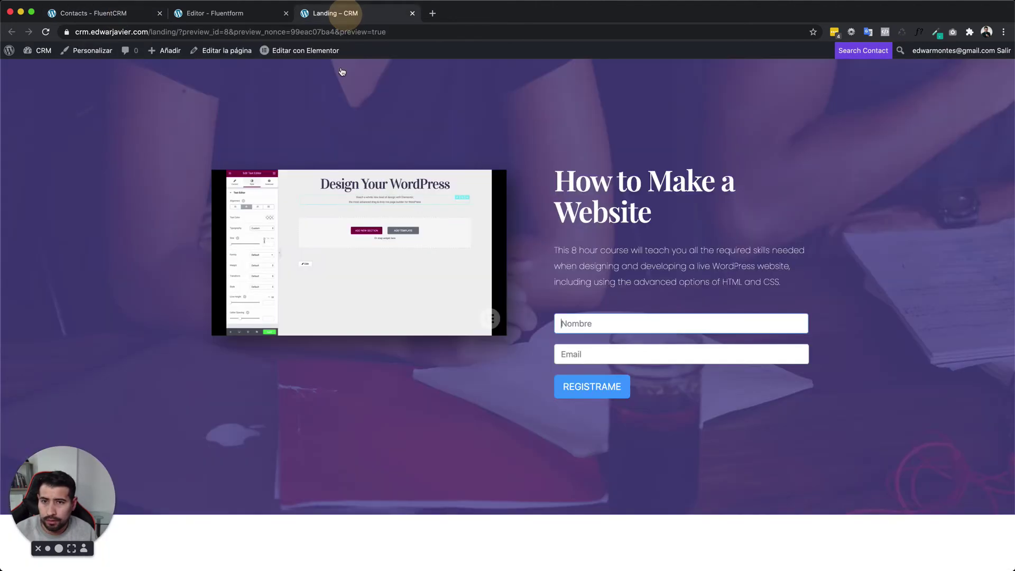
- Enter the subscriber's first name in the Nombre field of the landing page form
left_click(620, 323)
type("eDWA")
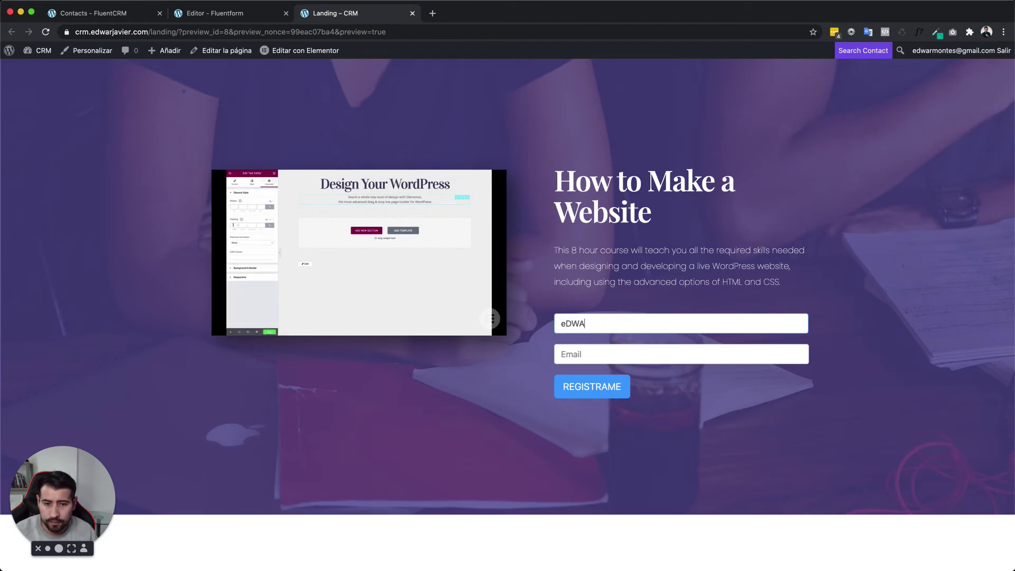
key("super+a")
type("Edwar")
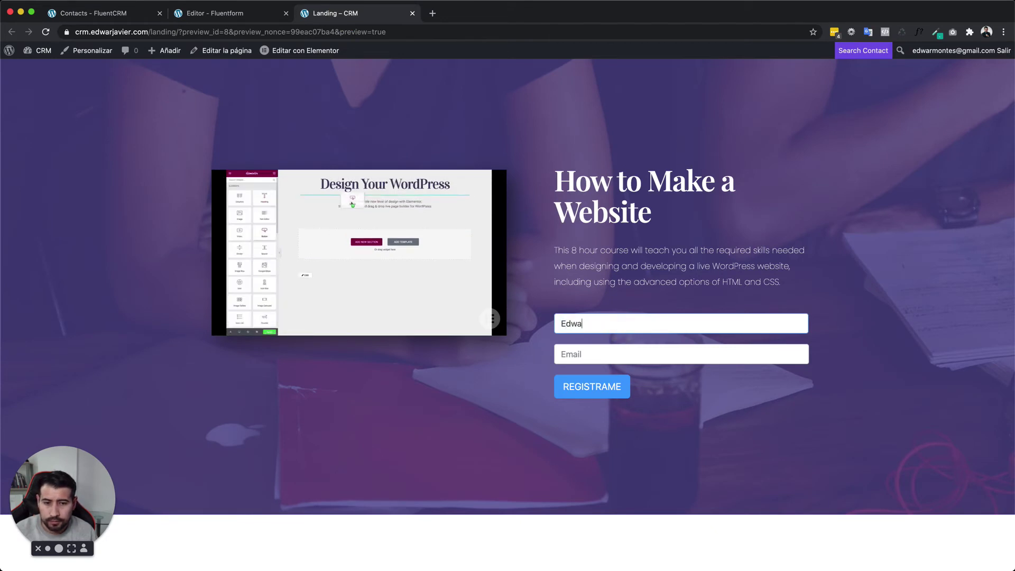
- Fill in the subscriber's email from the saved suggestions and submit the registration form
key("Tab")
type("edwar")
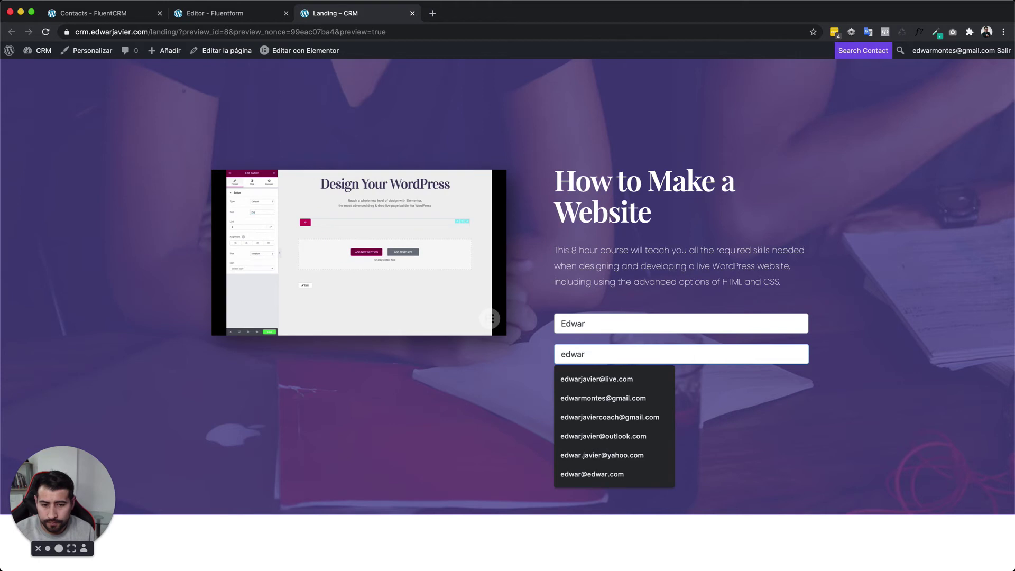
key("Down")
key("Down")
key("Down")
key("Down")
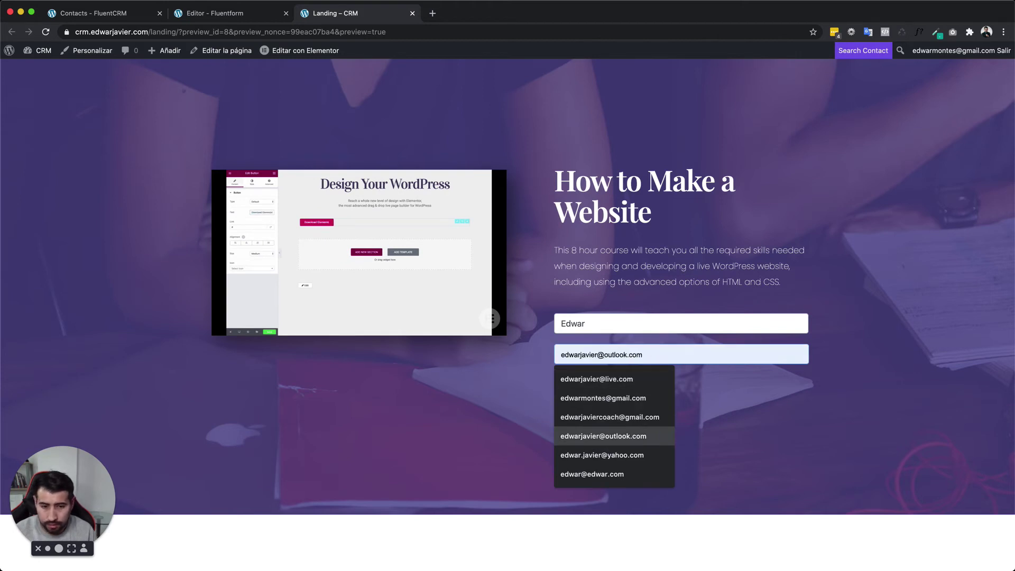
key("Return")
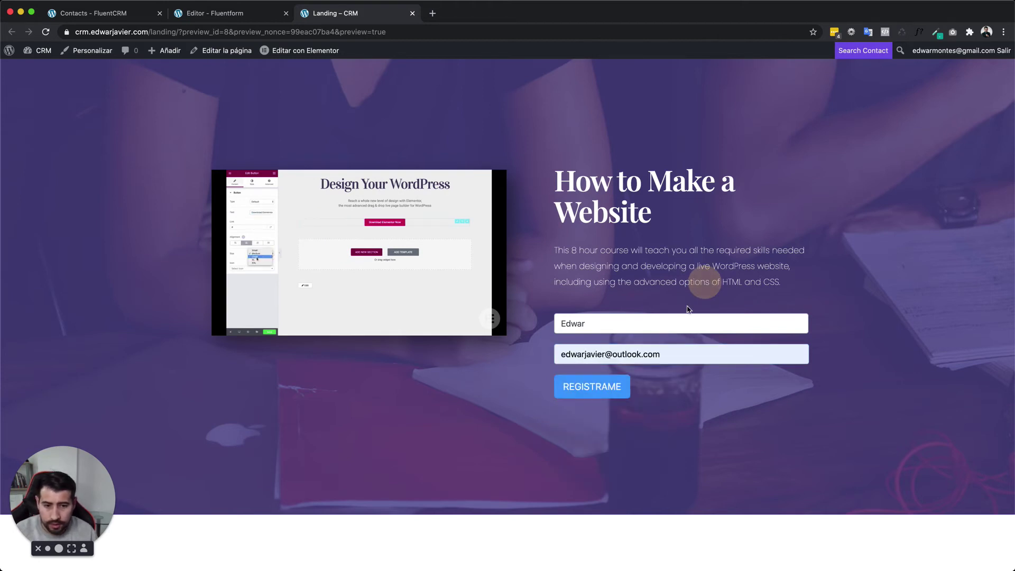
left_click(593, 387)
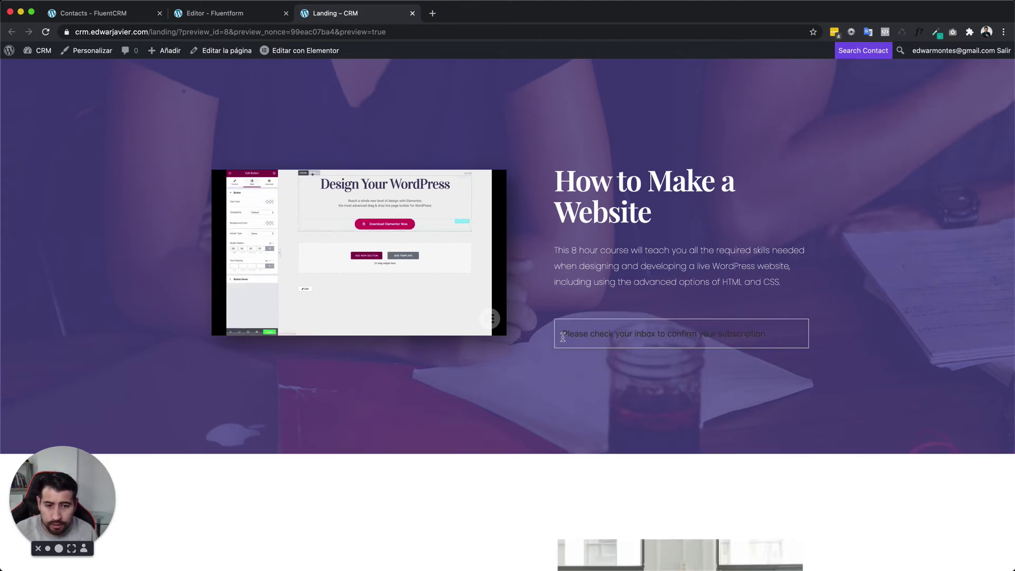
- Examine the confirmation message shown in place of the submitted form
left_click_drag(561, 336, 785, 333)
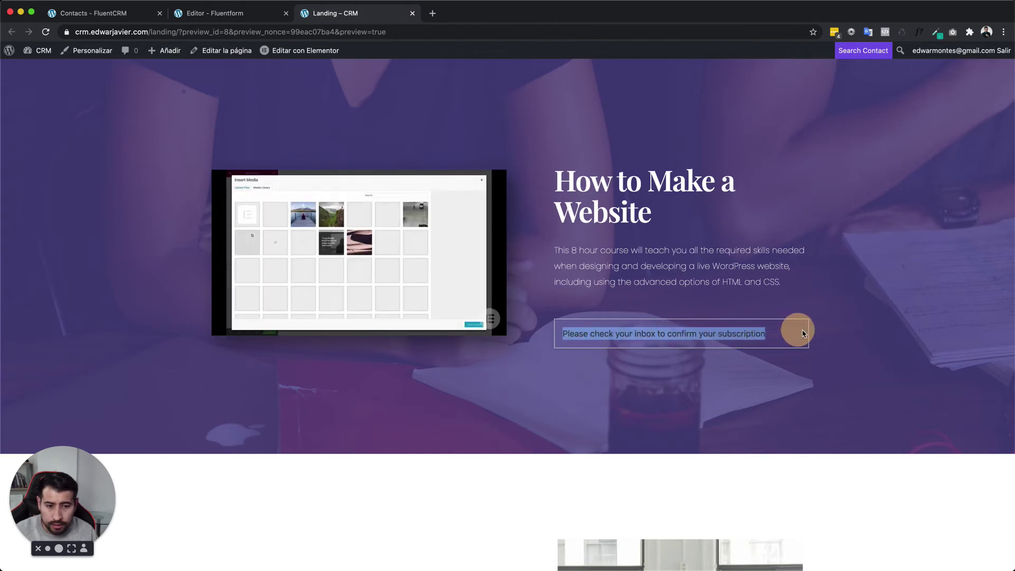
left_click(690, 338)
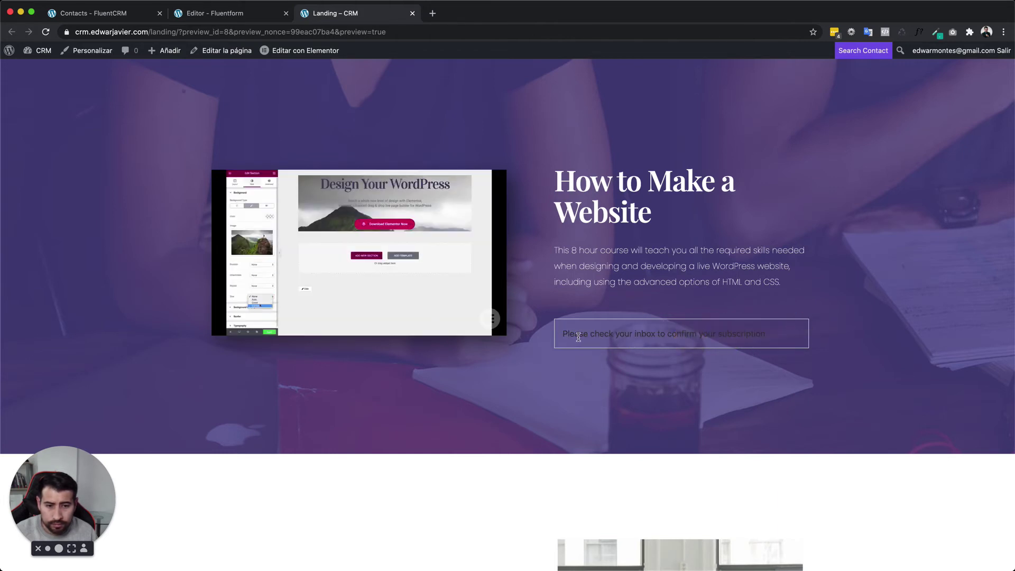
left_click_drag(561, 336, 789, 333)
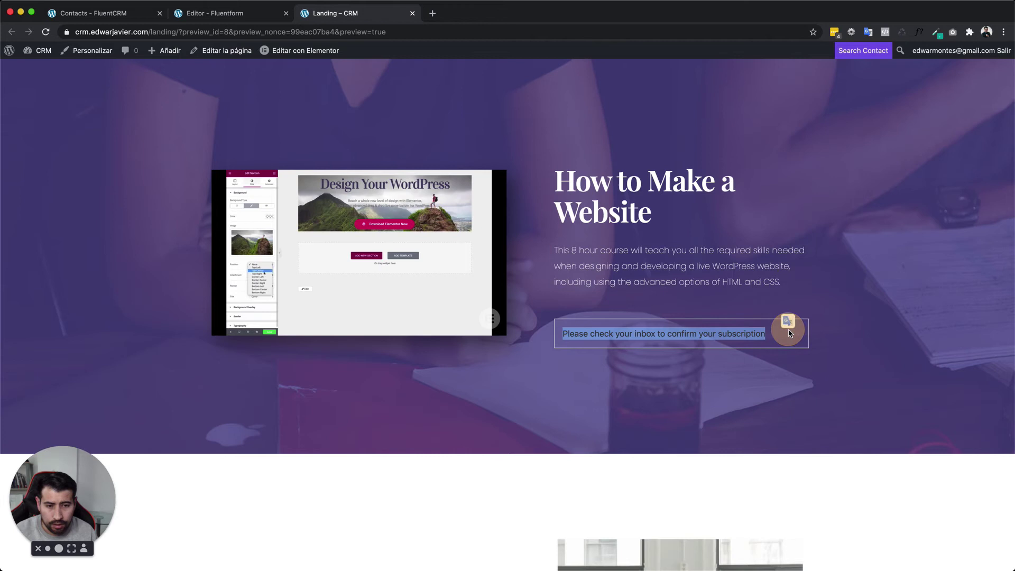
left_click(747, 333)
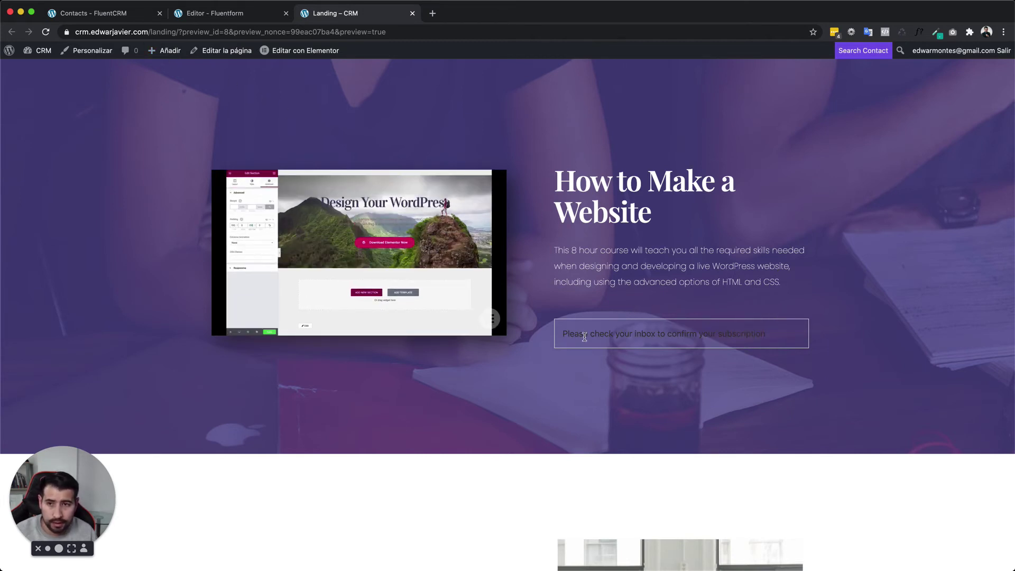
- Set the form's Confirmation Type to To a Page with the Gracias page selected, and save the settings
left_click(196, 15)
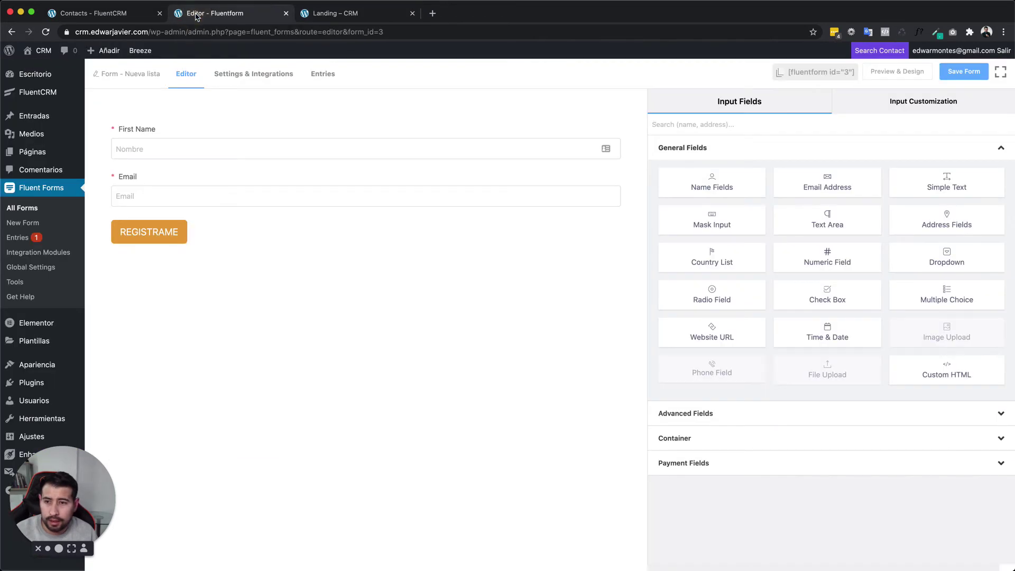
left_click(267, 75)
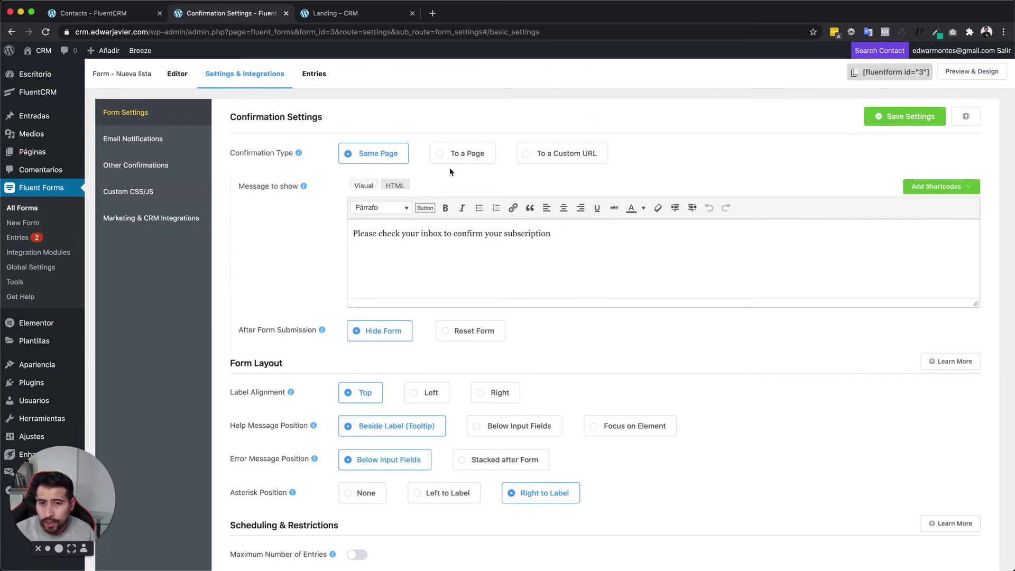
left_click(440, 156)
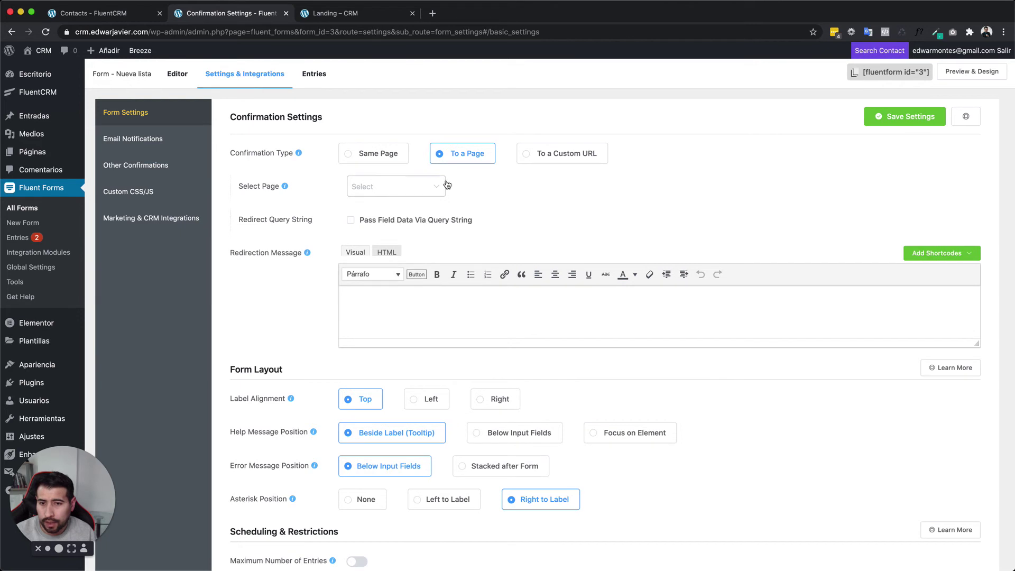
left_click(392, 189)
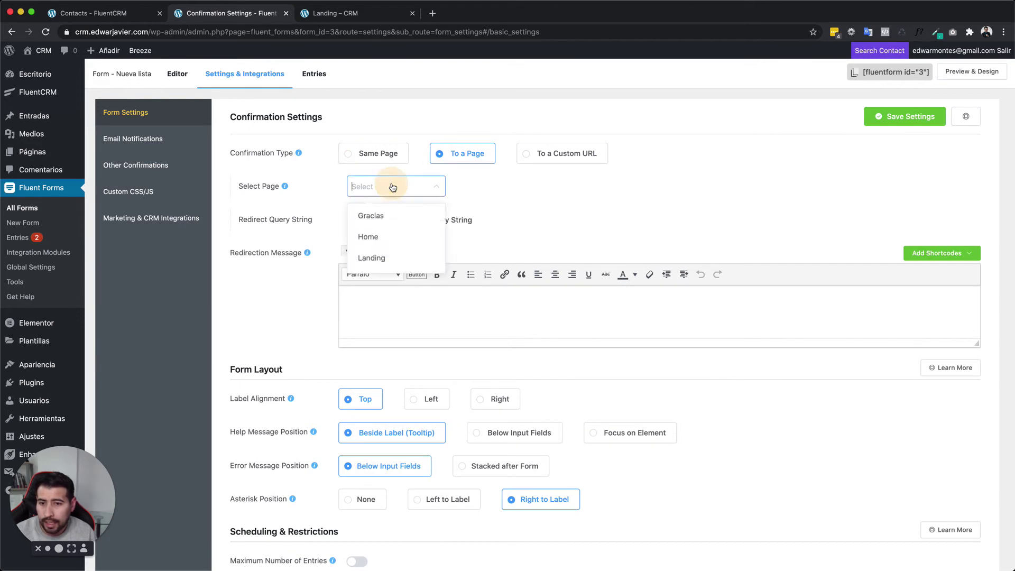
left_click(383, 215)
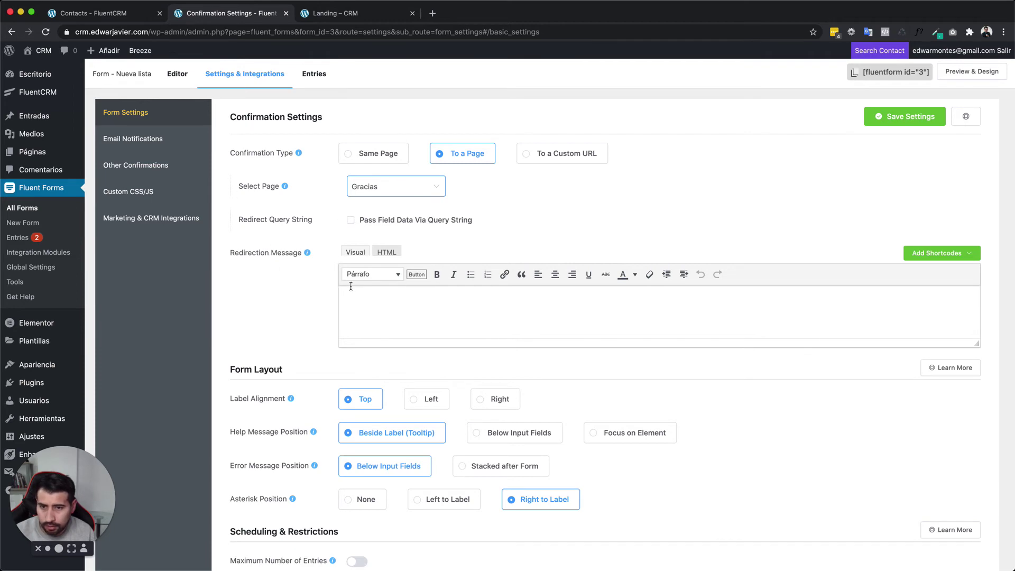
scroll(289, 296, "down", 7)
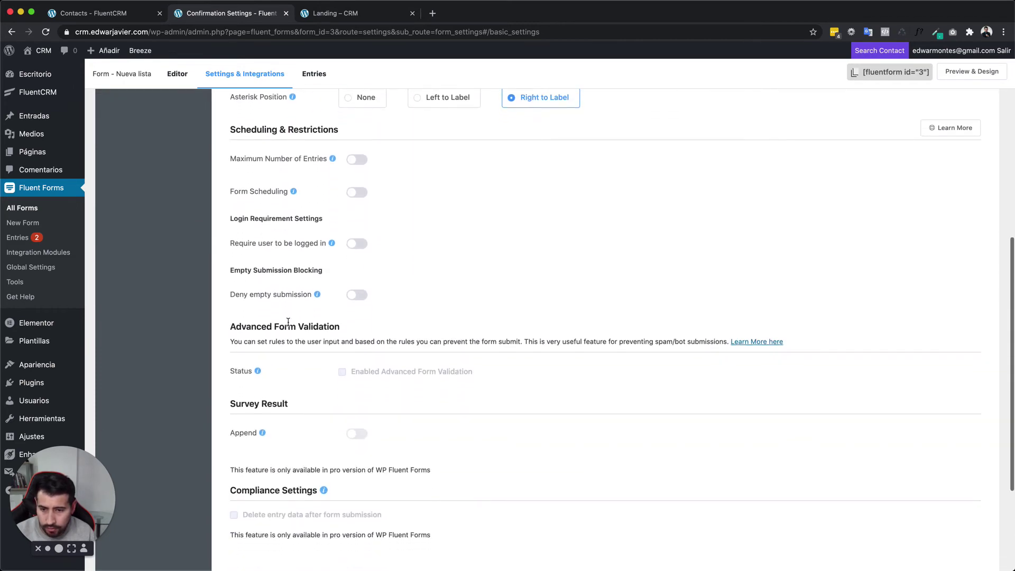
scroll(805, 135, "up", 7)
left_click(904, 116)
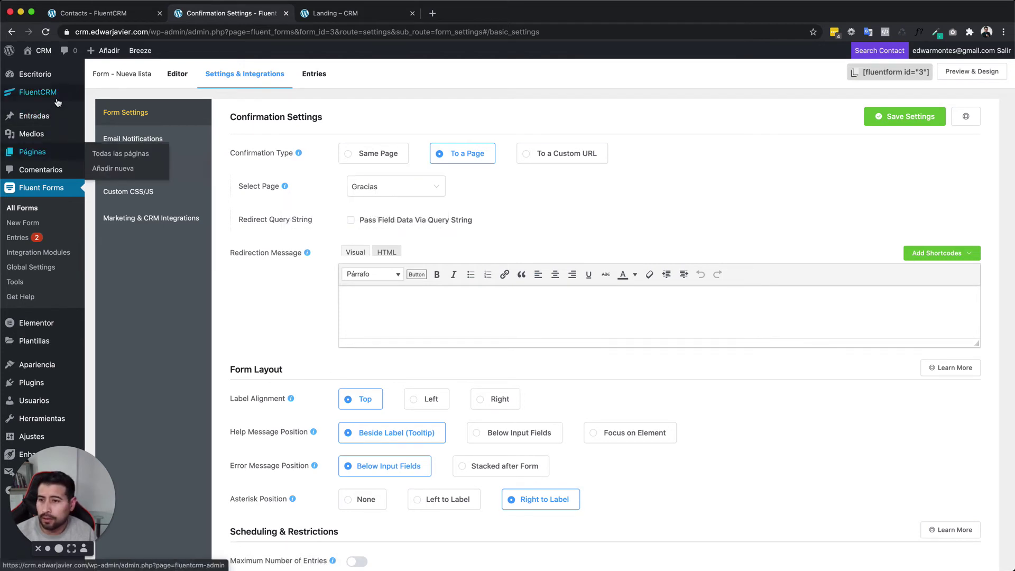
- Open the newly registered contact's profile in FluentCRM to check its list, tag and basic information
mouse_move(56, 101)
left_click(115, 110)
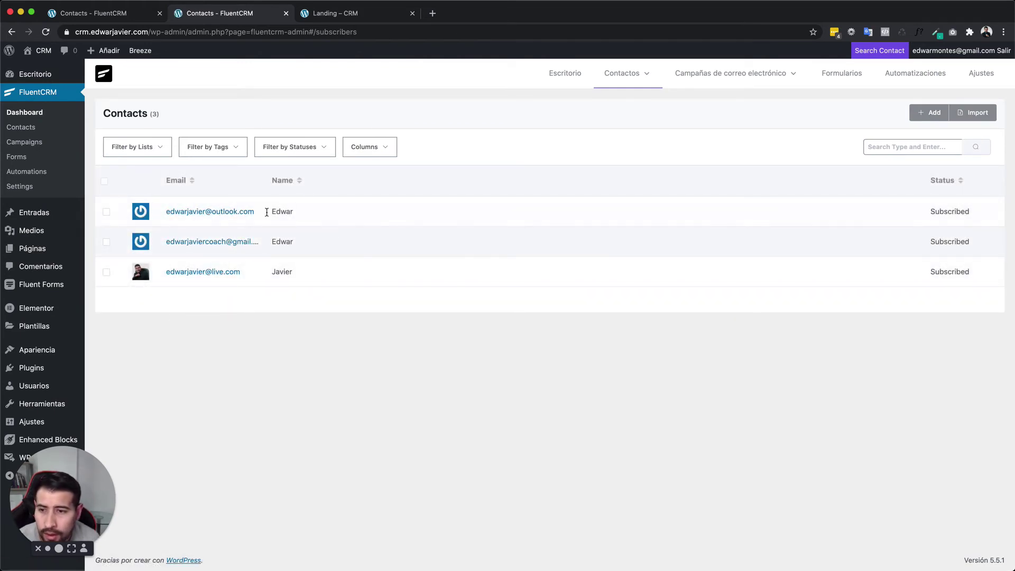
left_click(222, 212)
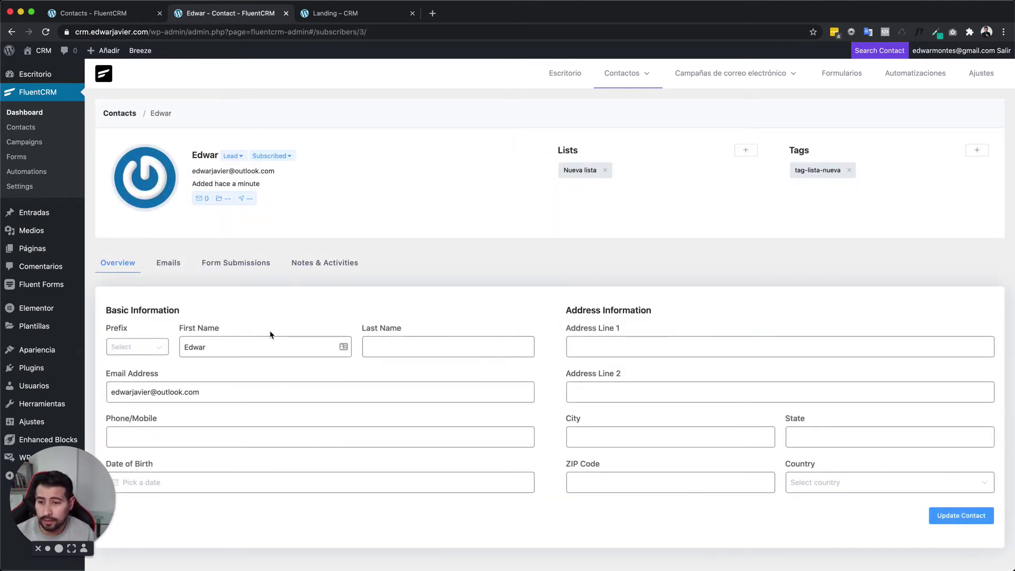
scroll(243, 379, "down", 2)
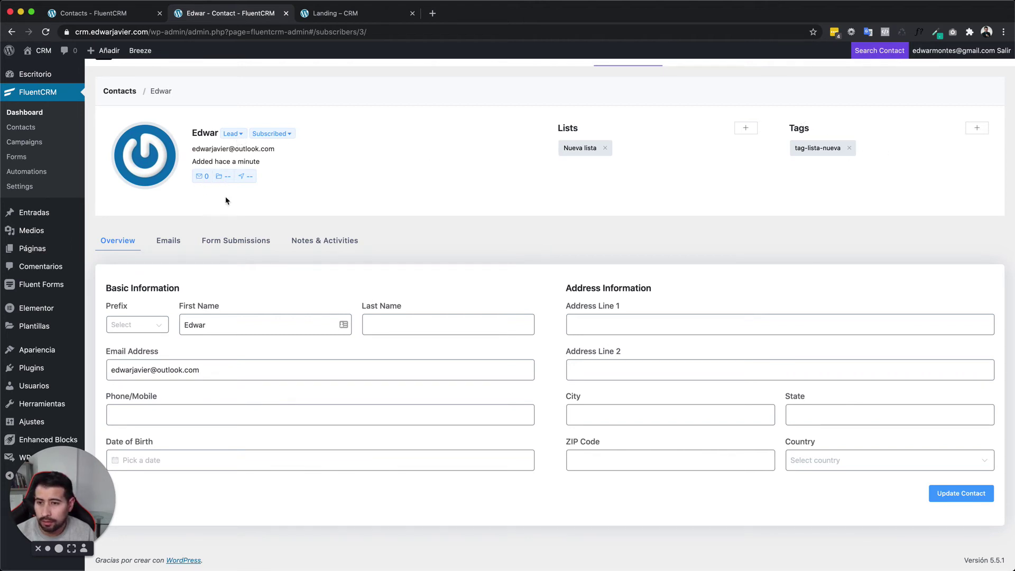
- Check the contact's email history and preview the "Gracias por registrarte" email, closing the preview when done
left_click(169, 241)
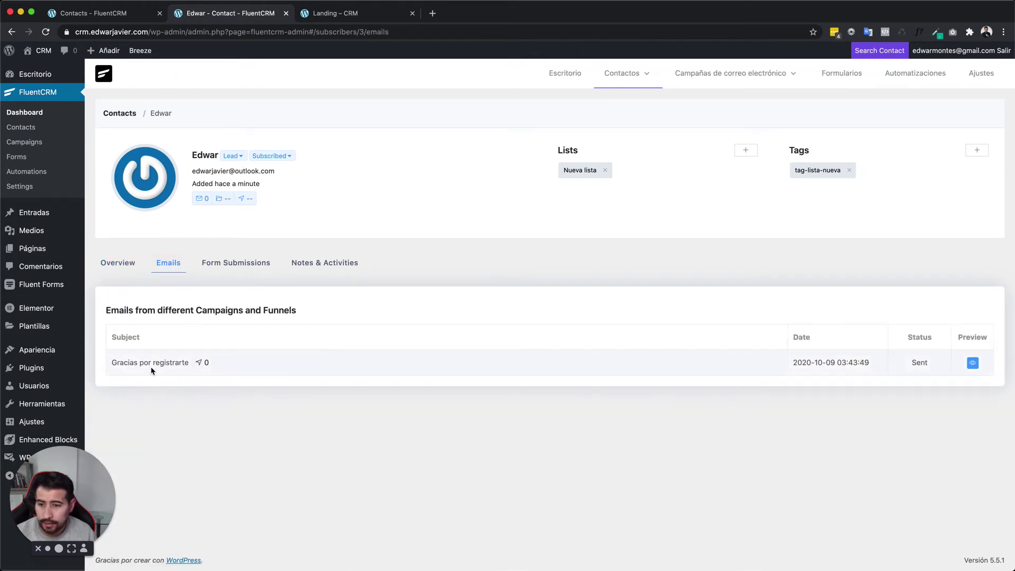
left_click(917, 362)
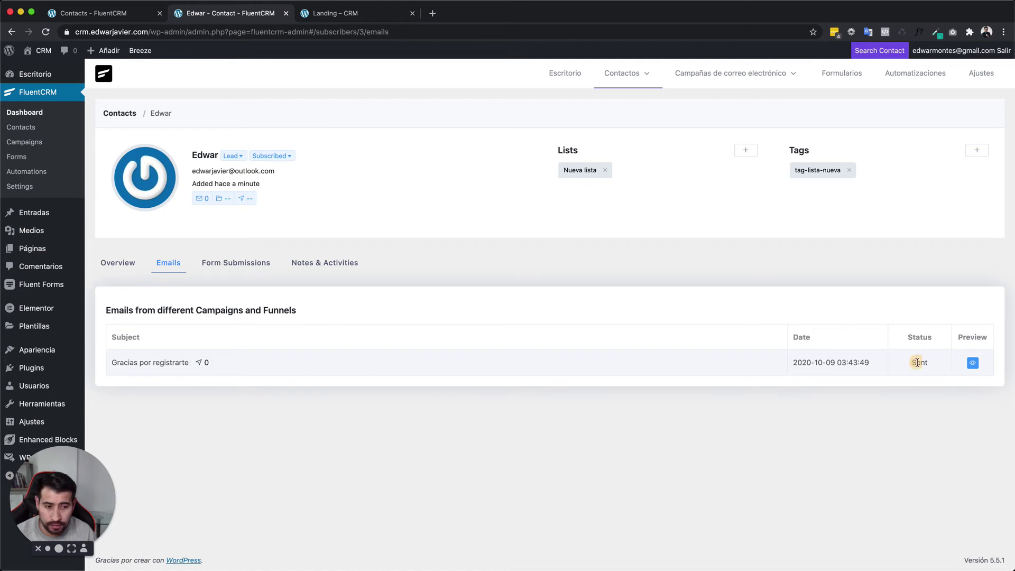
left_click(972, 363)
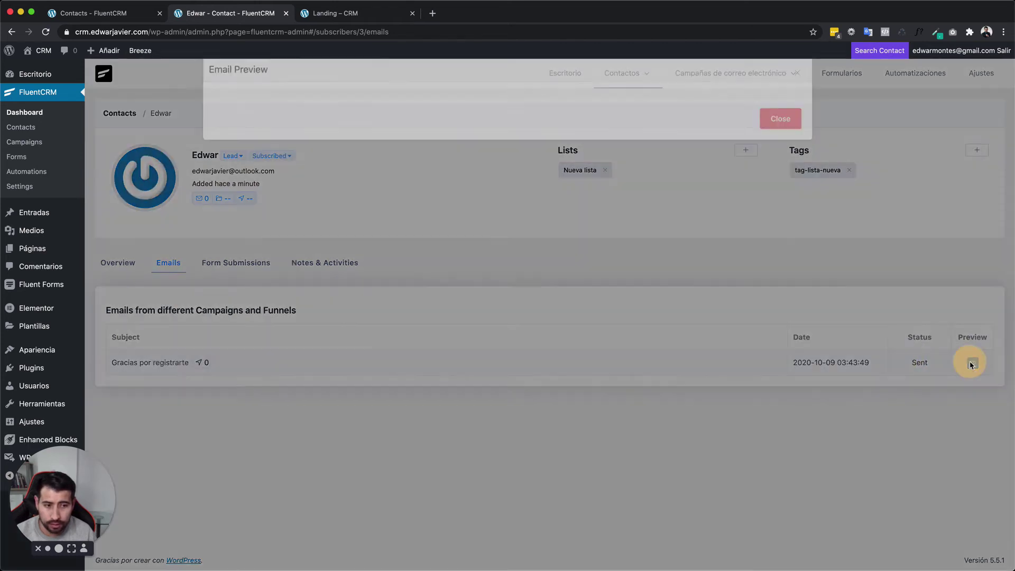
left_click(333, 231)
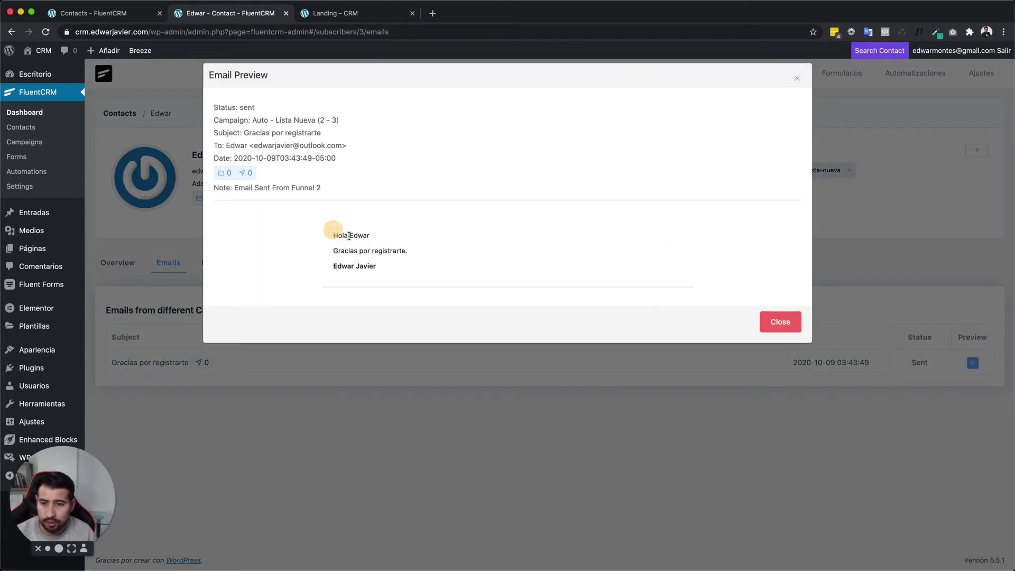
left_click(417, 282)
left_click(425, 270)
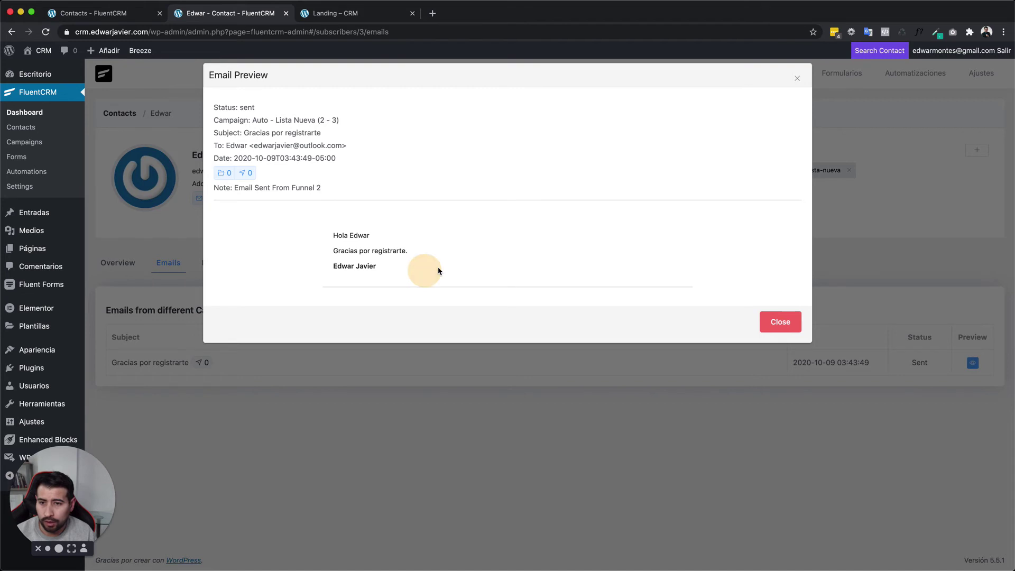
left_click(781, 322)
- Check the contact's form submissions and notes, opening a blank new note to view its fields and cancelling it
left_click(243, 267)
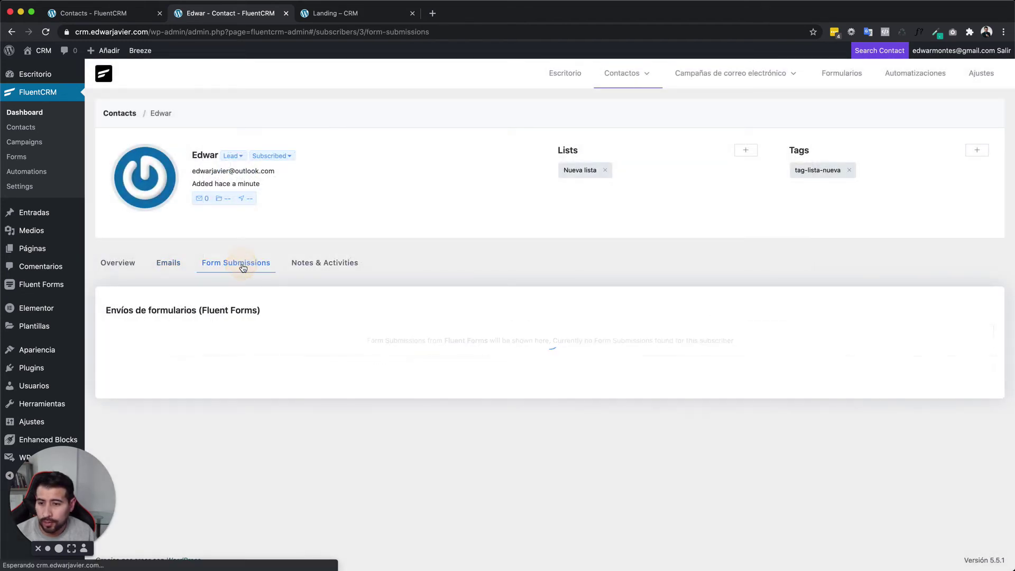
left_click(321, 266)
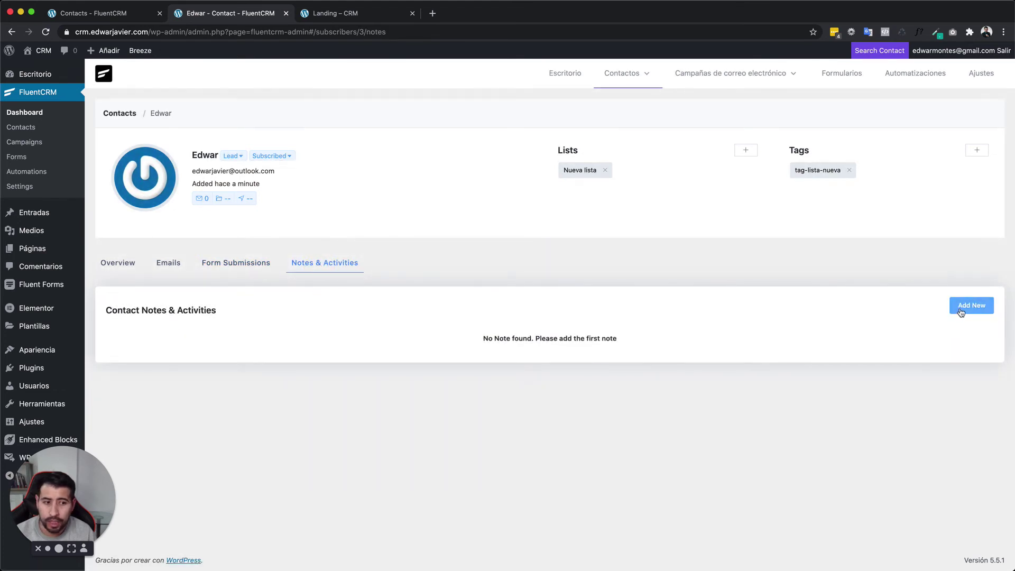
left_click(961, 312)
scroll(249, 411, "down", 3)
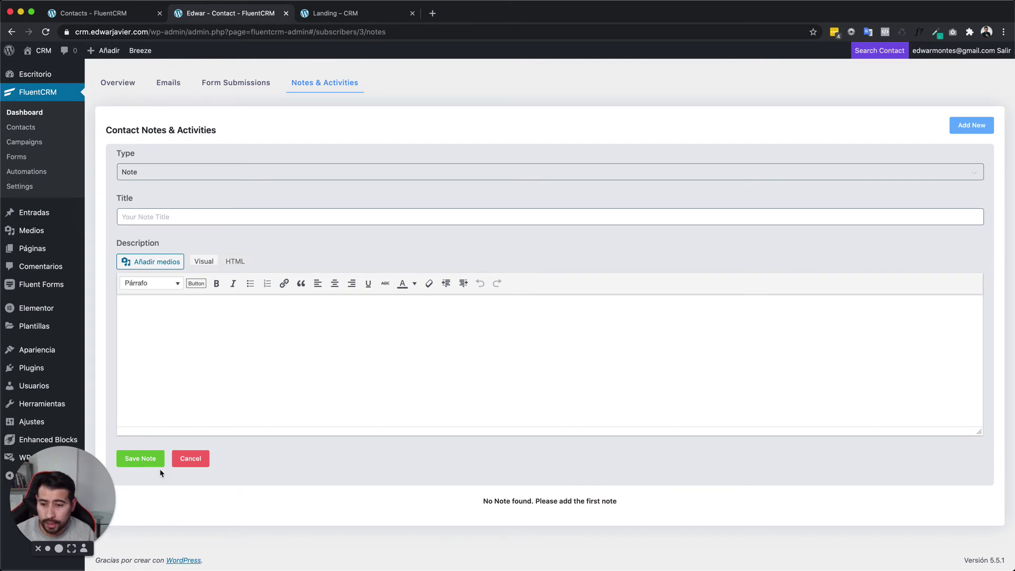
left_click(191, 457)
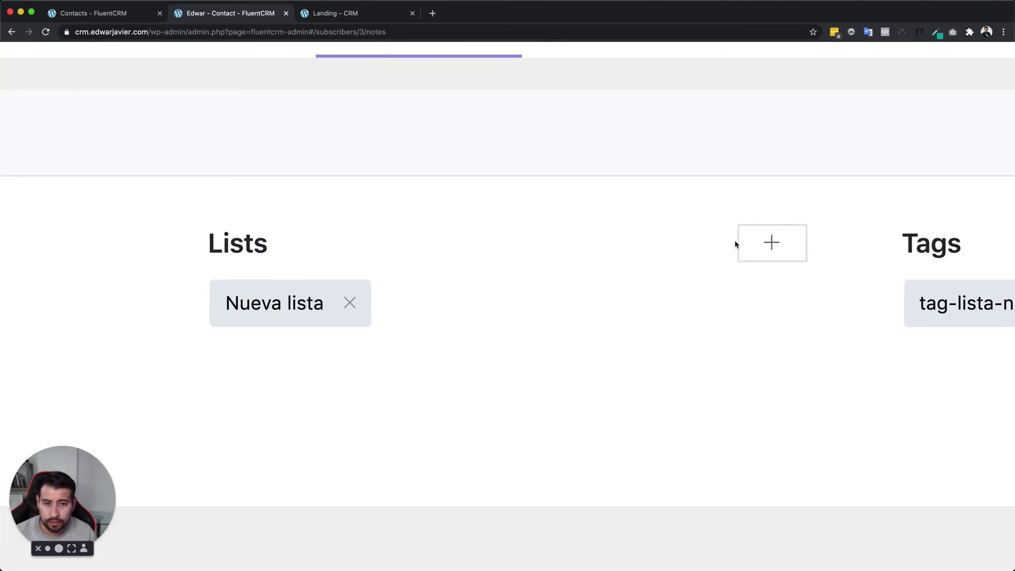
- Examine the lists and tags that can be assigned to the contact, leaving the current selections as they are
left_click(774, 248)
scroll(662, 348, "down", 3)
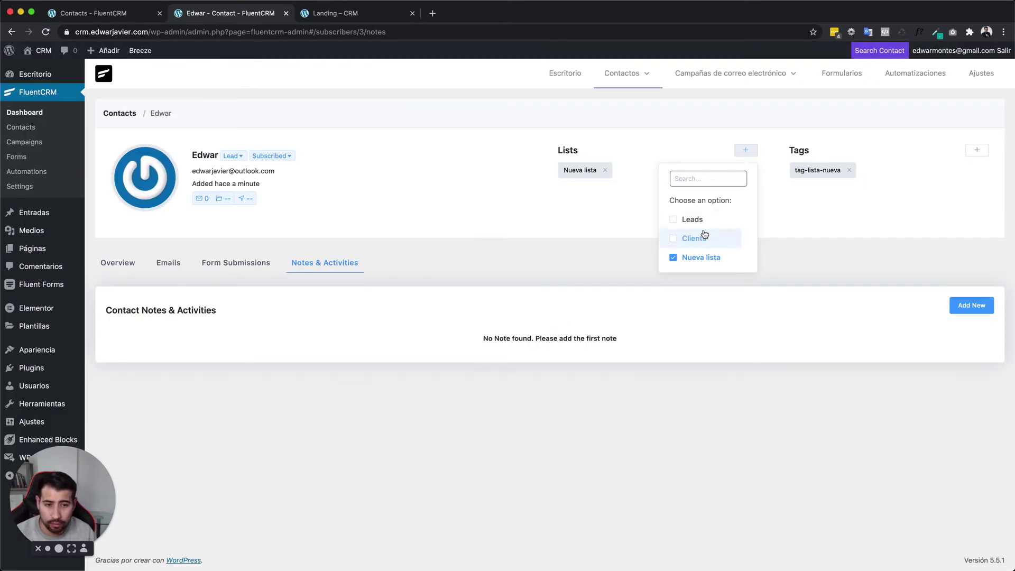
left_click(915, 214)
left_click(976, 150)
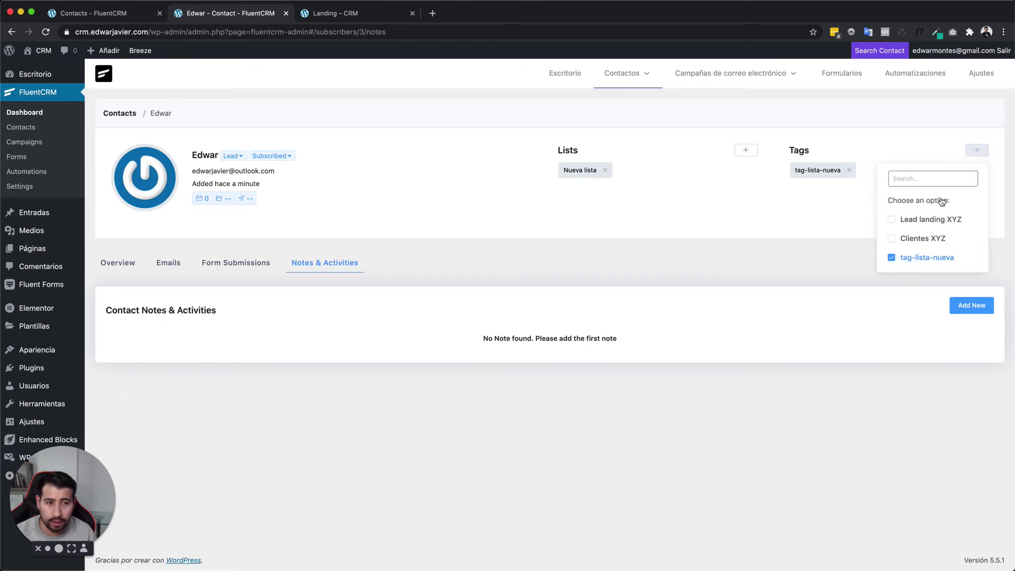
left_click(762, 195)
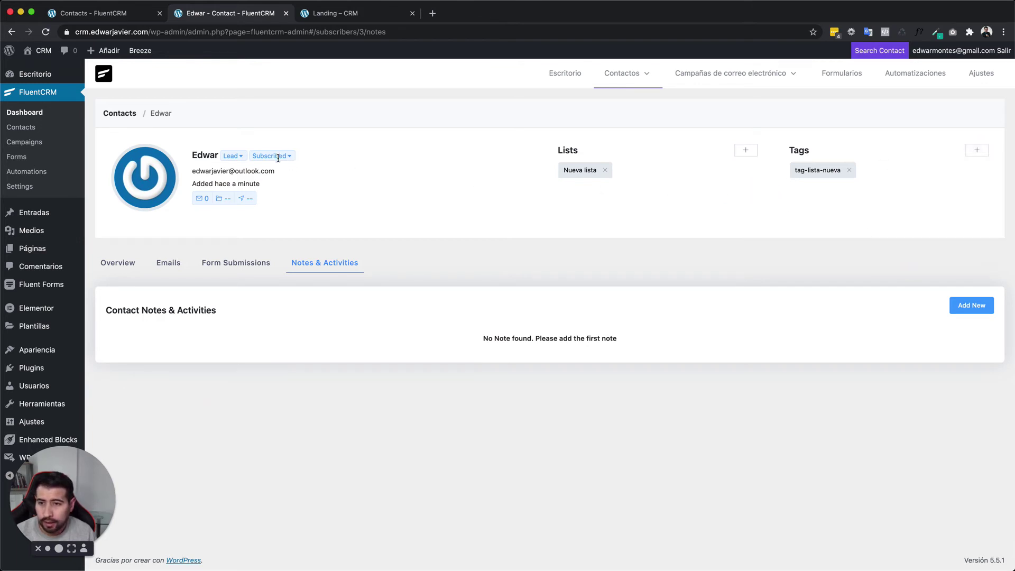
- Review the automation funnels and the business settings, and return to the FluentCRM dashboard
mouse_move(738, 75)
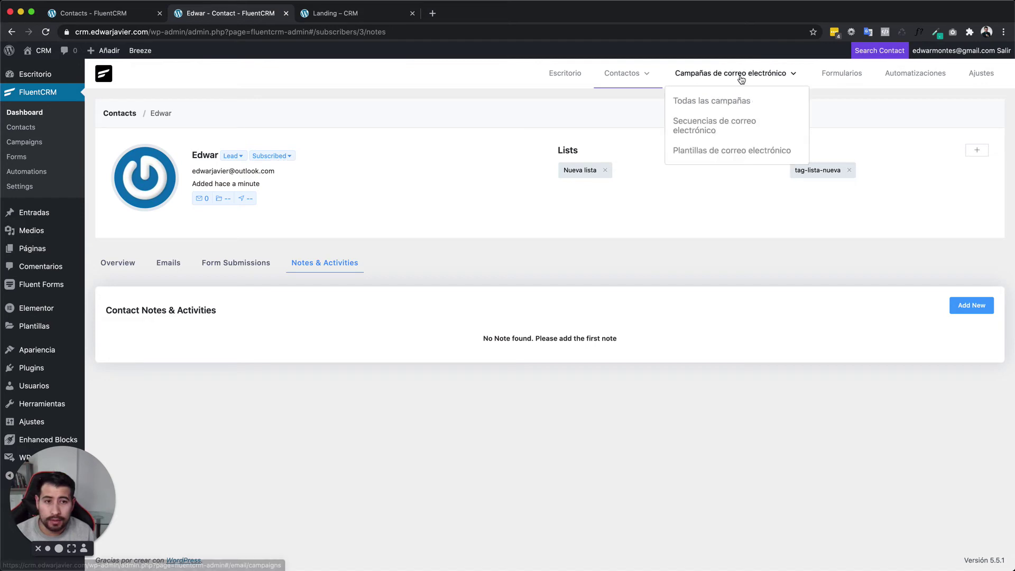
left_click(911, 78)
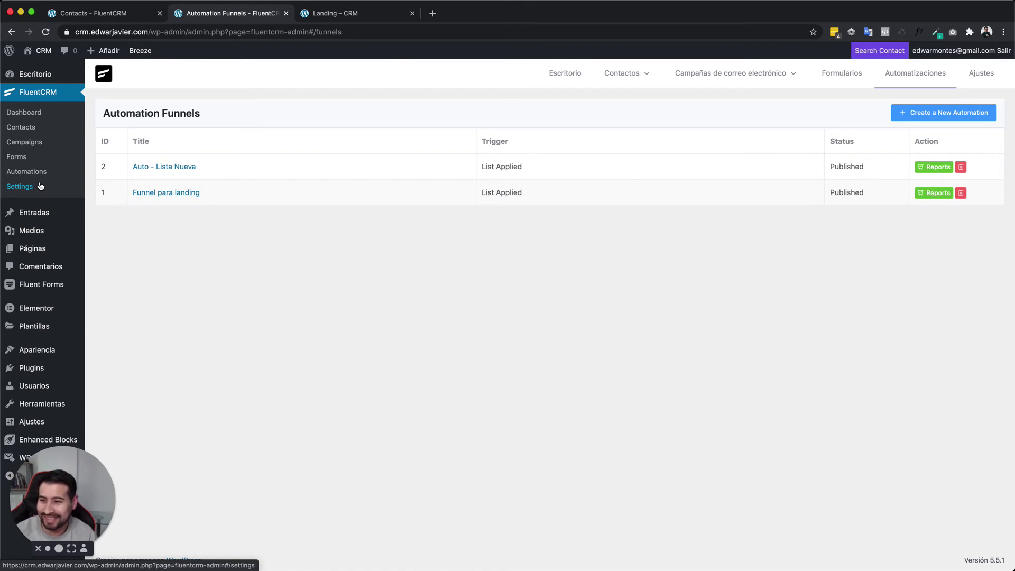
left_click(20, 186)
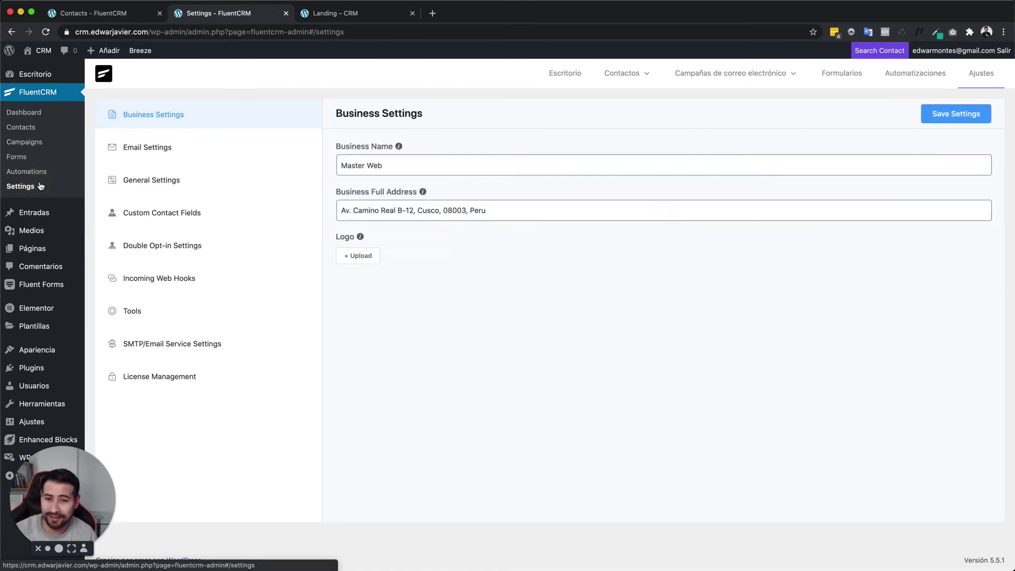
left_click(25, 113)
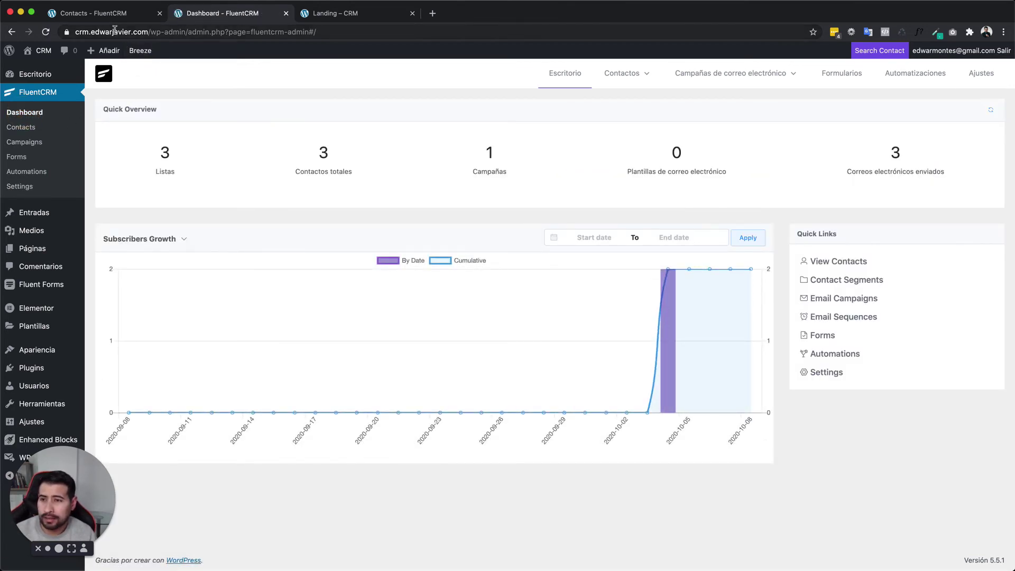
double_click(131, 33)
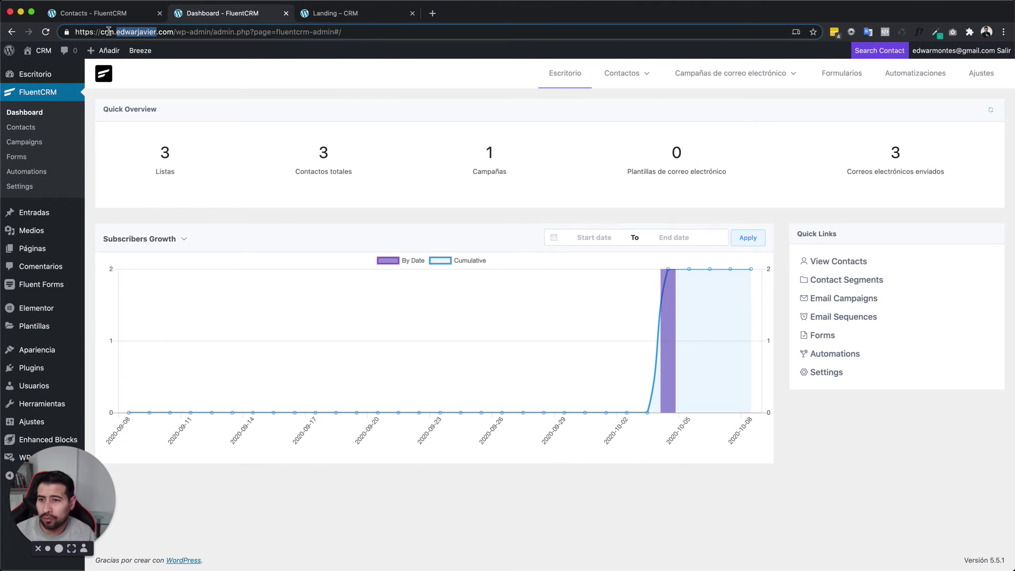
left_click(182, 101)
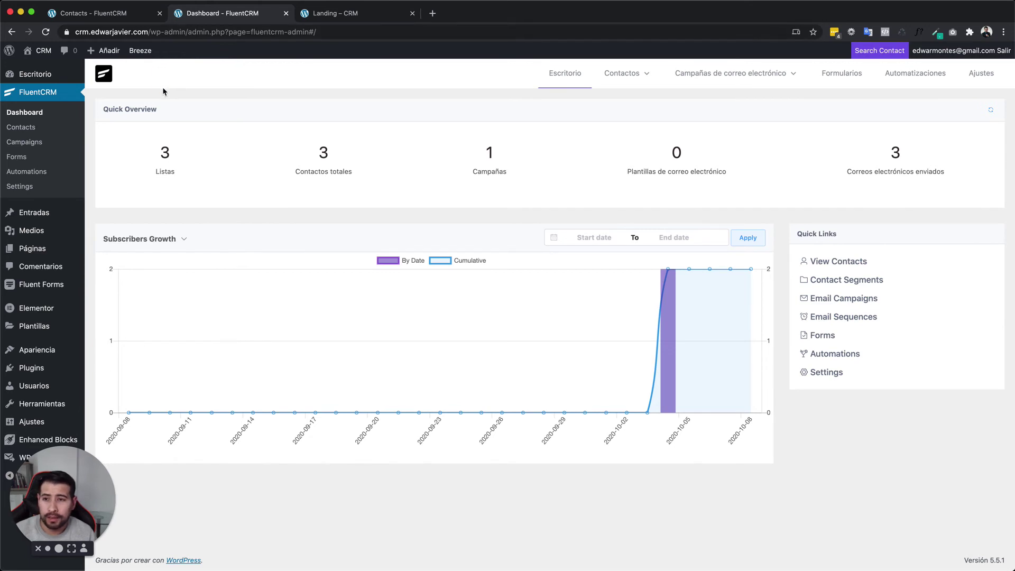
double_click(117, 32)
left_click(199, 82)
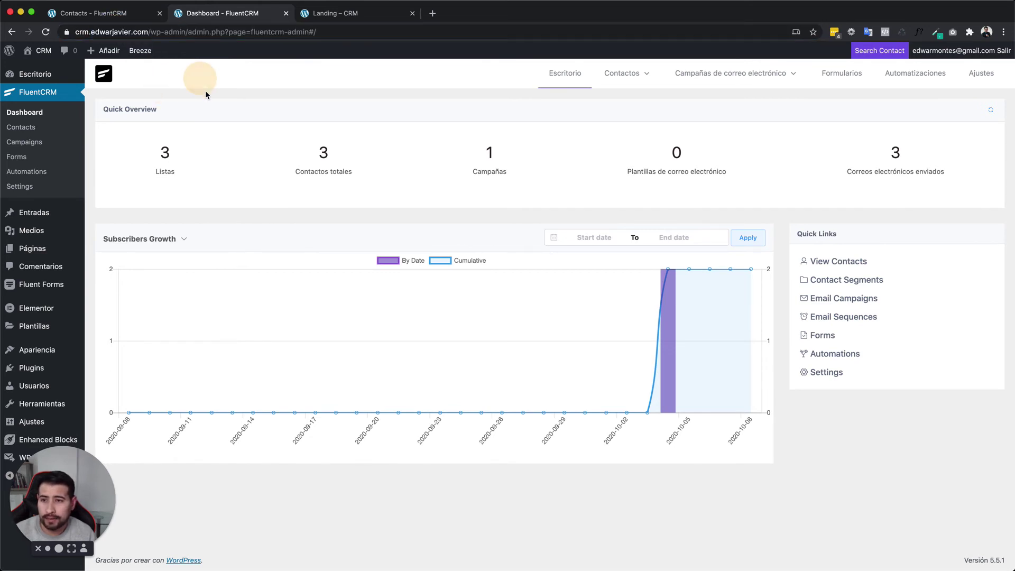
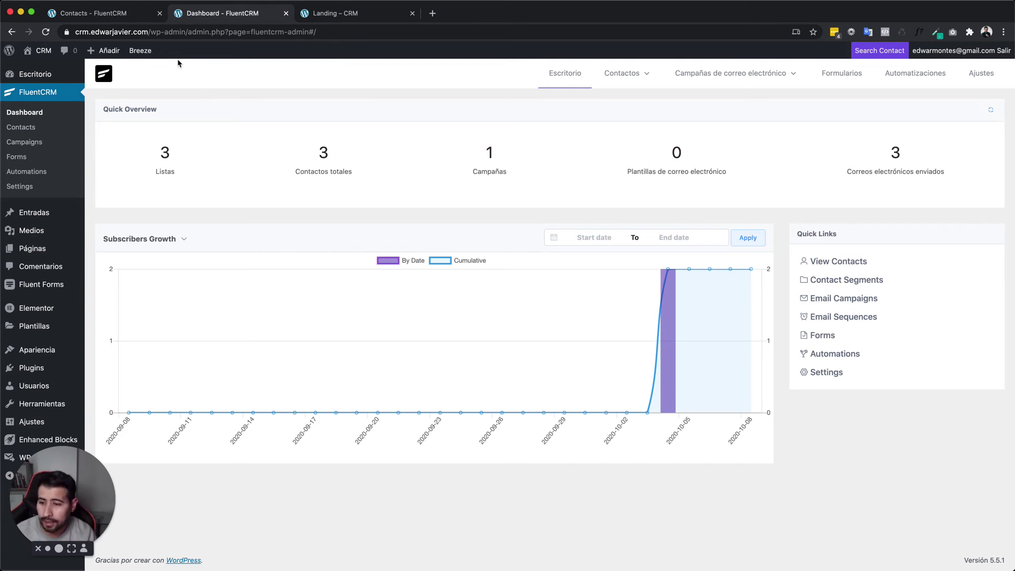
- Open the list of all WordPress users and switch to the TestAccount editor user
mouse_move(34, 386)
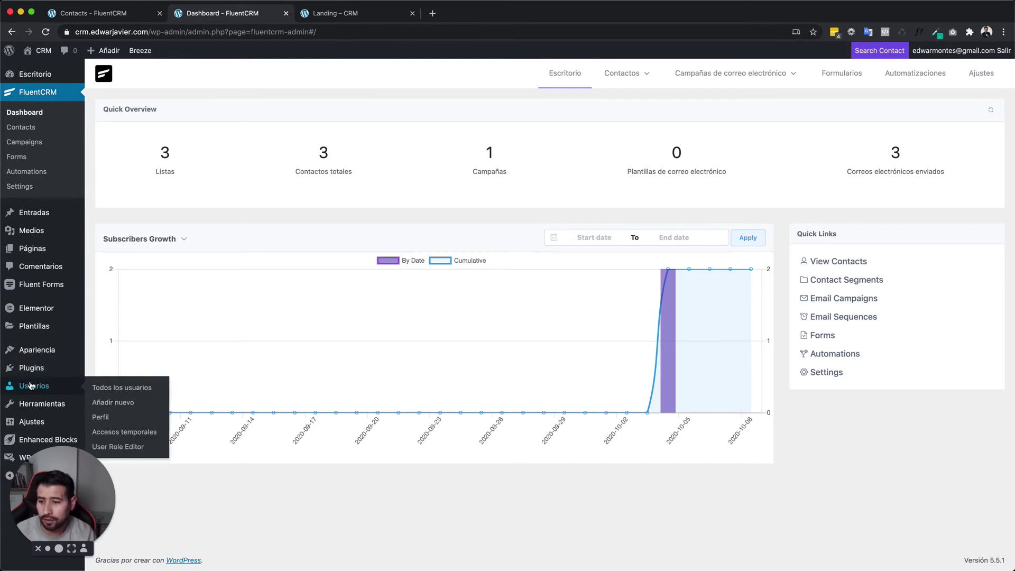
left_click(139, 387)
mouse_move(185, 184)
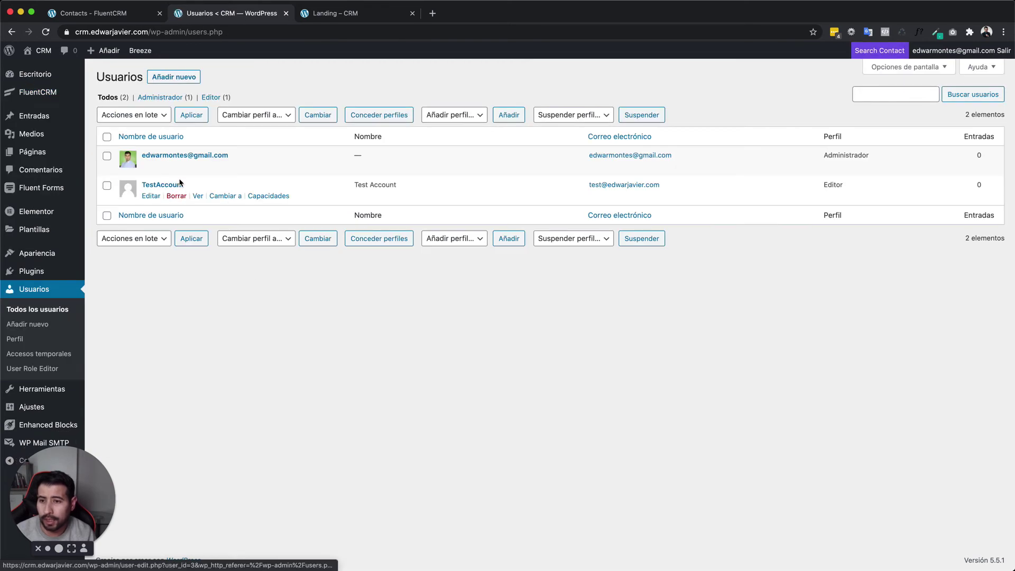
left_click(228, 197)
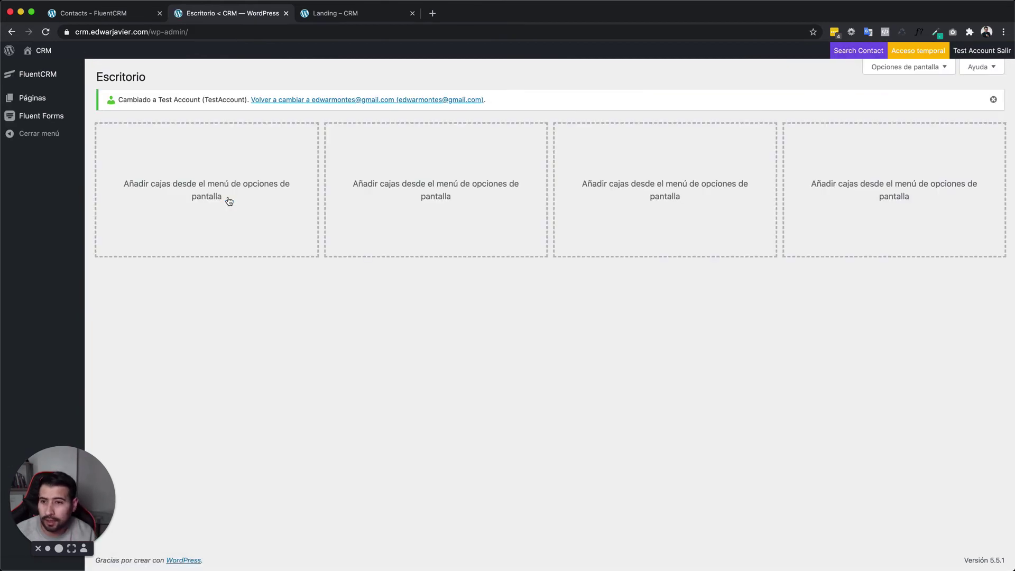
- Check the admin sections available to the test account, and switch back to the administrator account
mouse_move(48, 78)
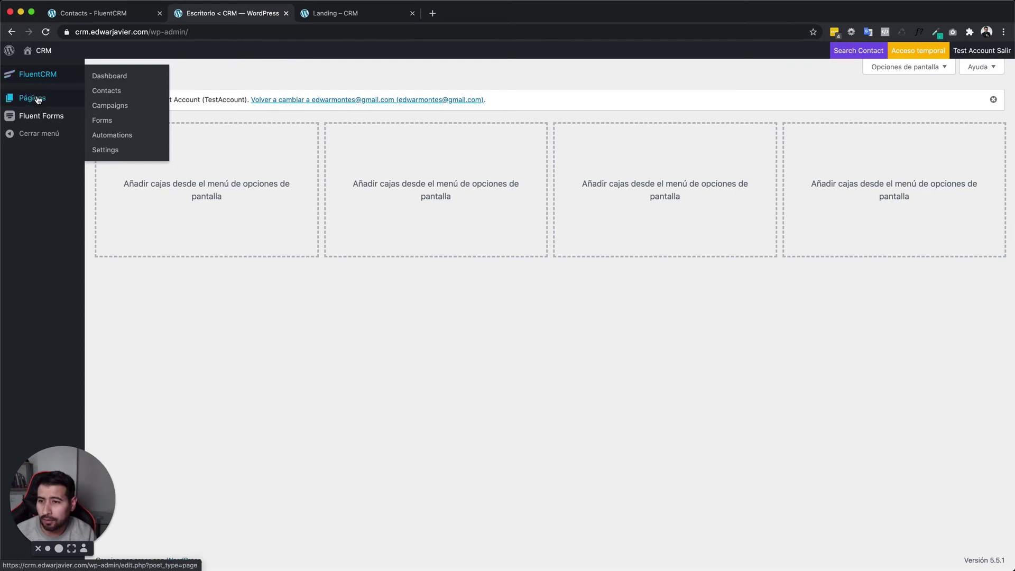
mouse_move(29, 117)
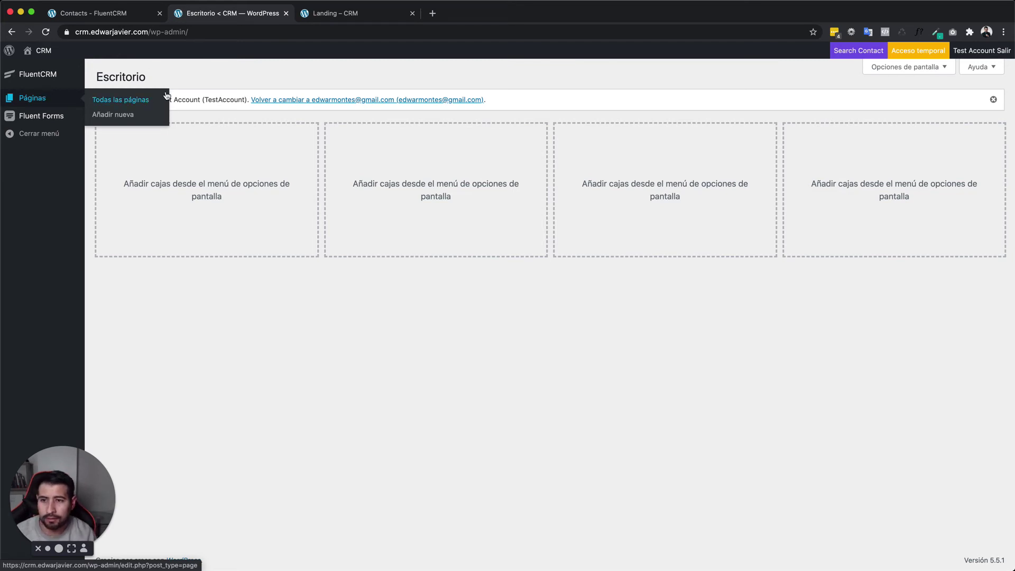
left_click(363, 101)
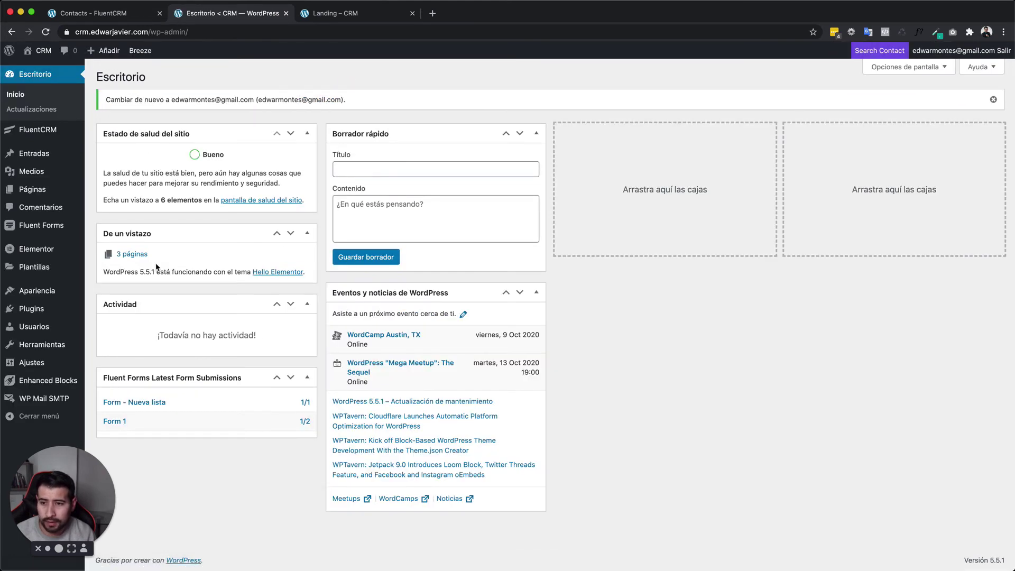
left_click(178, 462)
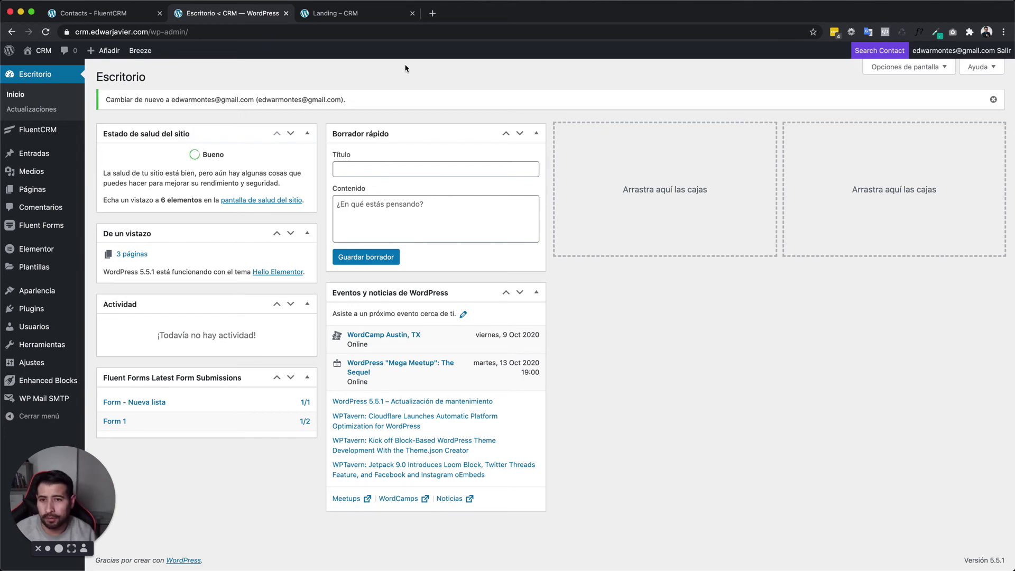
- Open the FluentCRM website in a new browser tab using the address fluentcrm.io
left_click(432, 13)
type("fluentcrm.io")
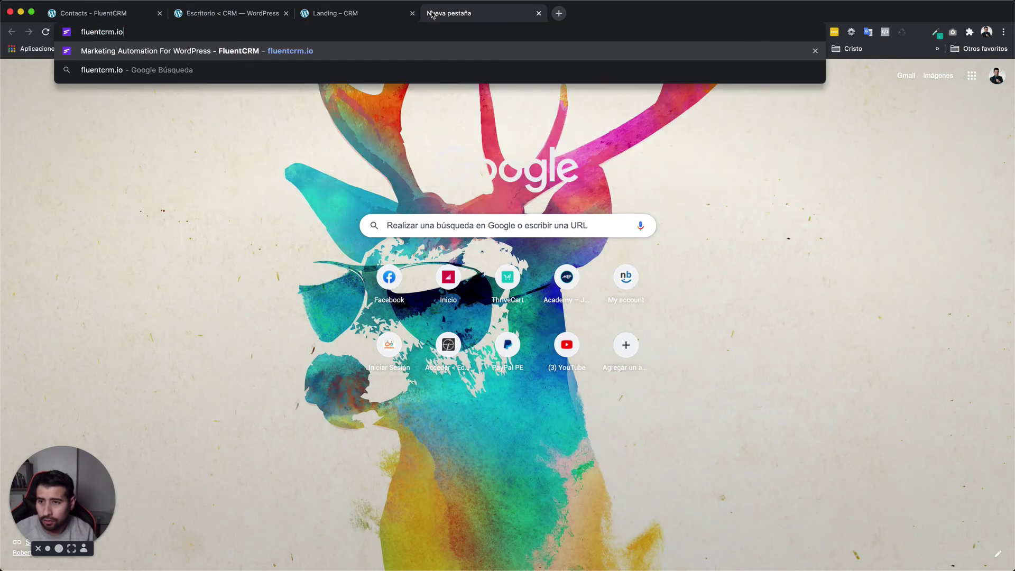
key("Return")
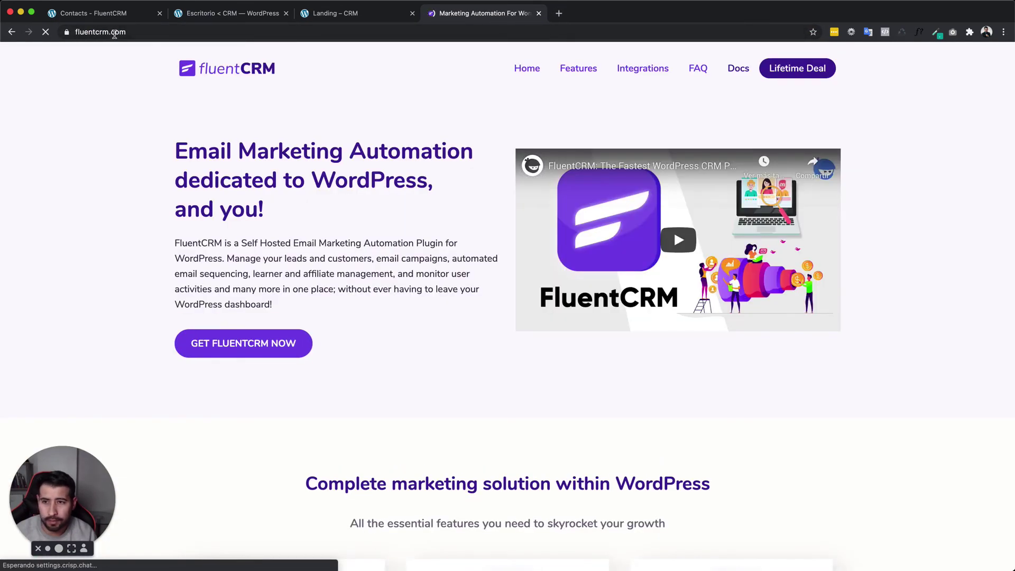
- Examine the feature overview and the FluentCRM Integrations section to see which third-party tools are supported or coming soon
scroll(401, 233, "down", 15)
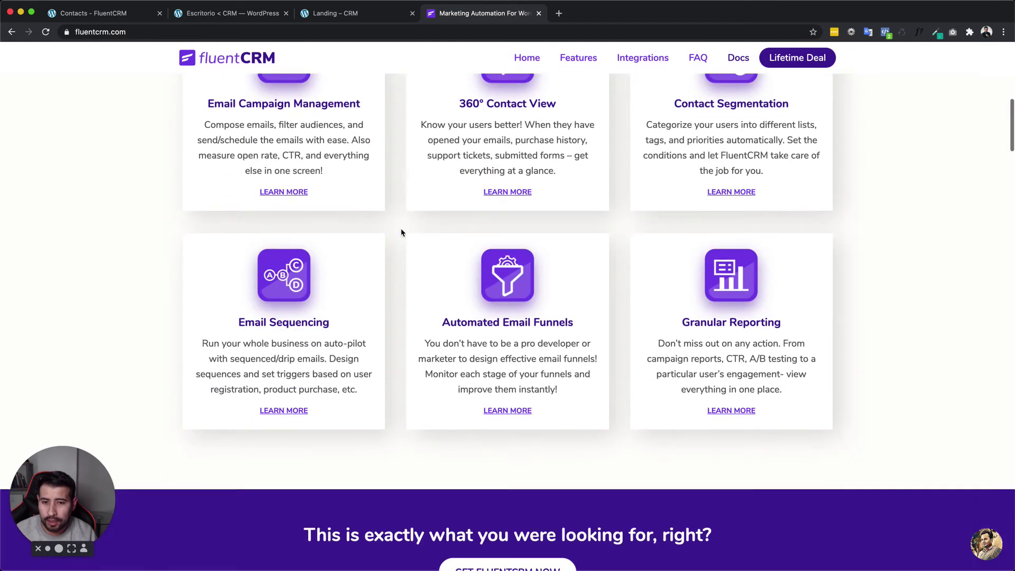
scroll(401, 233, "up", 3)
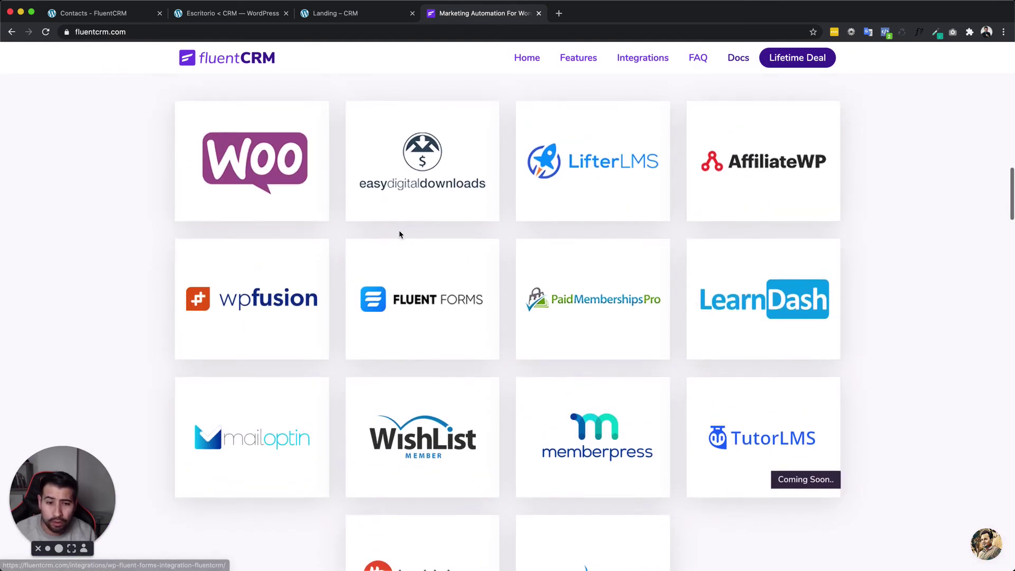
scroll(395, 241, "down", 2)
scroll(397, 243, "down", 1)
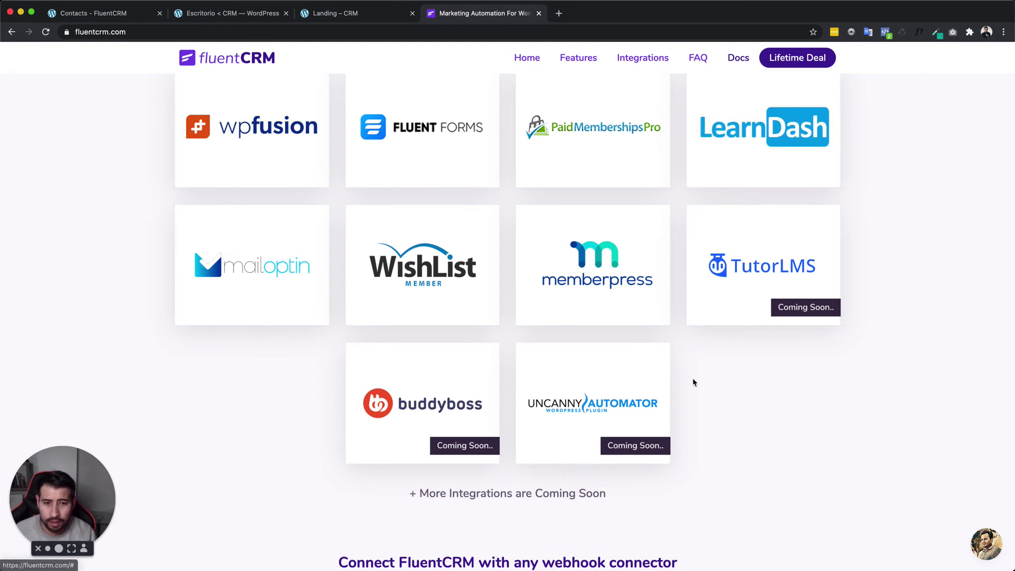
scroll(694, 382, "up", 1)
left_click_drag(744, 476, 238, 323)
left_click(839, 477)
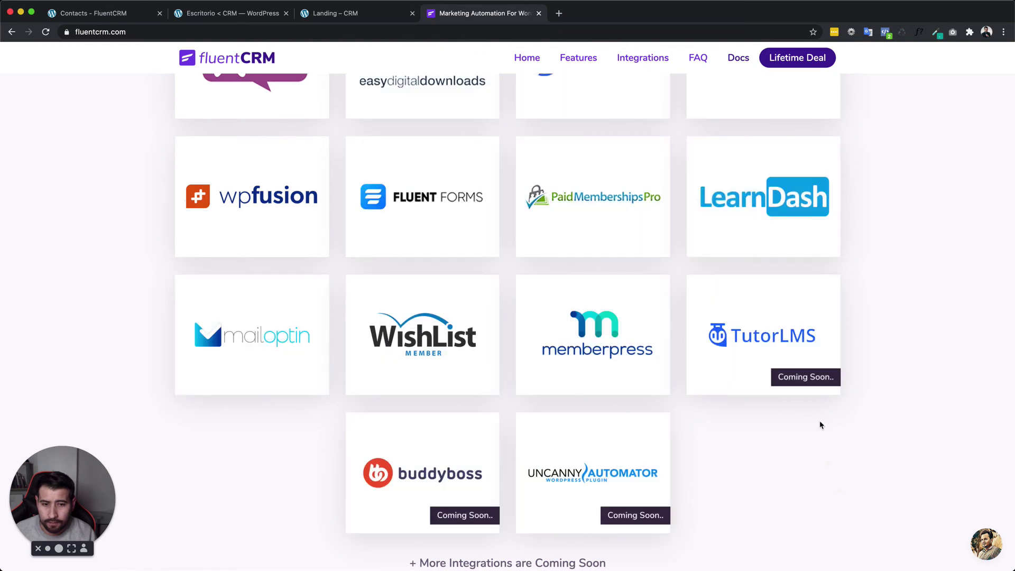
scroll(837, 295, "up", 2)
scroll(834, 297, "up", 1)
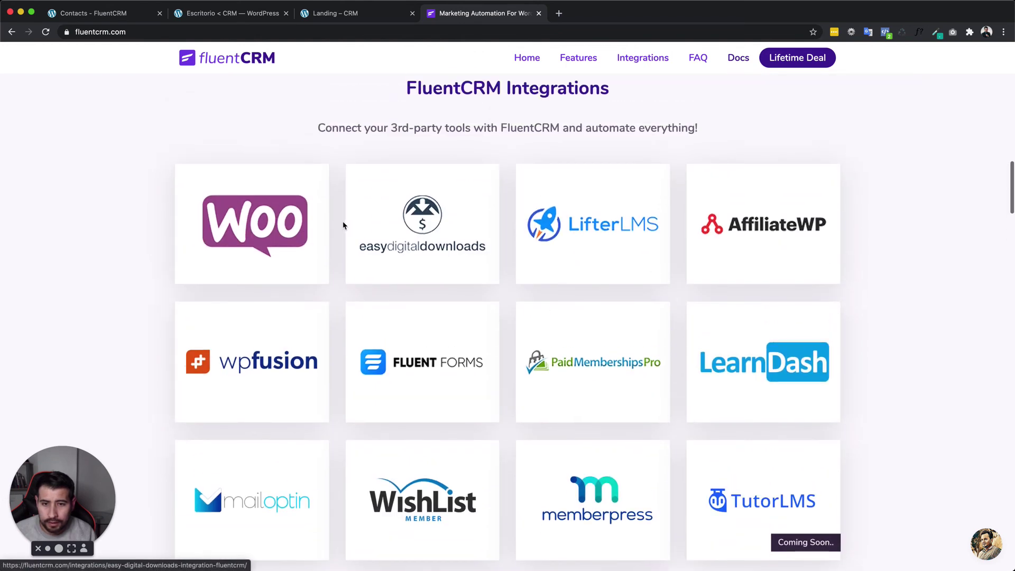
scroll(53, 370, "down", 3)
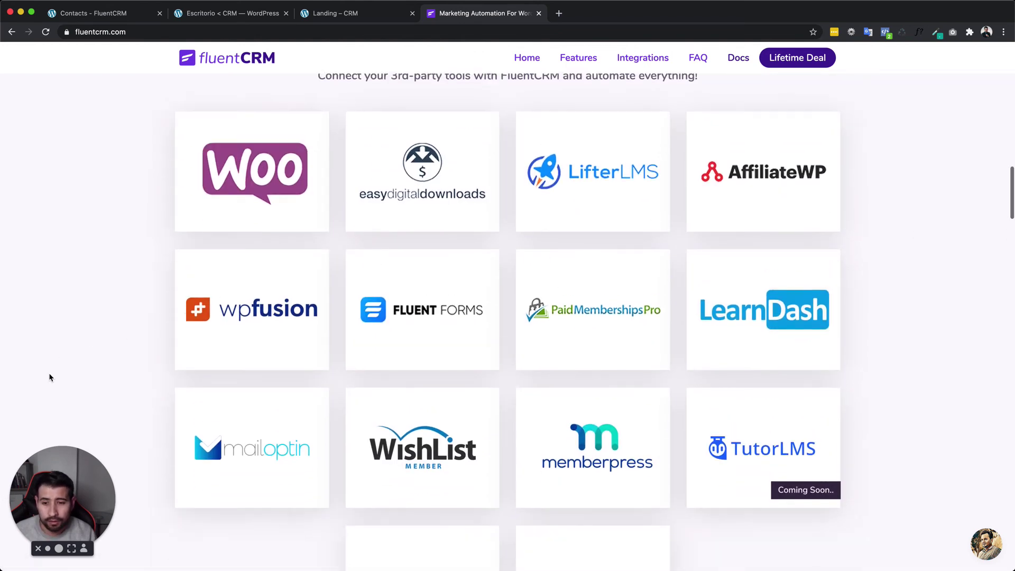
scroll(80, 333, "down", 3)
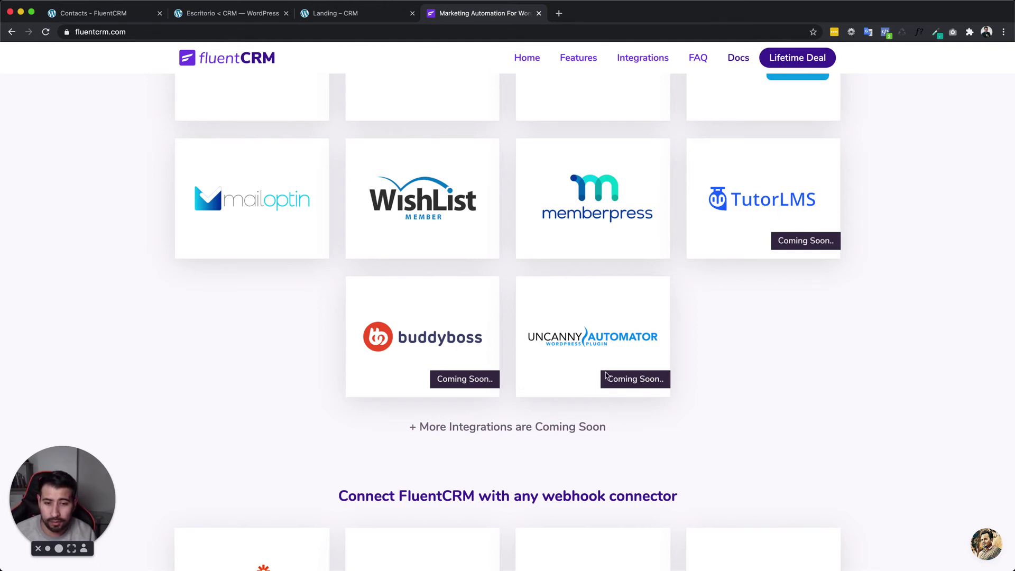
scroll(576, 388, "up", 5)
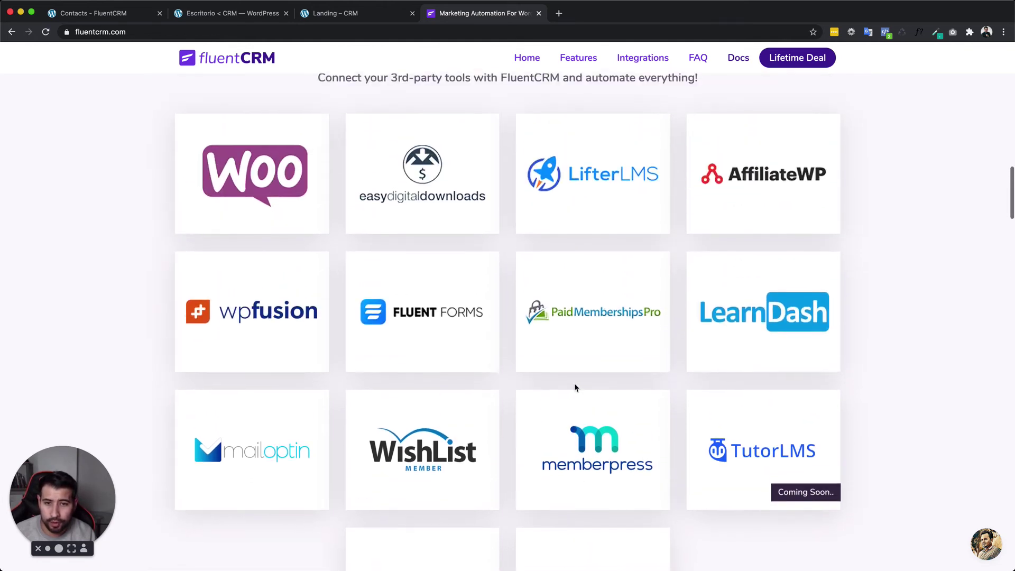
scroll(576, 388, "down", 4)
scroll(575, 387, "up", 1)
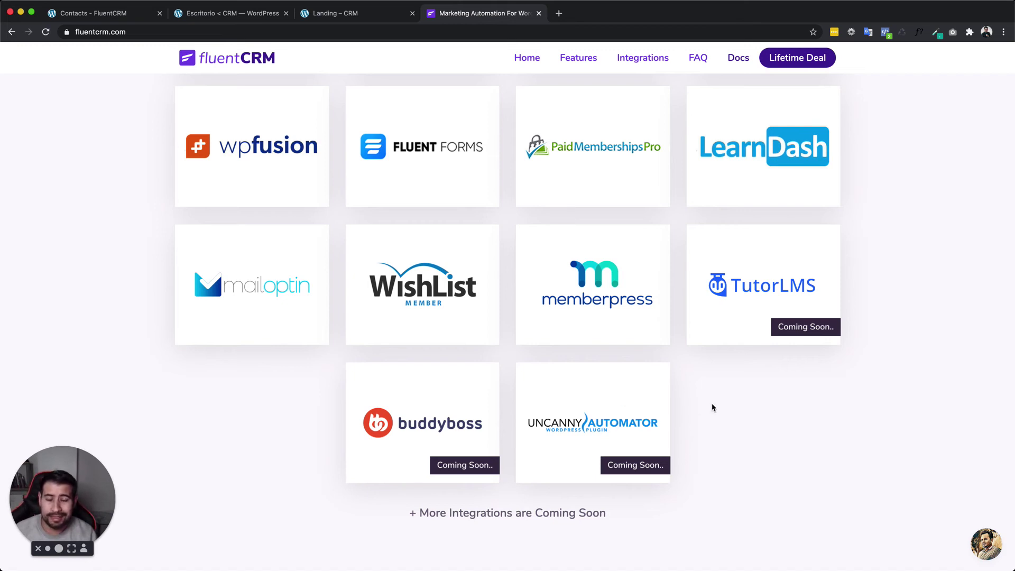
scroll(711, 407, "up", 5)
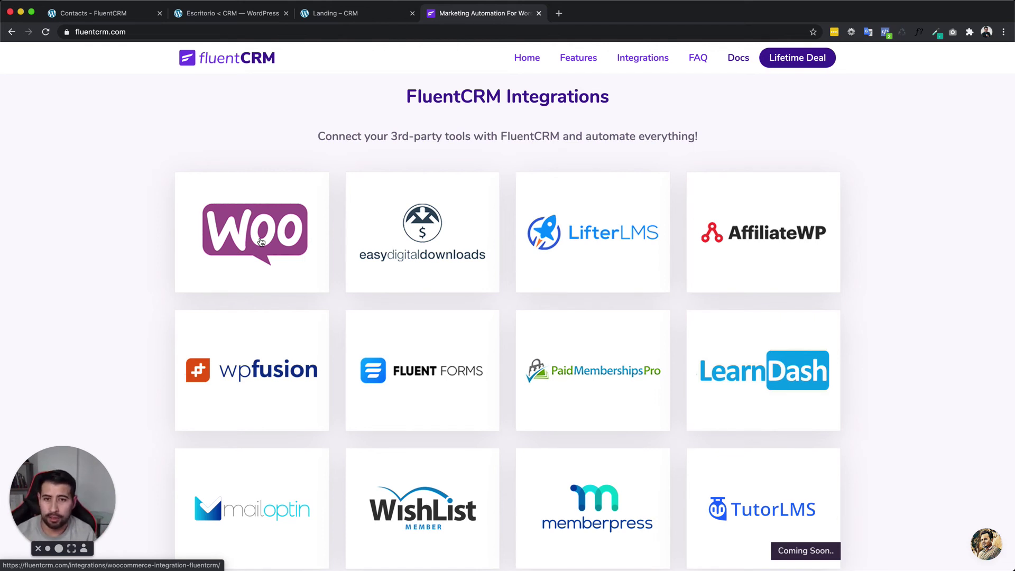
scroll(261, 242, "down", 5)
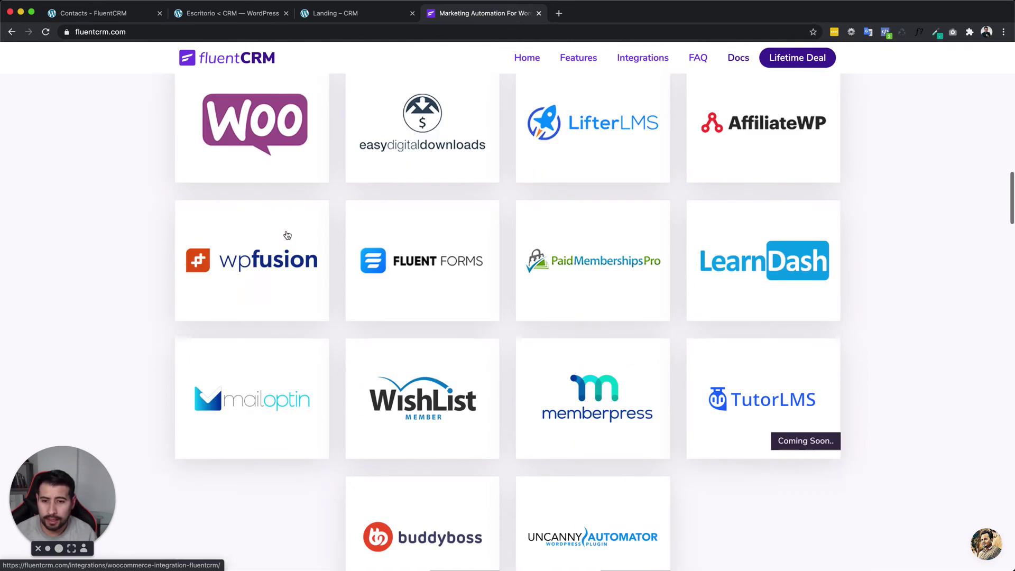
- Examine the website section on connecting FluentCRM with any webhook connector
scroll(112, 268, "down", 5)
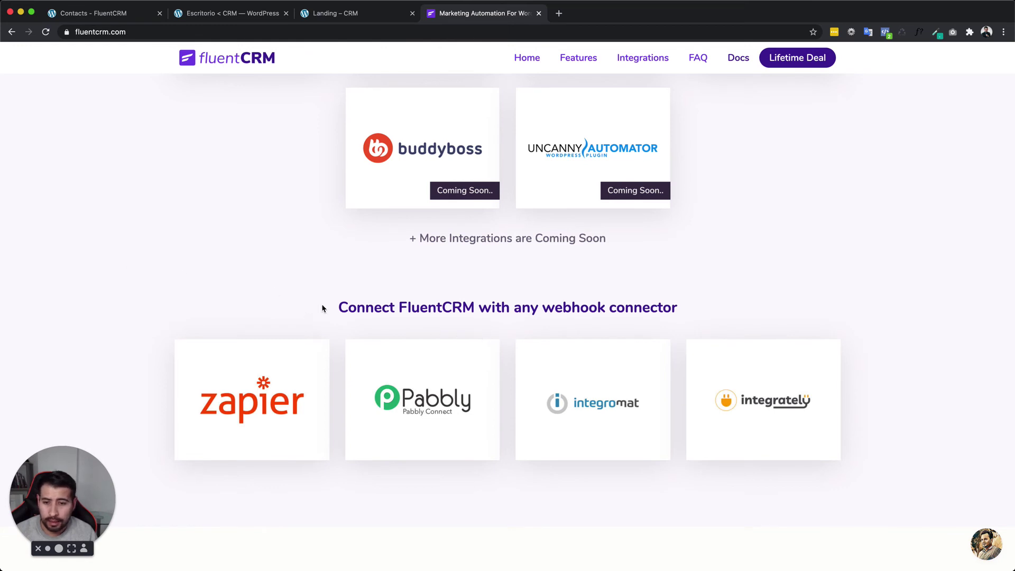
left_click_drag(330, 305, 872, 412)
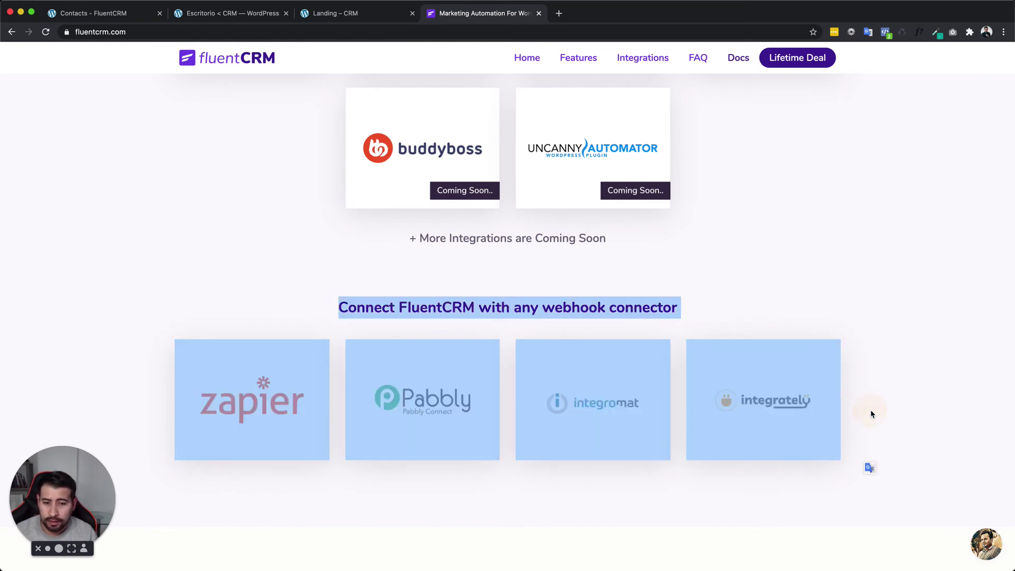
left_click(869, 409)
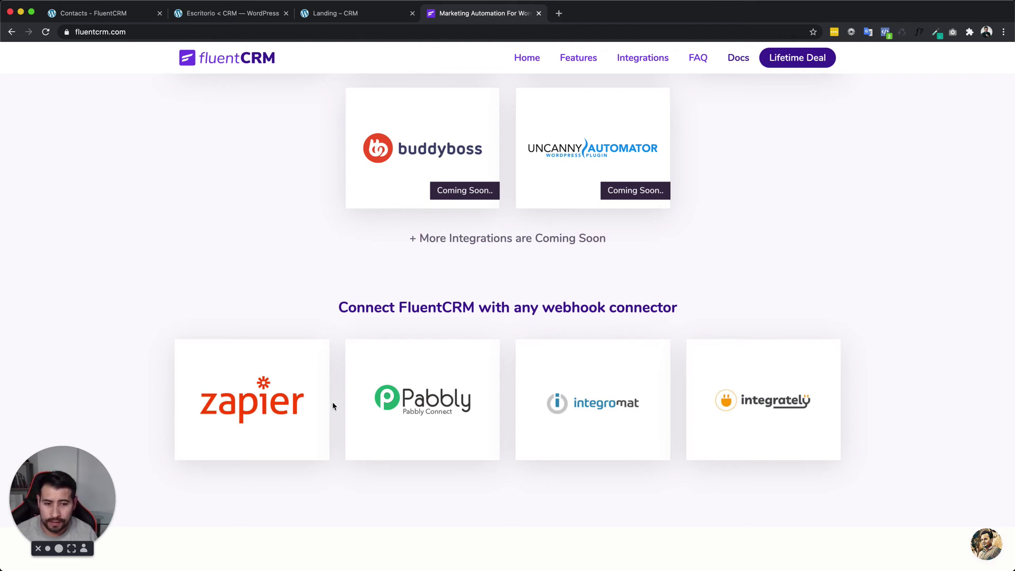
scroll(333, 404, "down", 3)
scroll(333, 406, "up", 3)
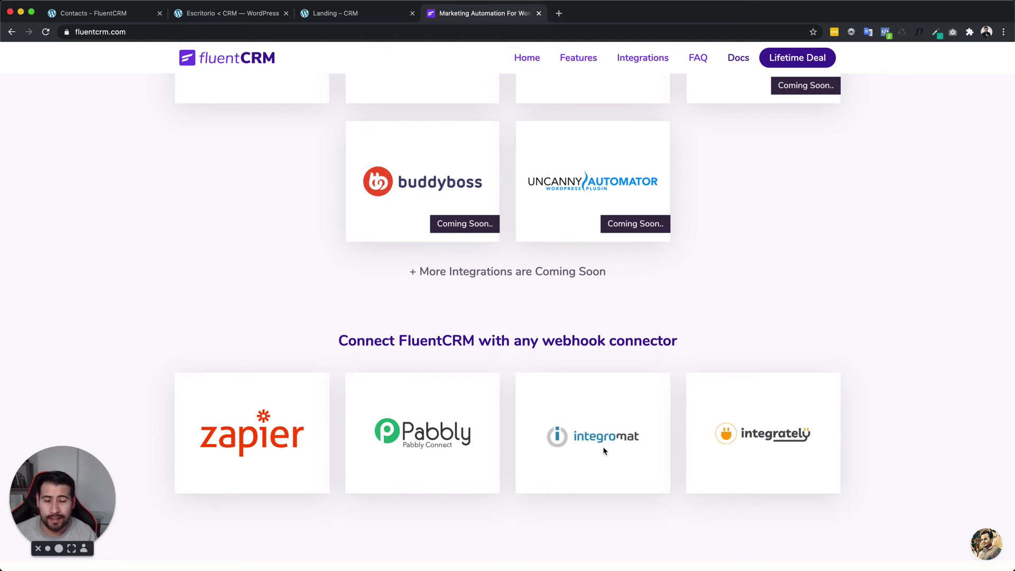
left_click_drag(380, 352, 826, 457)
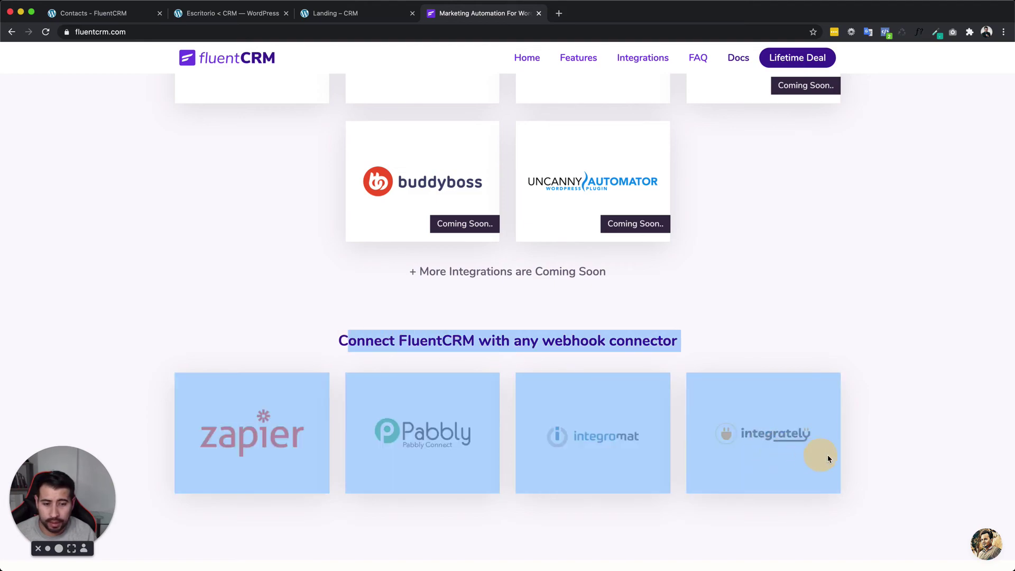
left_click(570, 392)
- Find the Exclusive Lifetime Pricing section and review the license plans and the note on the discount deadline
scroll(570, 392, "up", 15)
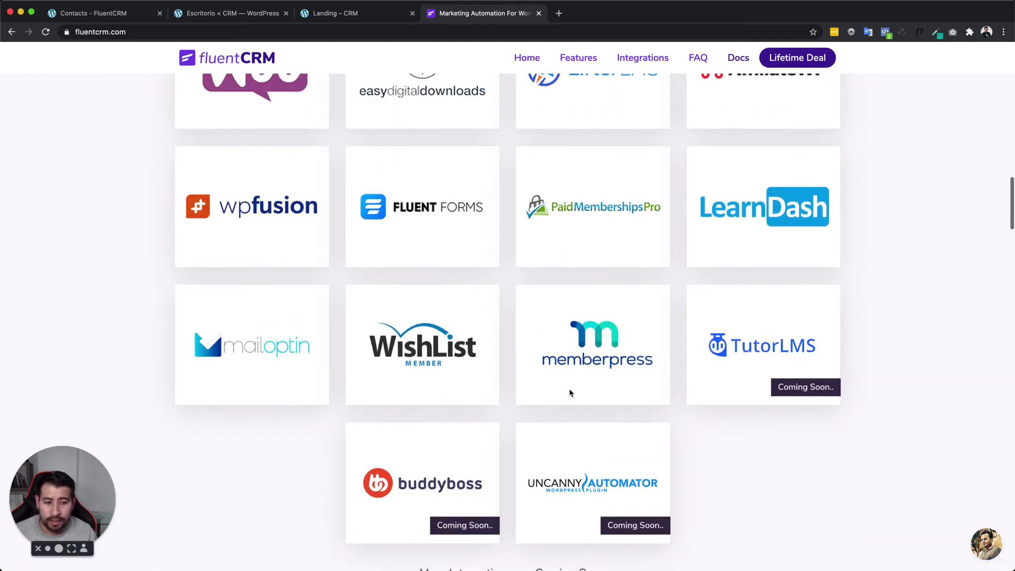
scroll(570, 392, "up", 10)
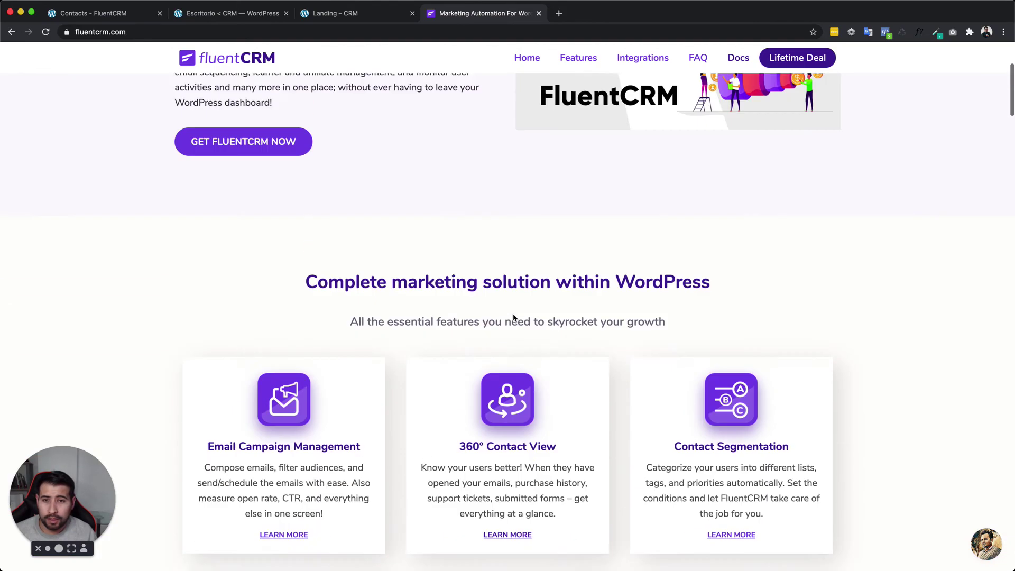
scroll(509, 315, "down", 20)
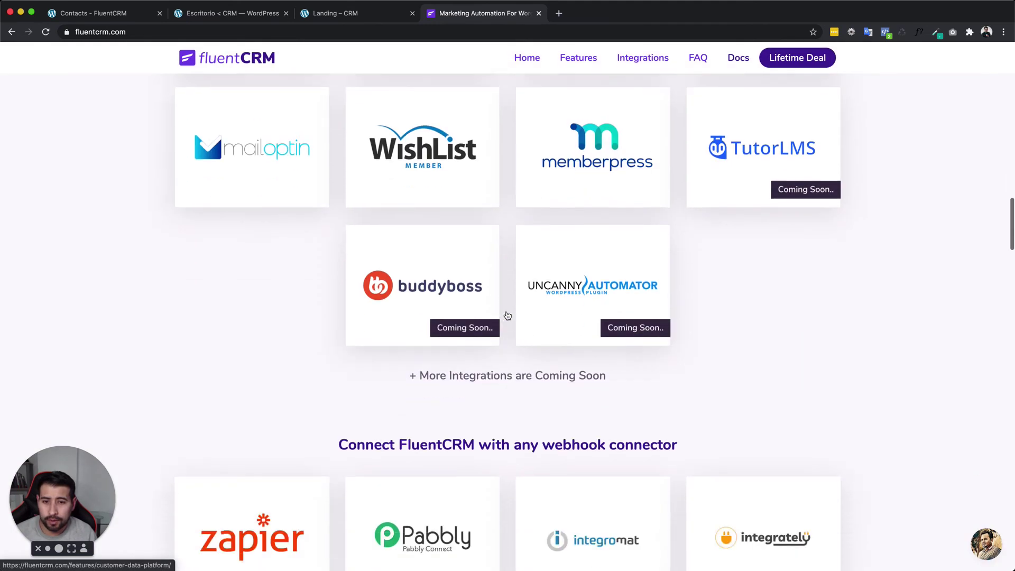
scroll(507, 312, "up", 8)
scroll(506, 315, "down", 15)
scroll(506, 313, "up", 2)
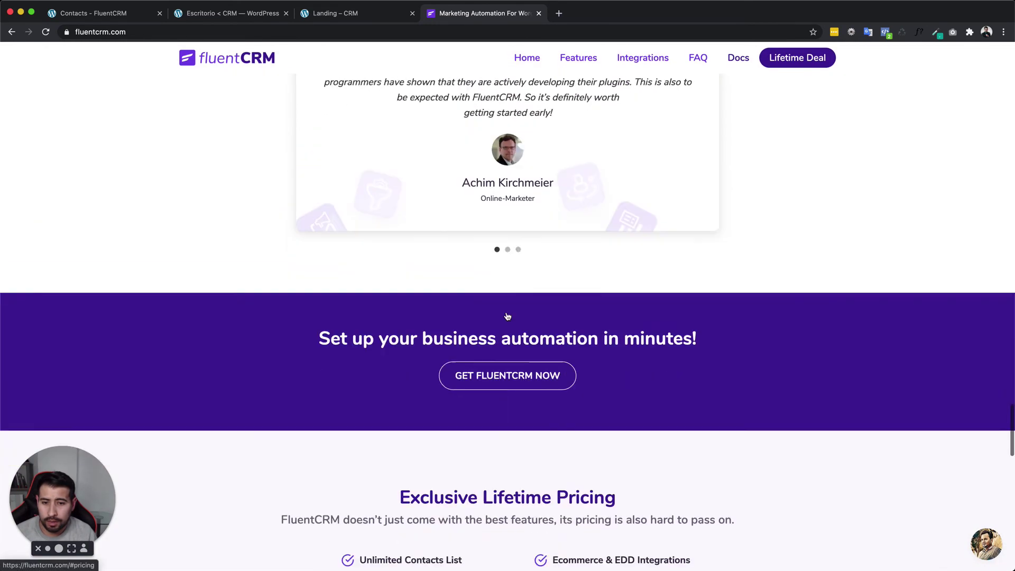
scroll(507, 313, "down", 10)
scroll(506, 312, "up", 6)
scroll(506, 312, "down", 2)
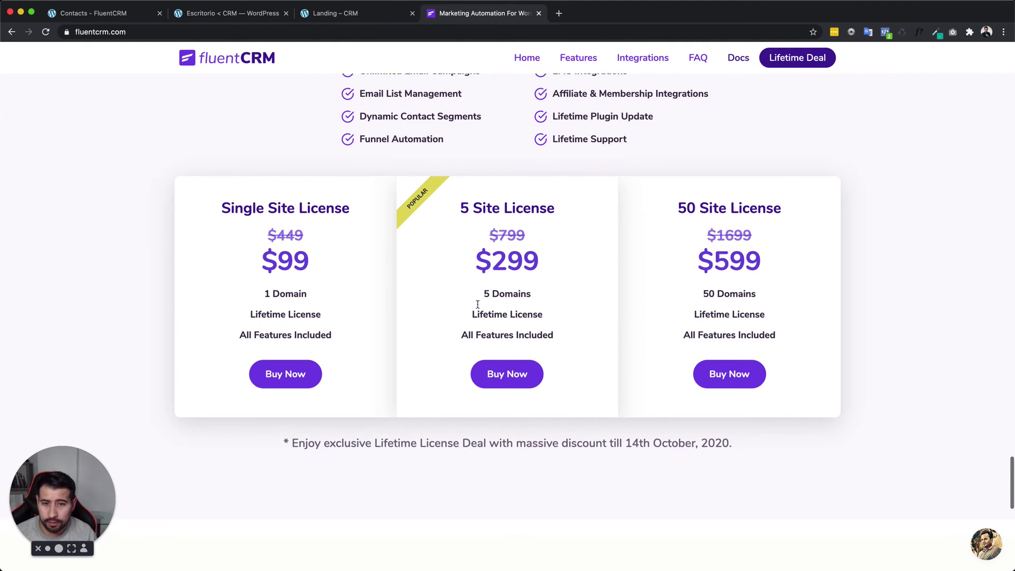
left_click_drag(243, 209, 829, 399)
left_click(816, 396)
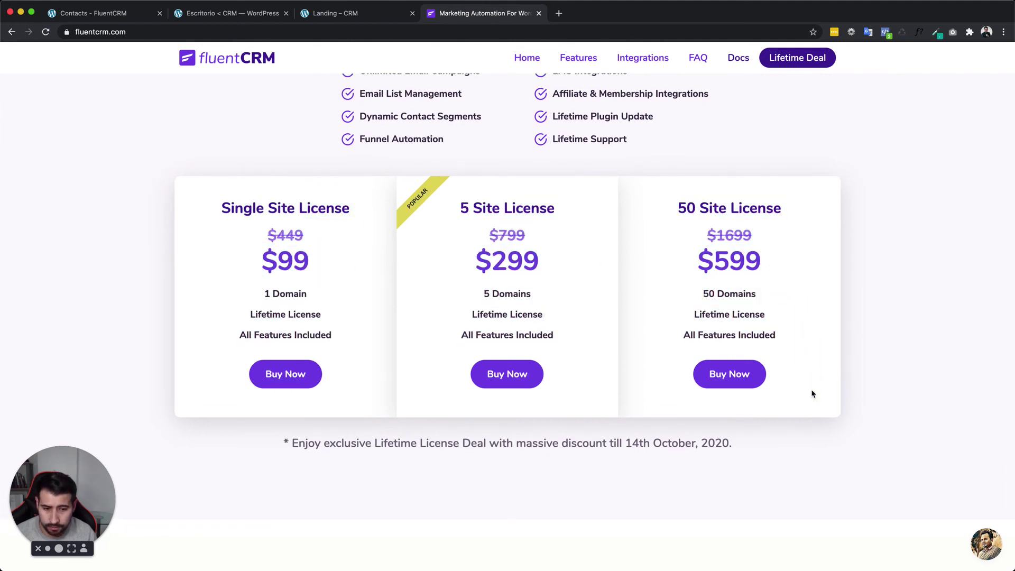
left_click_drag(765, 373, 216, 213)
left_click(229, 209)
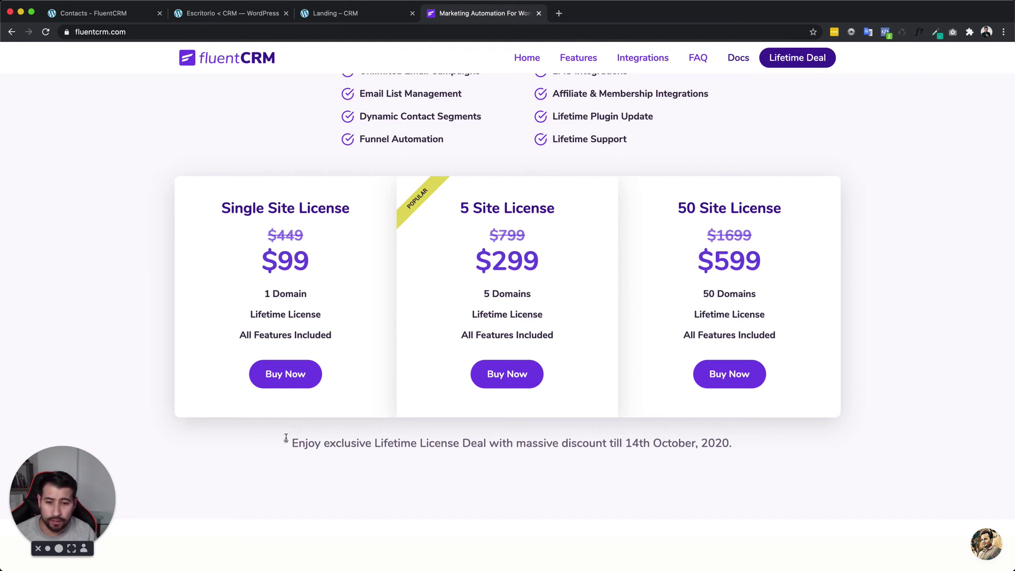
left_click_drag(286, 442, 731, 423)
left_click(731, 423)
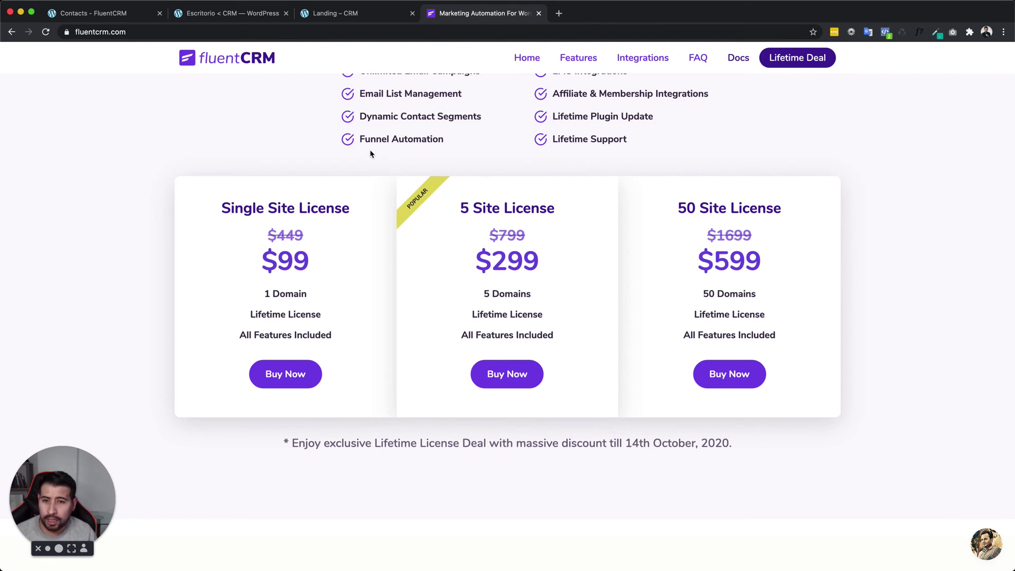
- Compare the price and domain allowance of the Single Site, 5 Site and 50 Site licenses
left_click_drag(219, 204, 343, 334)
left_click_drag(439, 200, 547, 277)
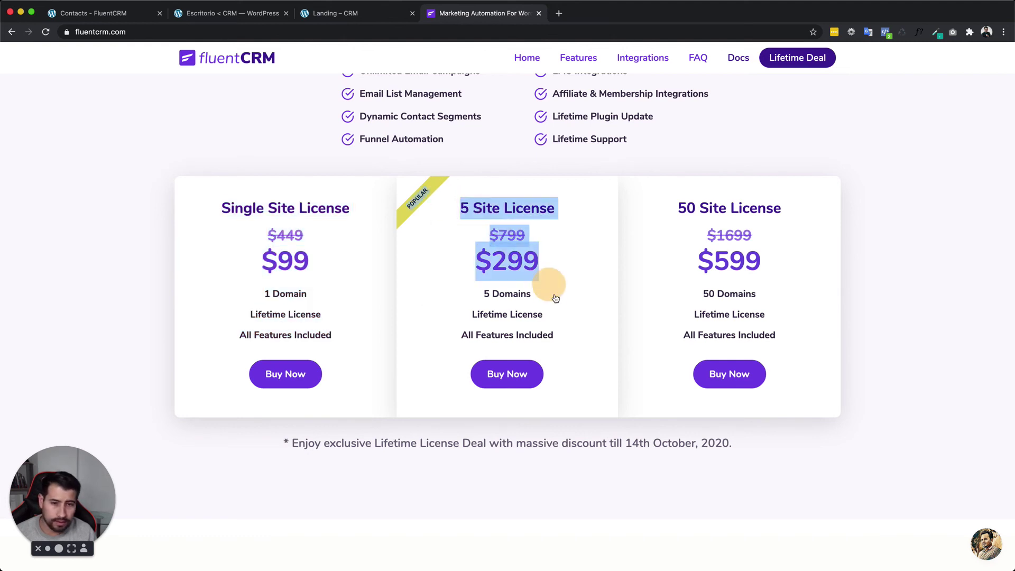
left_click(581, 302)
left_click_drag(657, 206, 769, 314)
left_click(770, 312)
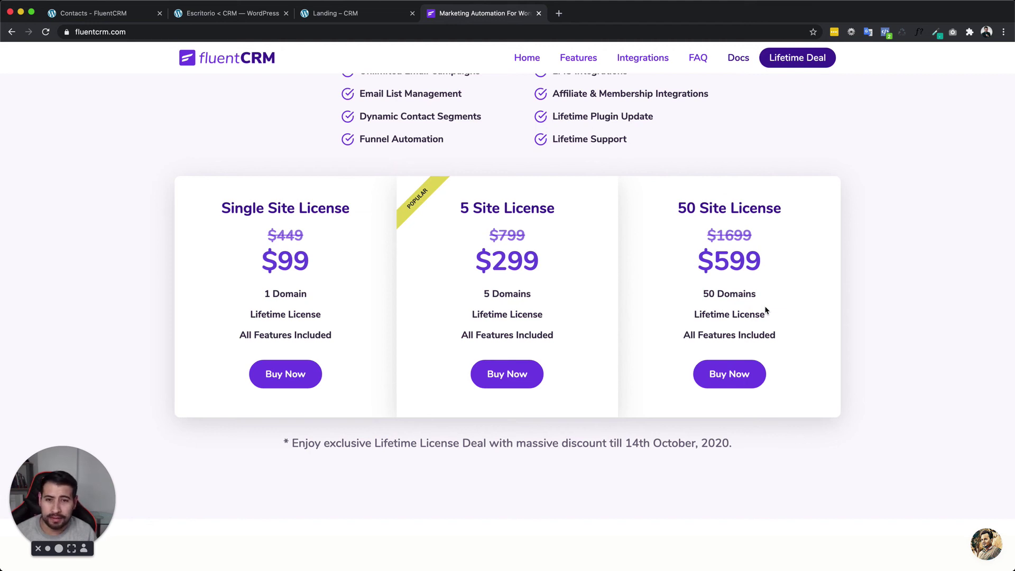
left_click_drag(676, 207, 804, 344)
left_click(777, 300)
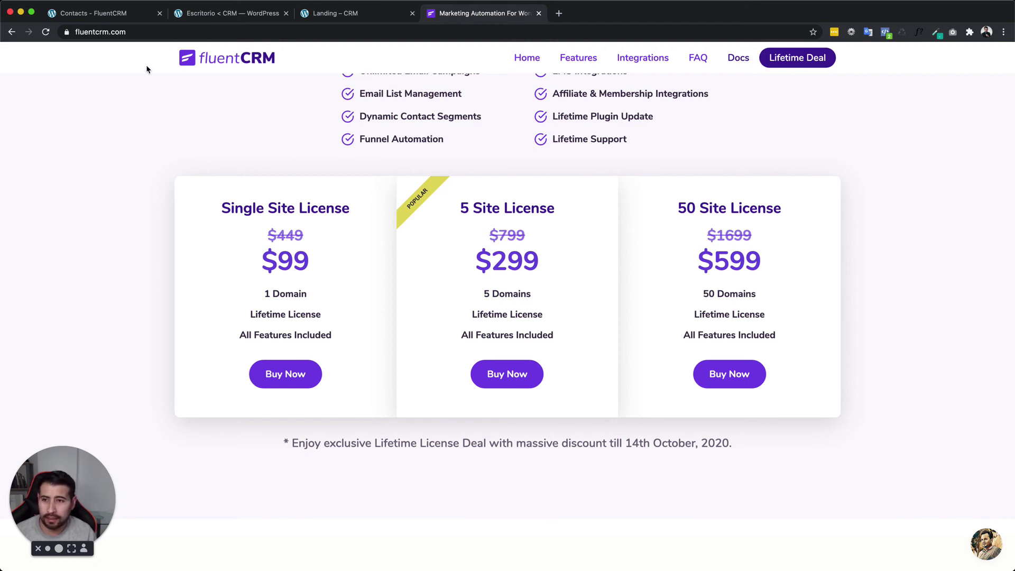
- Return to the FluentCRM admin and open its SMTP/Email Service Settings
left_click(112, 15)
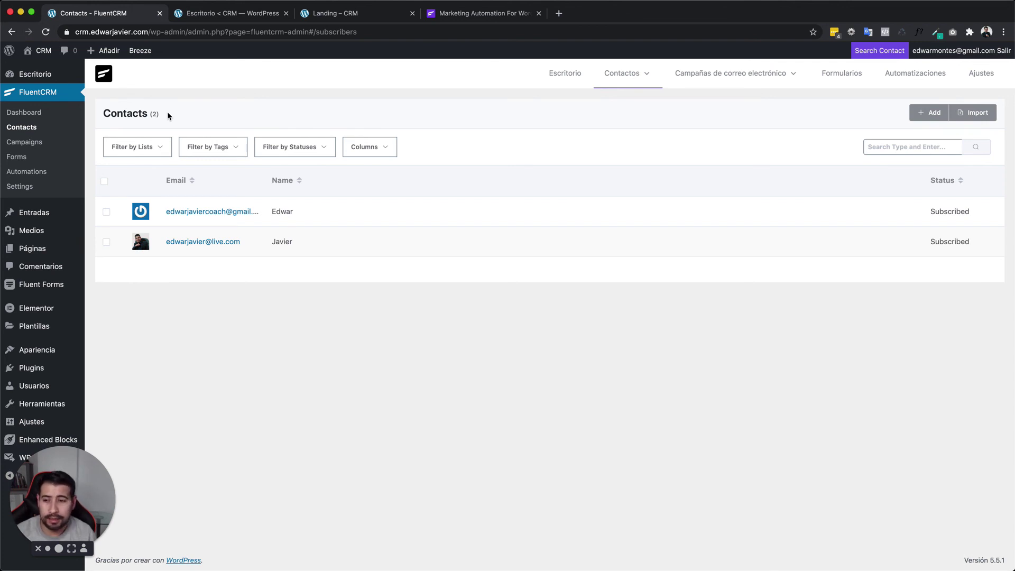
left_click(20, 186)
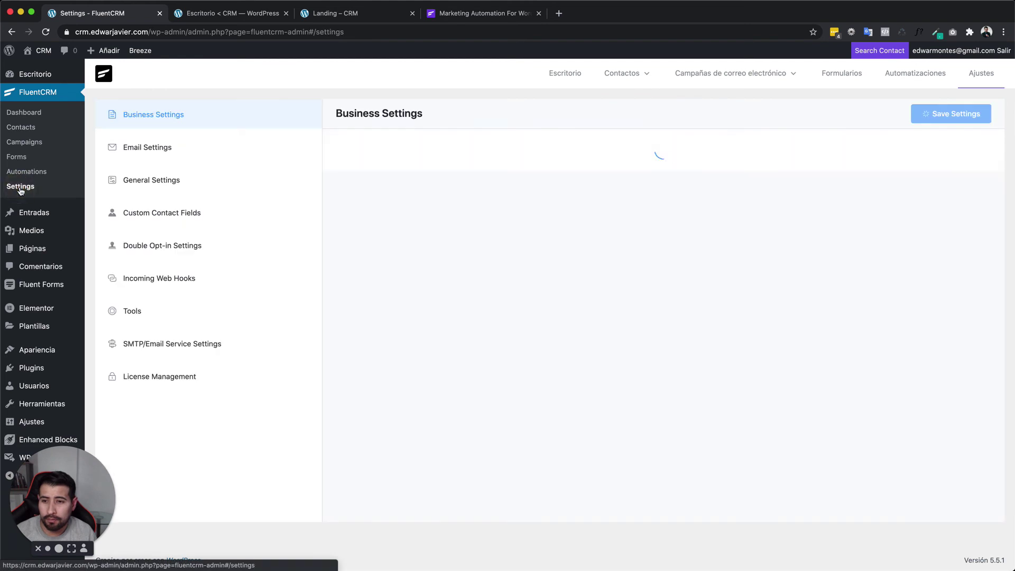
left_click(162, 347)
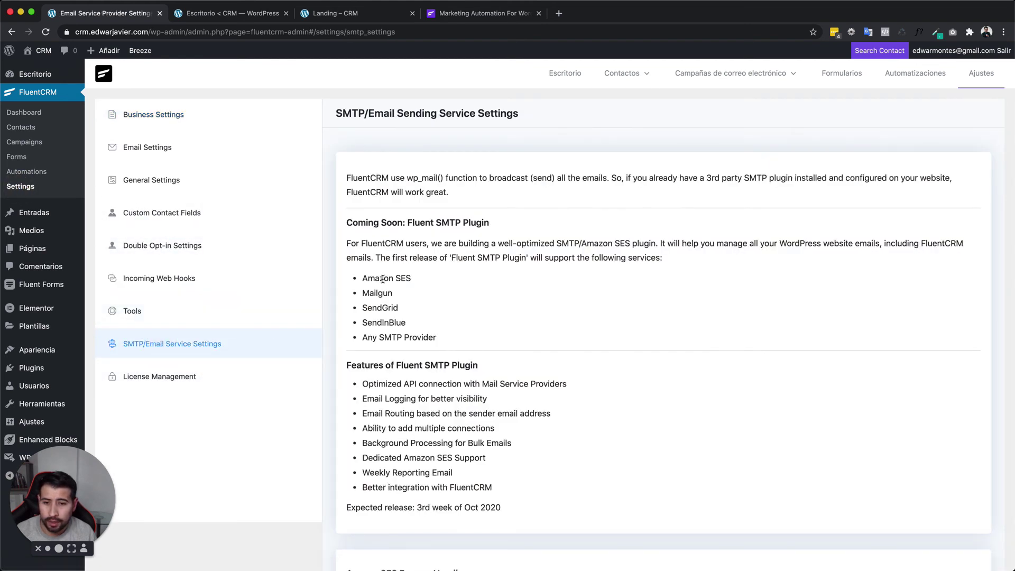
- Read the supported services and the feature list of the upcoming Fluent SMTP Plugin
scroll(385, 279, "down", 3)
left_click_drag(358, 178, 449, 261)
left_click(457, 262)
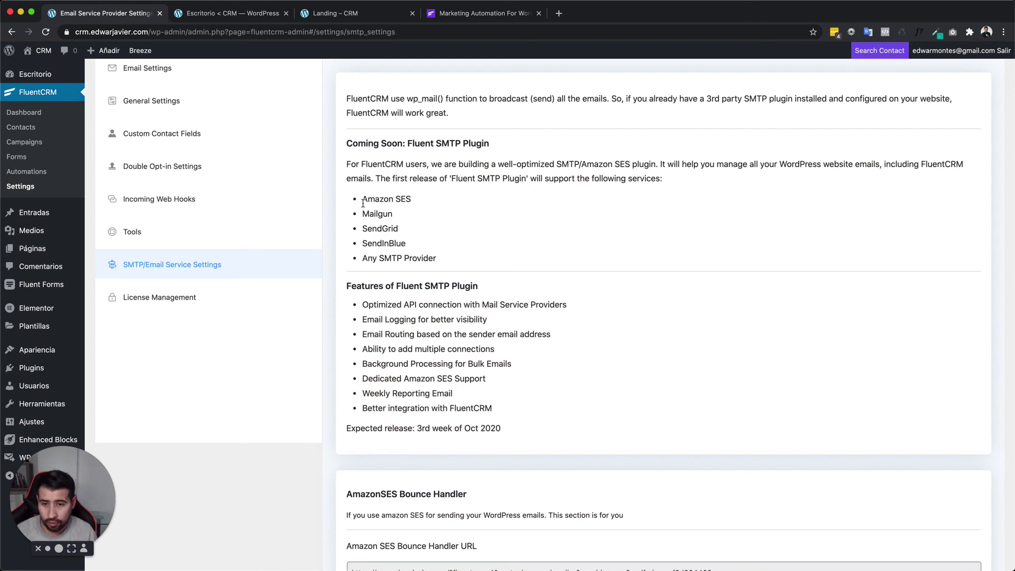
left_click_drag(361, 199, 453, 260)
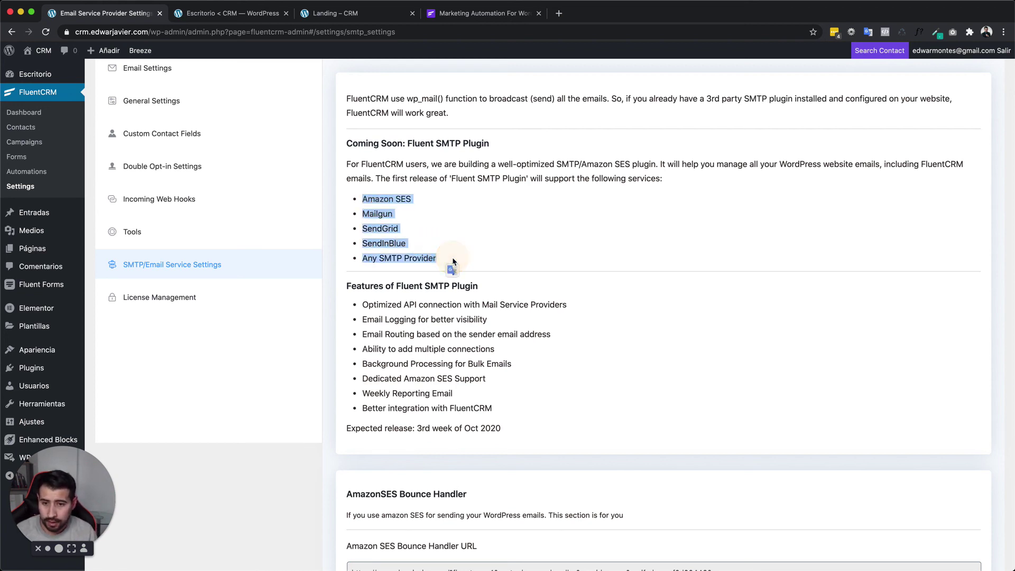
left_click(412, 246)
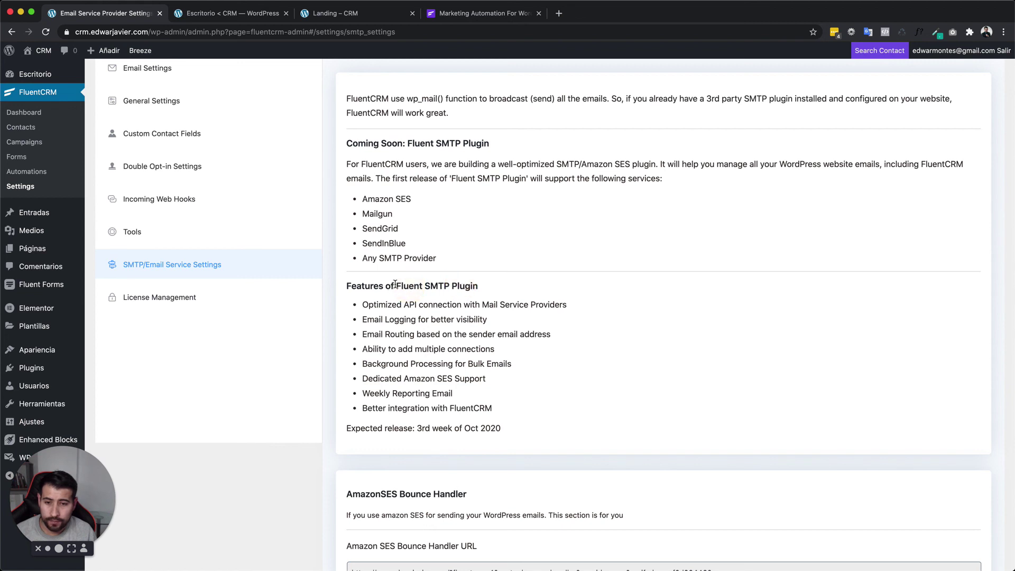
left_click_drag(396, 286, 452, 284)
left_click(390, 314)
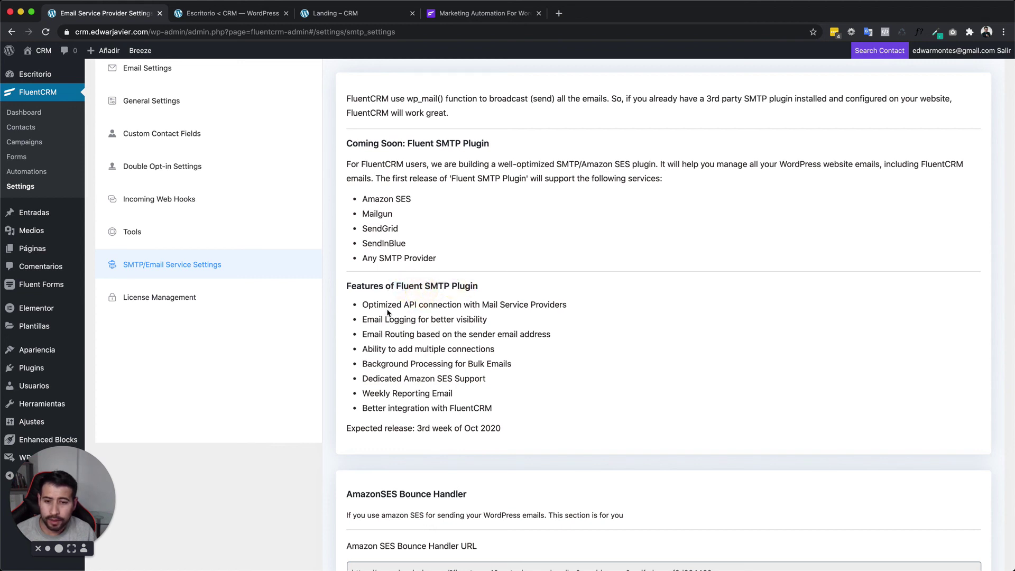
left_click_drag(363, 304, 492, 410)
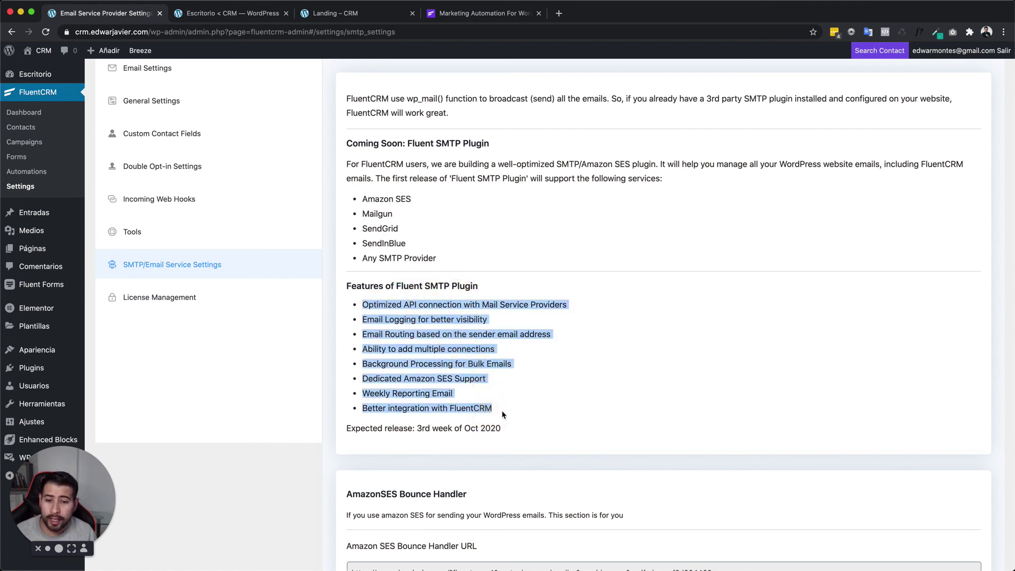
left_click(503, 409)
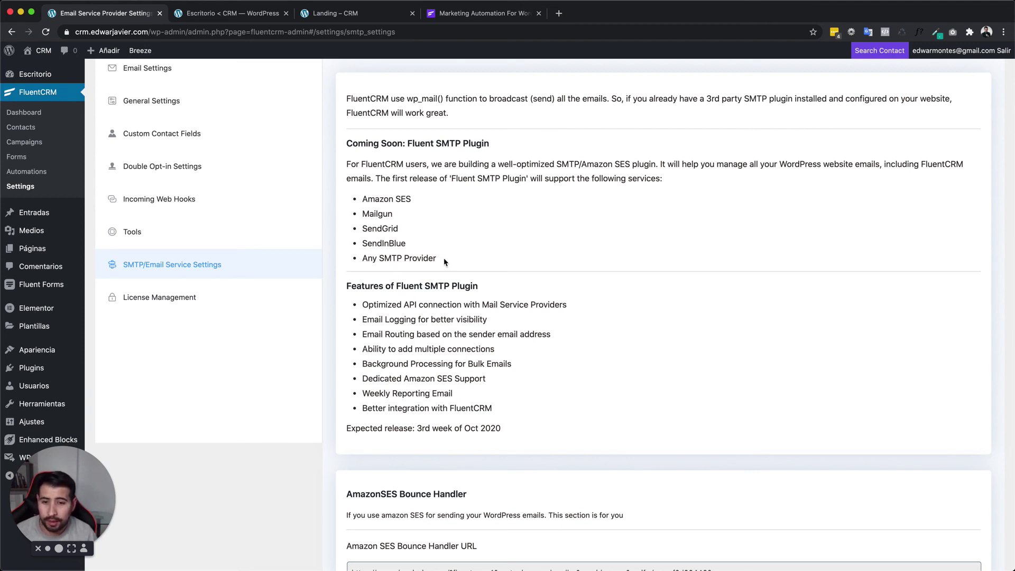
- Review the list of email services from Amazon SES to Any SMTP Provider
left_click_drag(444, 261, 360, 203)
left_click(360, 201)
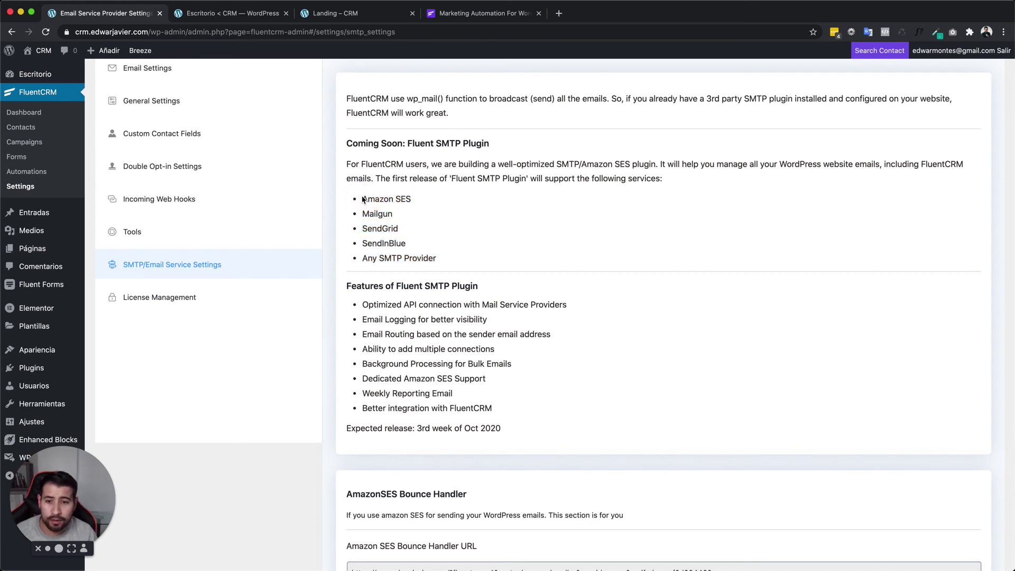
left_click_drag(364, 199, 460, 261)
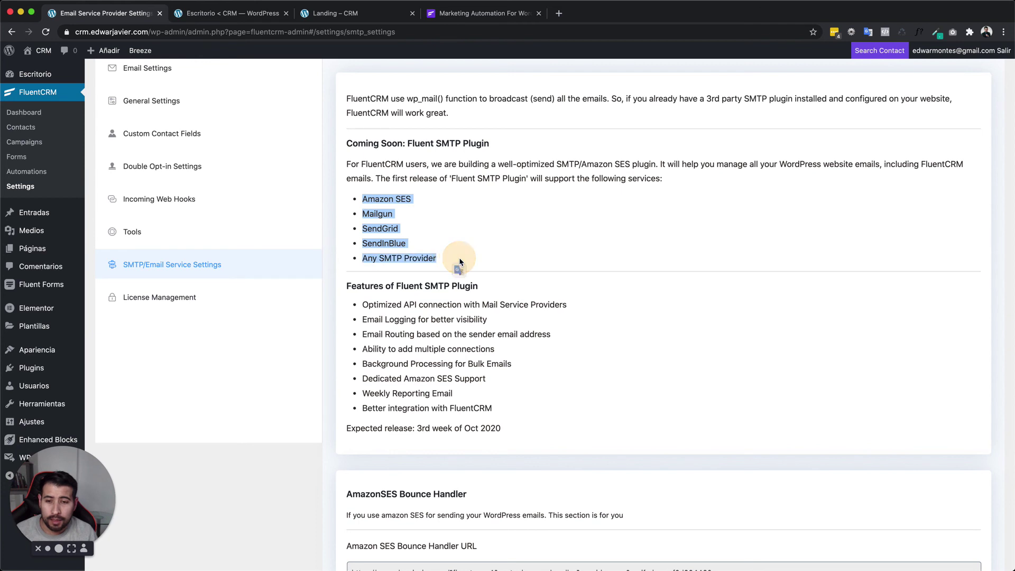
left_click(459, 261)
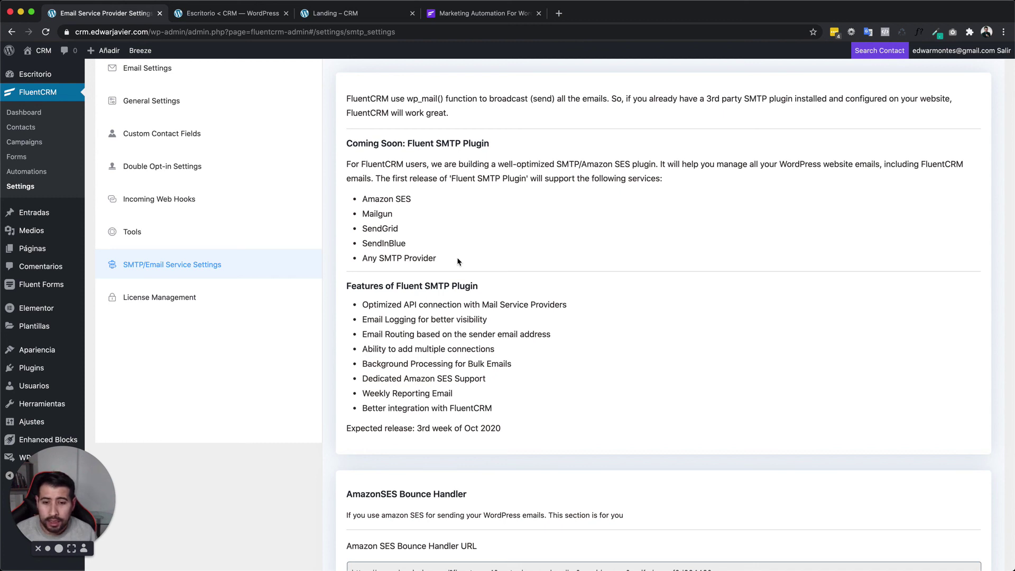
left_click_drag(451, 258, 359, 186)
left_click(366, 203)
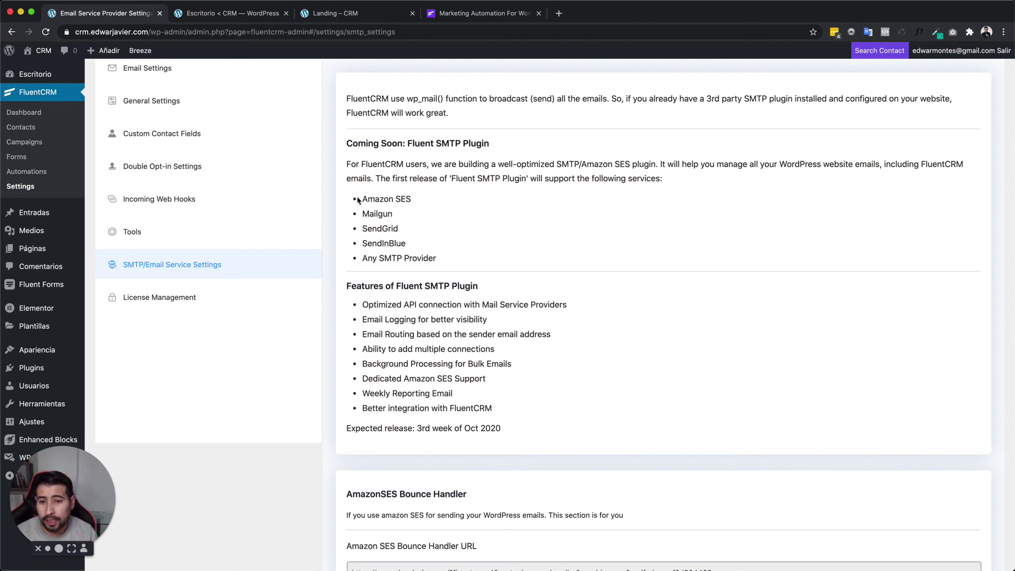
left_click_drag(360, 198, 433, 268)
left_click(456, 256)
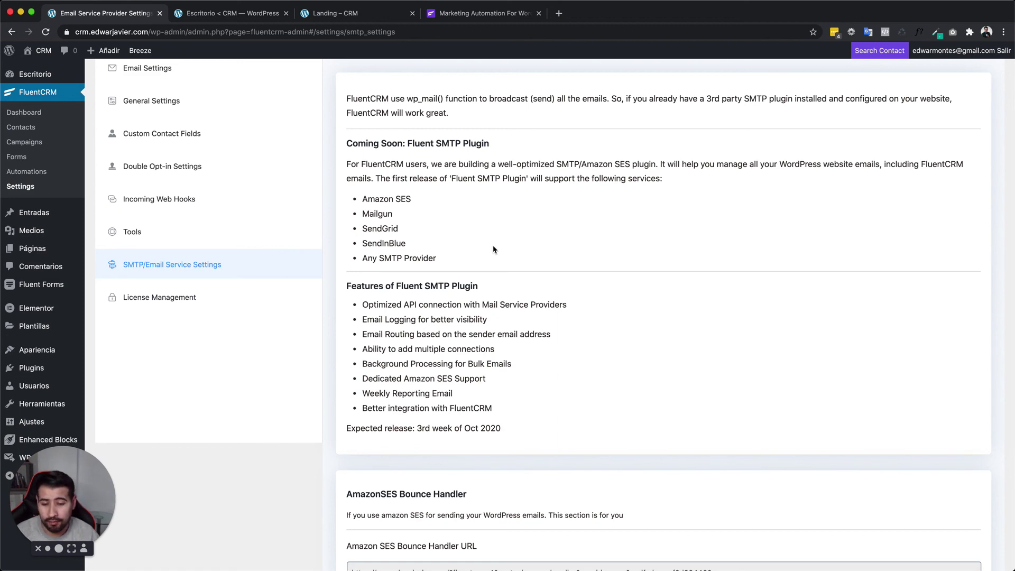
- Look over the rest of the SMTP settings page and return to its SMTP/Email Sending Service Settings heading
scroll(499, 246, "down", 3)
scroll(506, 245, "up", 5)
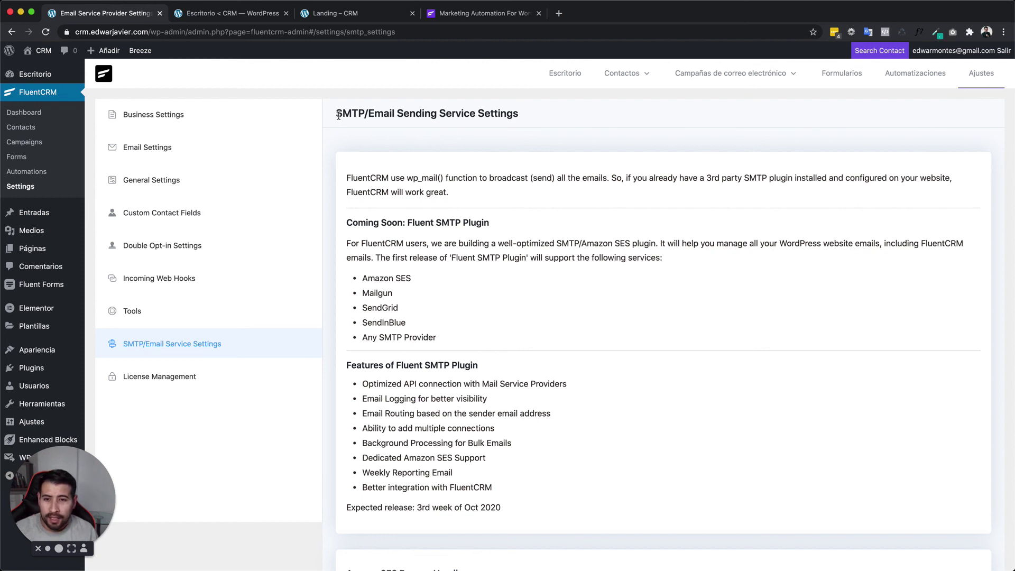
mouse_move(340, 119)
left_mouse_down()
mouse_move(521, 110)
mouse_move(338, 115)
left_mouse_up()
left_click(522, 112)
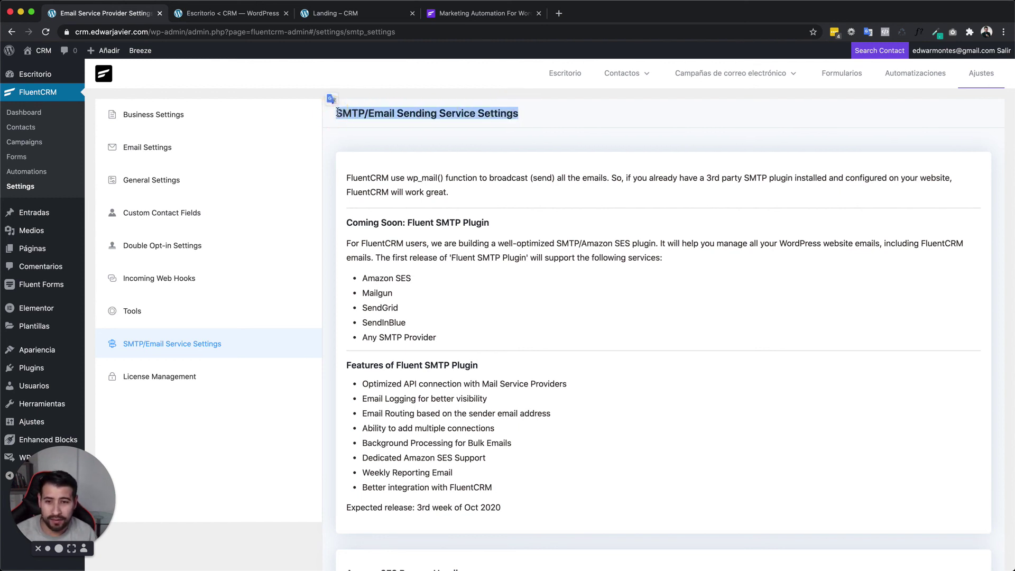
left_click(340, 117)
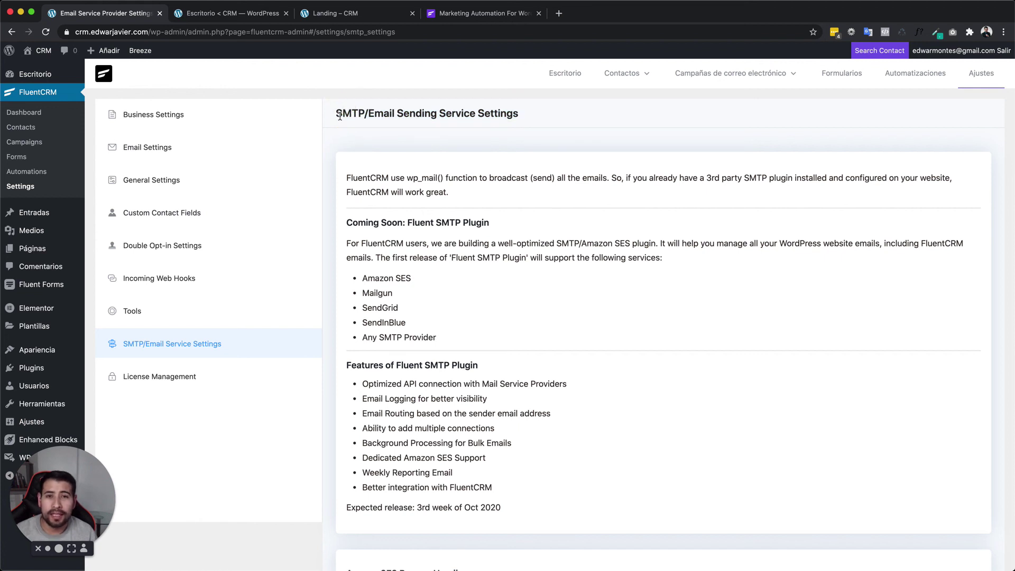